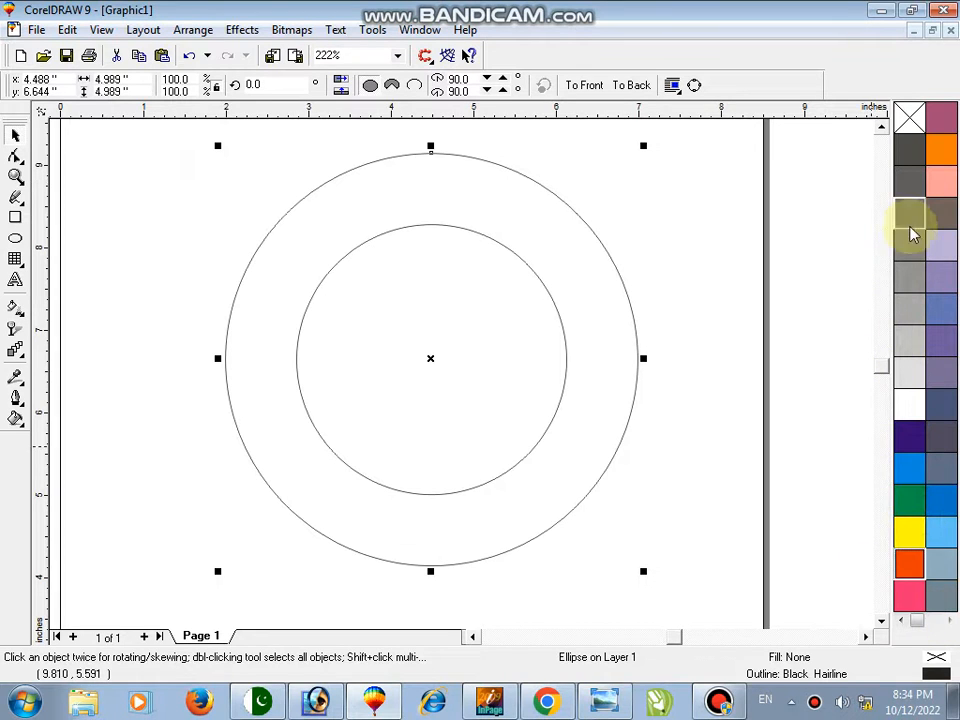
Fill the outer circle with 80% Black and trim it with the inner circle to form a ring
click(909, 152)
click(502, 279)
shift+click(514, 199)
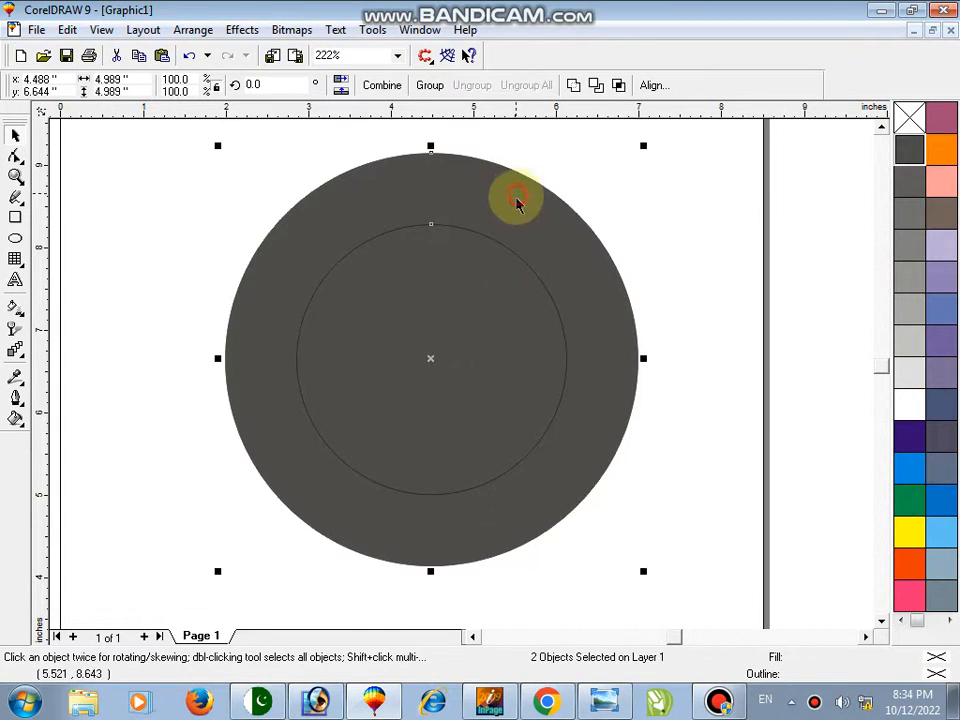
click(595, 87)
click(705, 196)
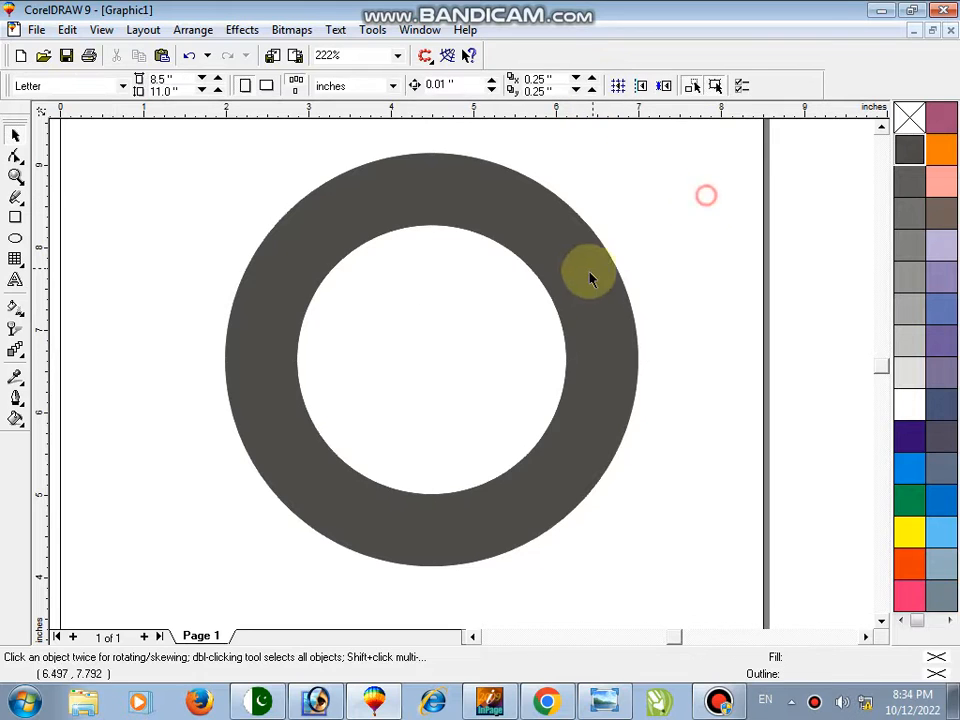
Delete the leftover inner circle from the middle of the ring
drag(588, 281, 520, 293)
key(ctrl+z)
click(440, 307)
key(Delete)
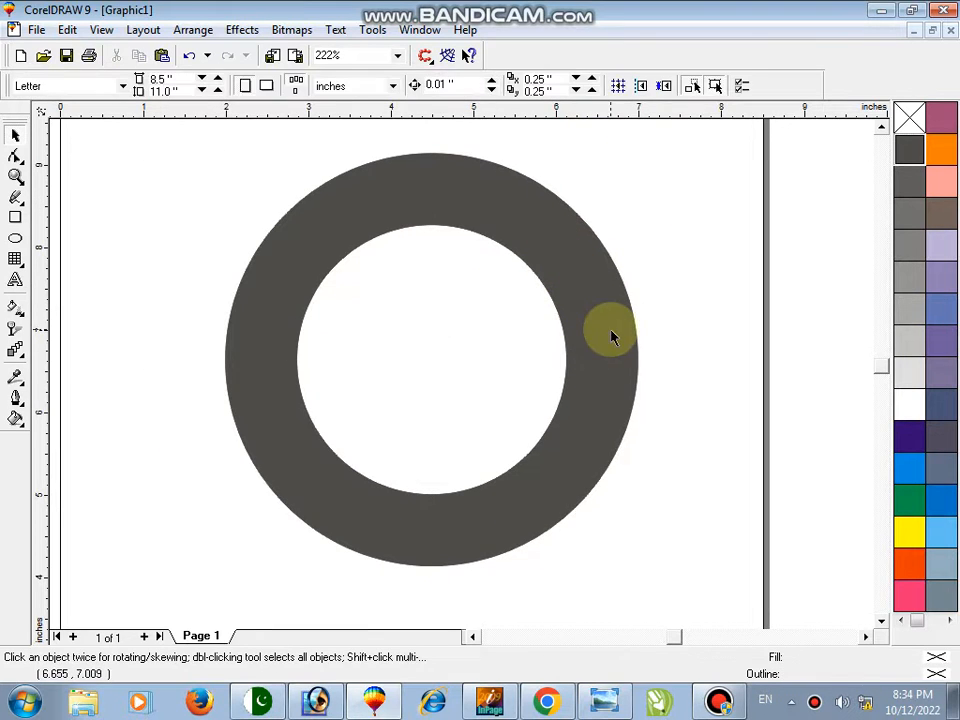
Draw a rectangle about 6.04 by 2.44 inches over the lower part of the ring
click(610, 329)
click(15, 216)
drag(201, 392, 705, 596)
key(space)
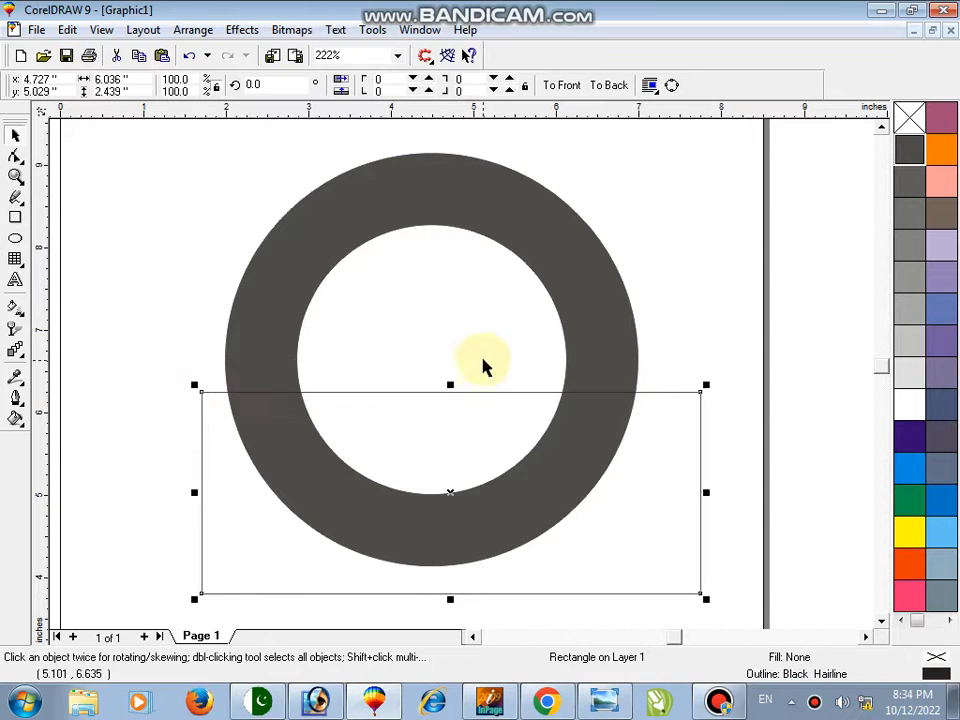
Trim the ring with the rectangle into an arch and delete the rectangle
shift+click(567, 263)
click(597, 85)
click(655, 187)
click(611, 450)
key(Delete)
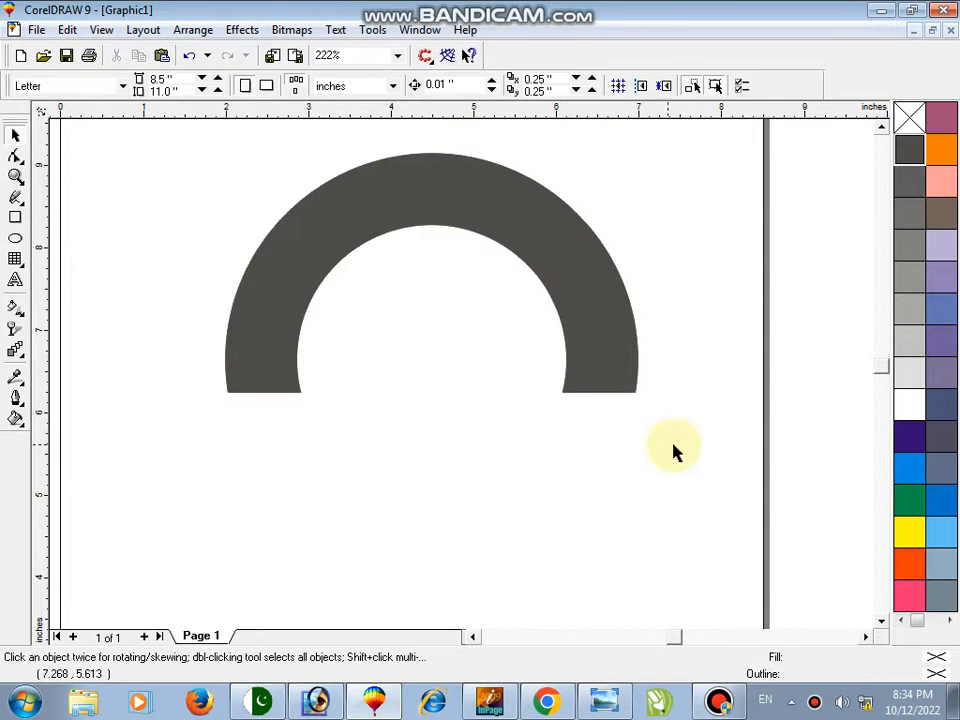
Move the arch slightly down the page
click(603, 375)
click(448, 421)
drag(584, 362, 586, 380)
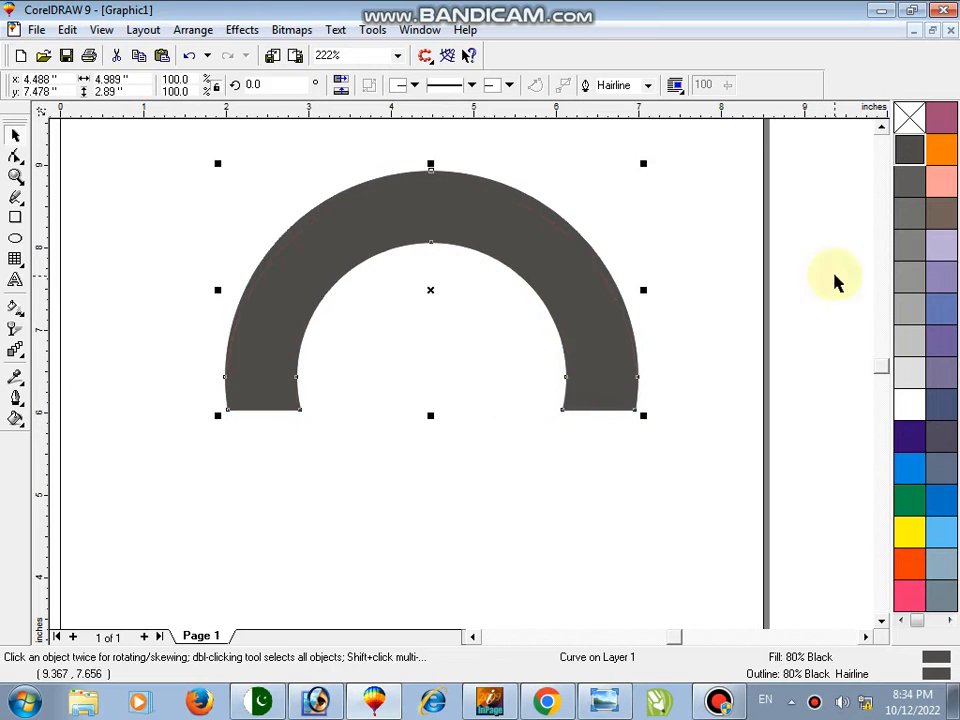
Try Red and Orange fills on the arch and remove its outline
click(913, 566)
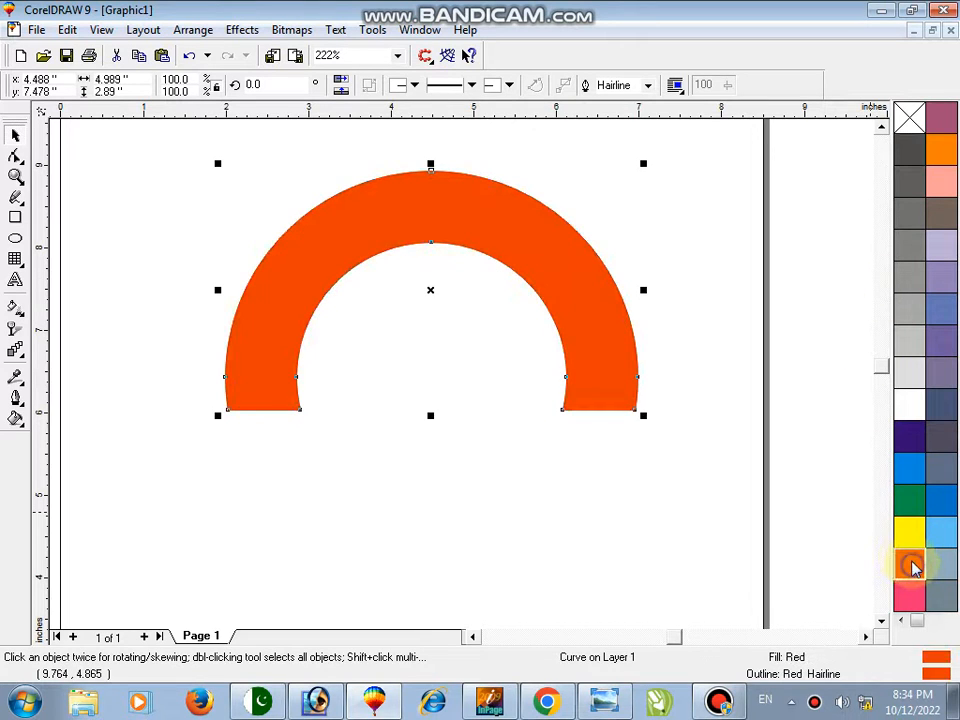
click(938, 152)
right_click(909, 119)
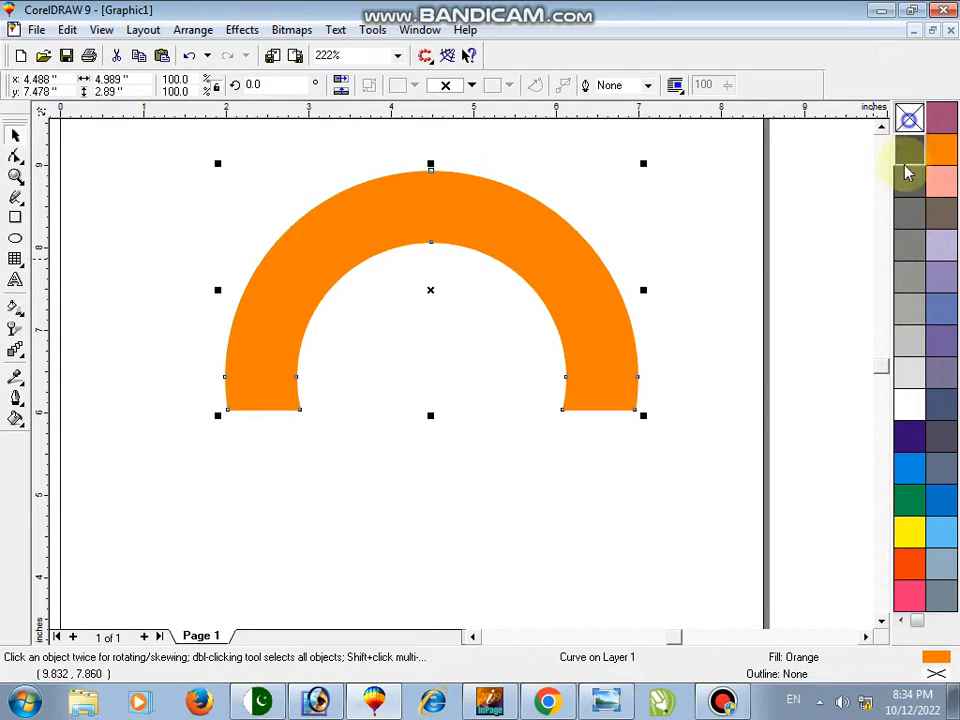
Fill the arch with Deep Yellow and leave it without an outline
drag(924, 626, 933, 621)
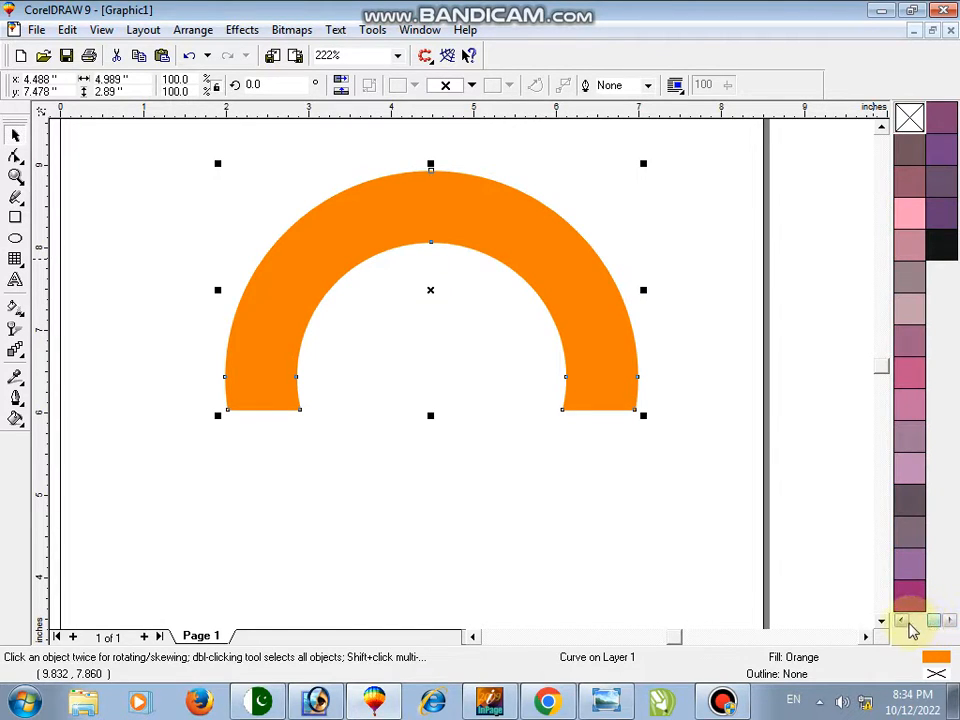
click(903, 621)
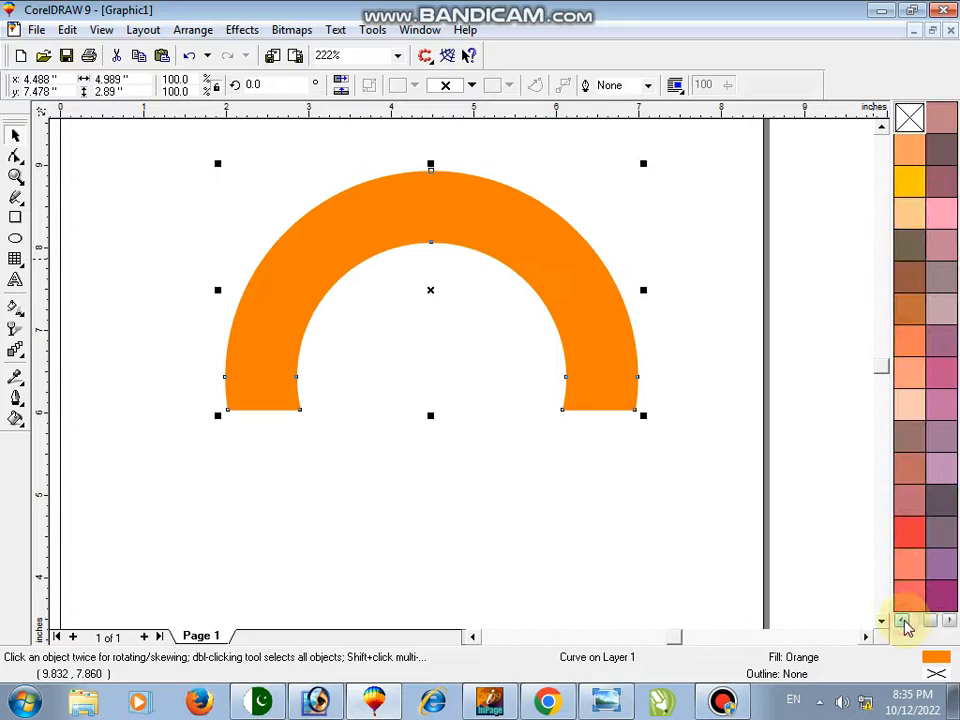
click(915, 185)
right_click(915, 185)
click(431, 228)
right_click(909, 118)
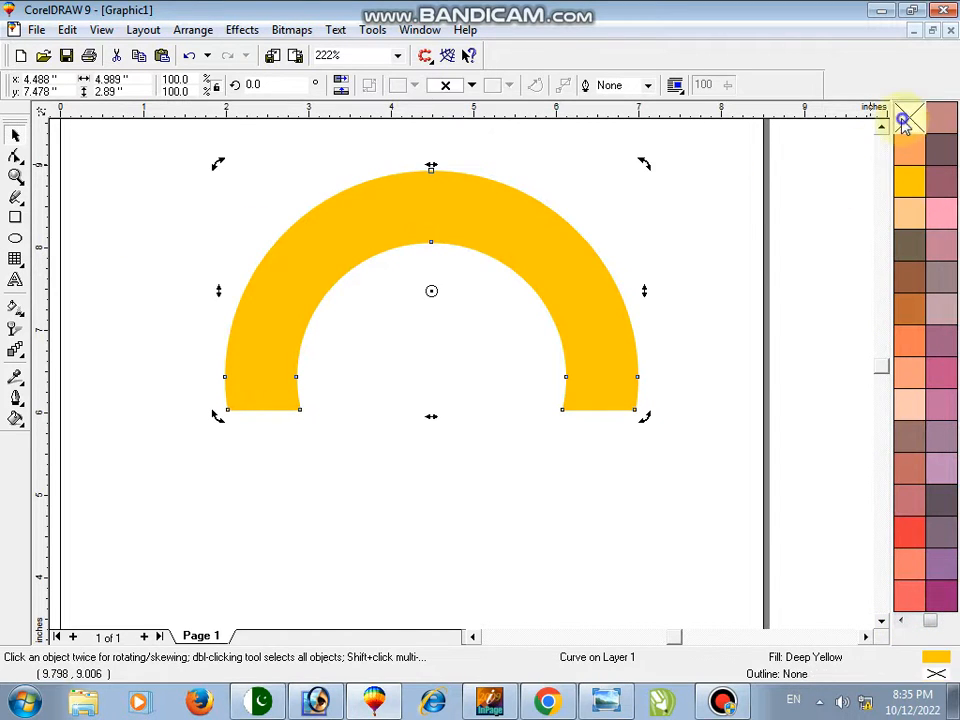
click(812, 215)
Add the artistic text "KHAN PHOTO STUDIO LAHORE" below the arch
click(15, 280)
click(245, 485)
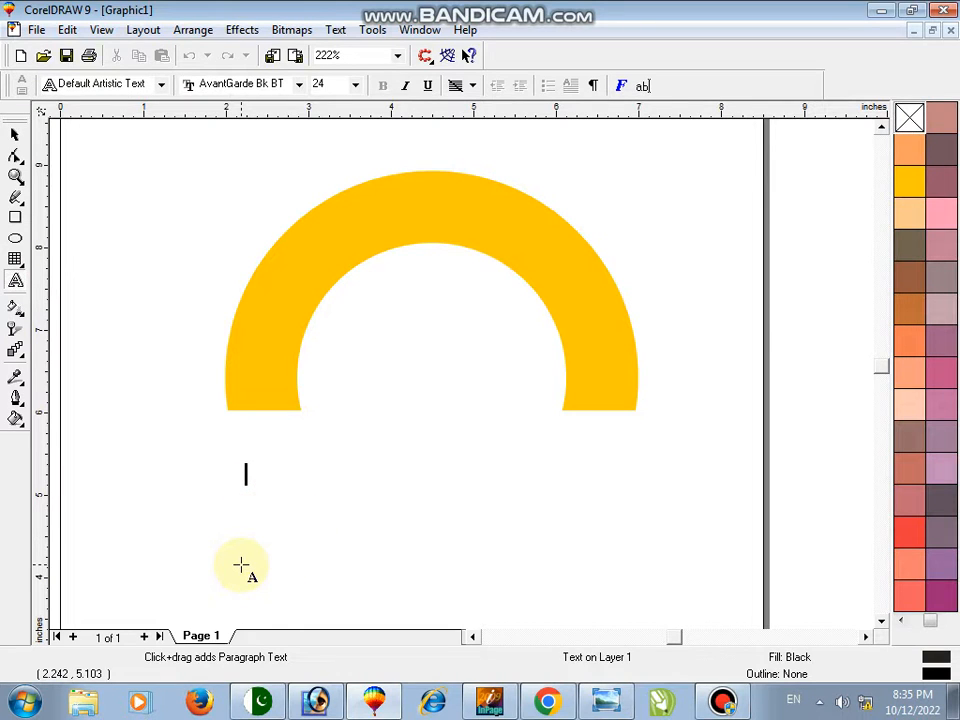
text(KHAN)
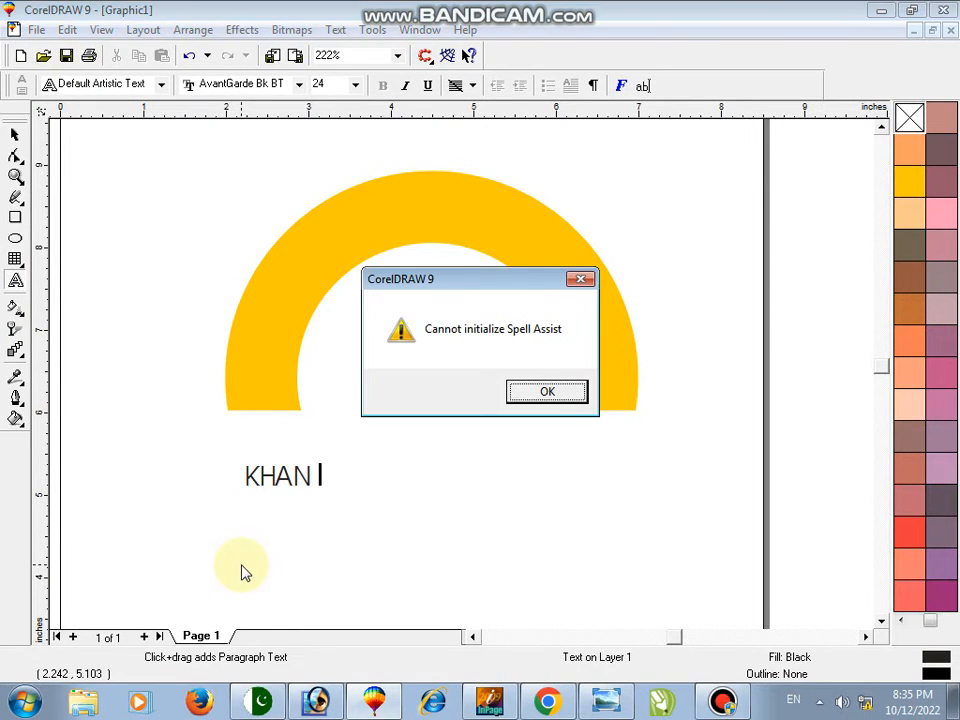
key(Return)
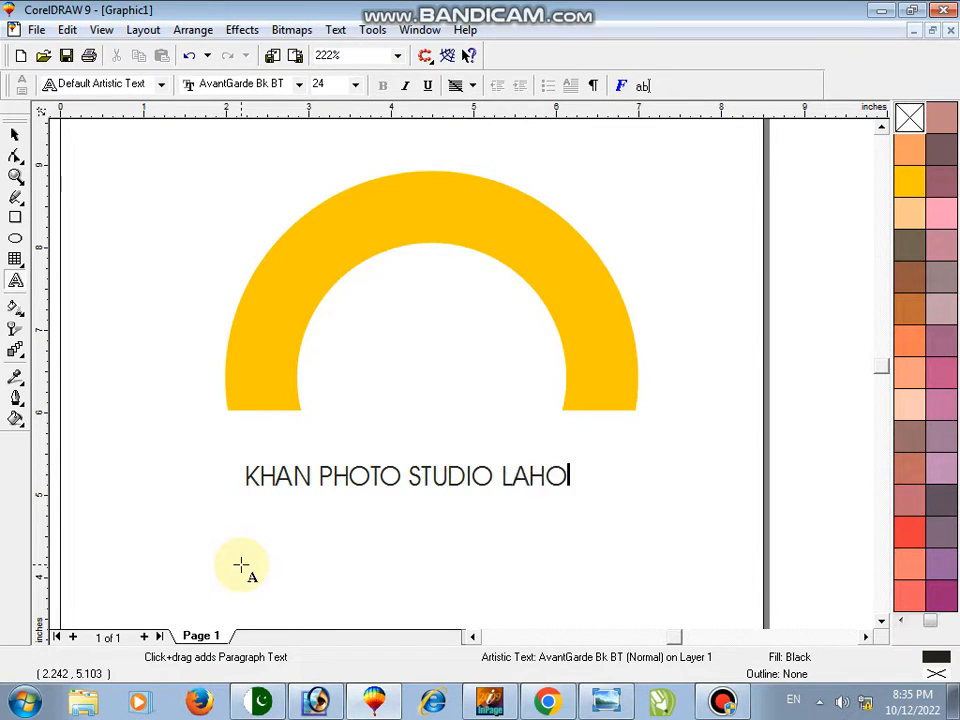
text(PHOTO STUDIO LAHORE)
click(15, 133)
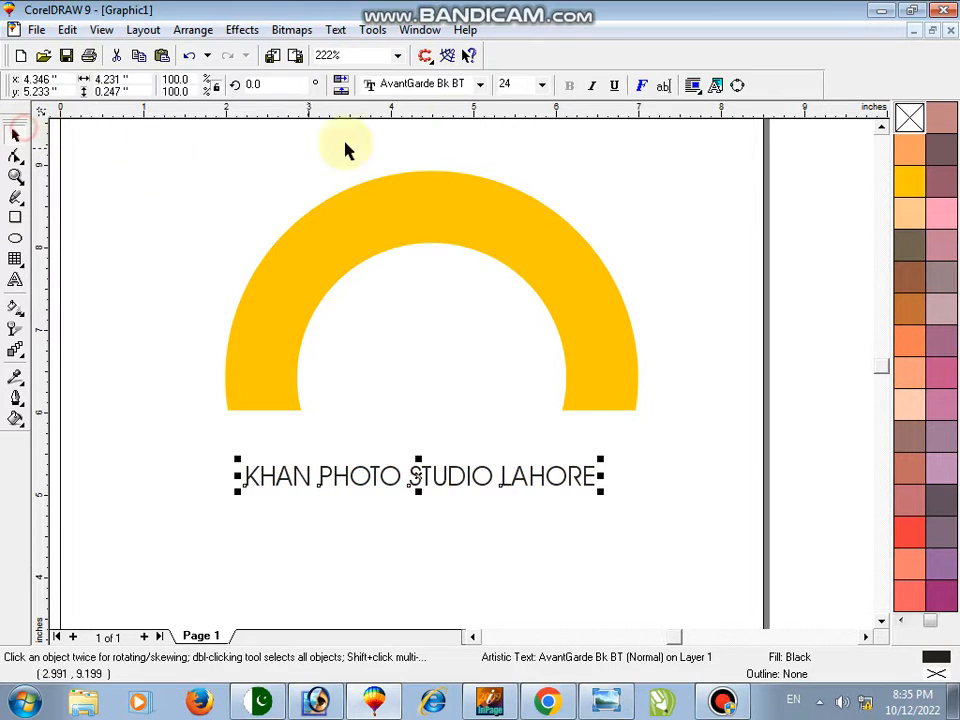
Set the text's font to cafeta and enlarge it to about 46 pt
click(454, 84)
click(422, 121)
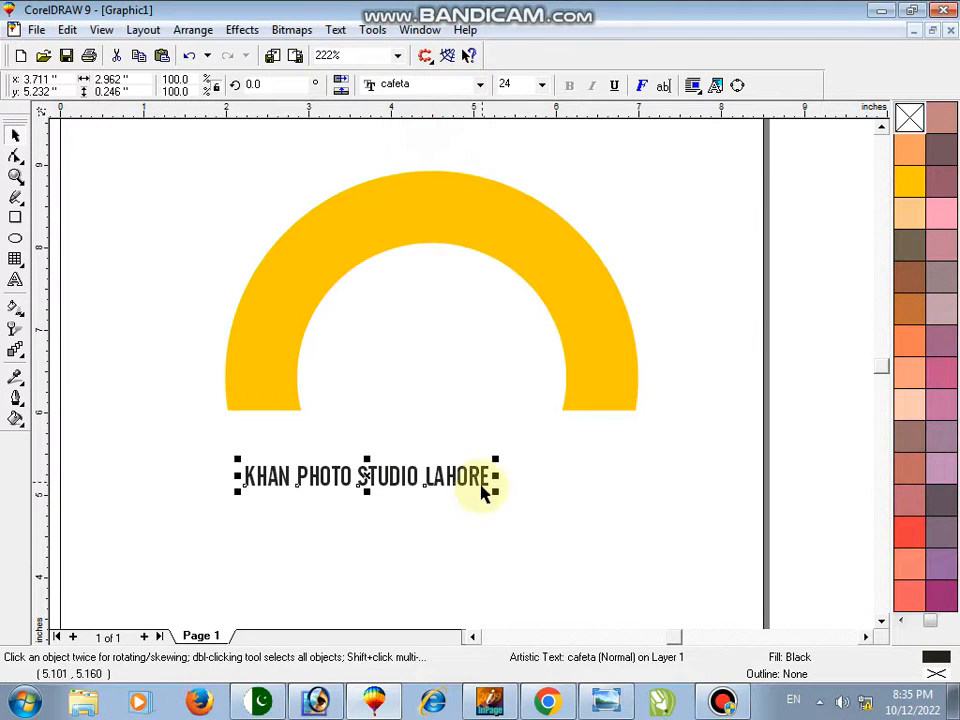
drag(498, 490, 616, 528)
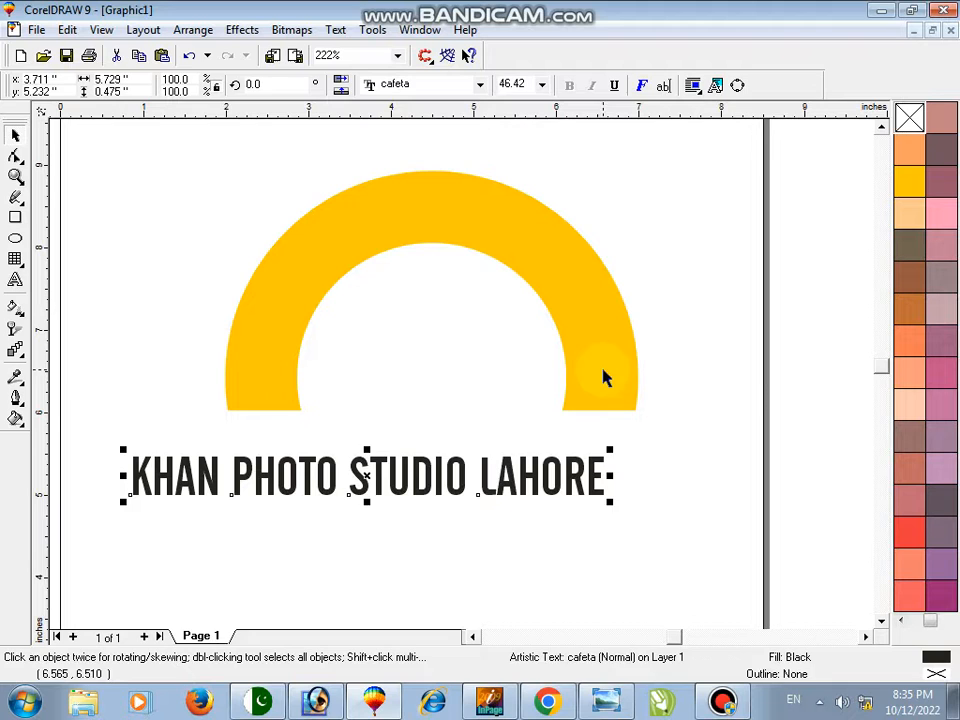
click(670, 328)
Draw a circle about 5.06 inches wide over the arch and centre it horizontally on the arch
key(F7)
drag(222, 218, 634, 584)
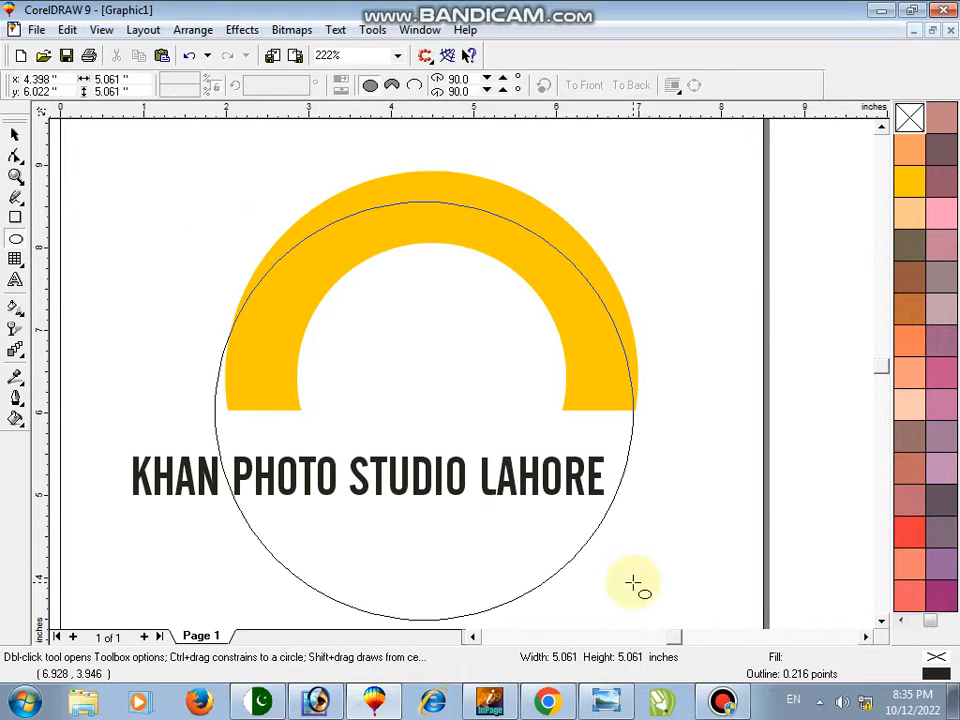
key(space)
shift+click(462, 182)
key(c)
Narrow the circle and lower its top edge so its curve runs inside the arch band
click(668, 281)
click(600, 347)
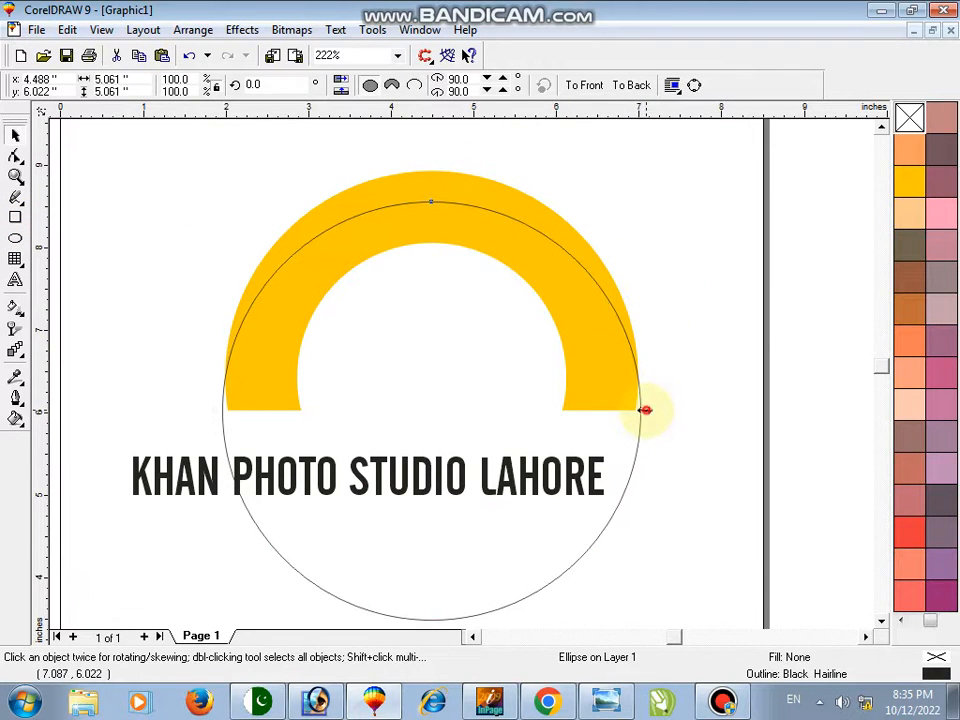
drag(645, 410, 623, 410)
drag(433, 195, 431, 201)
Fit the text to the path of the ellipse
shift+click(536, 476)
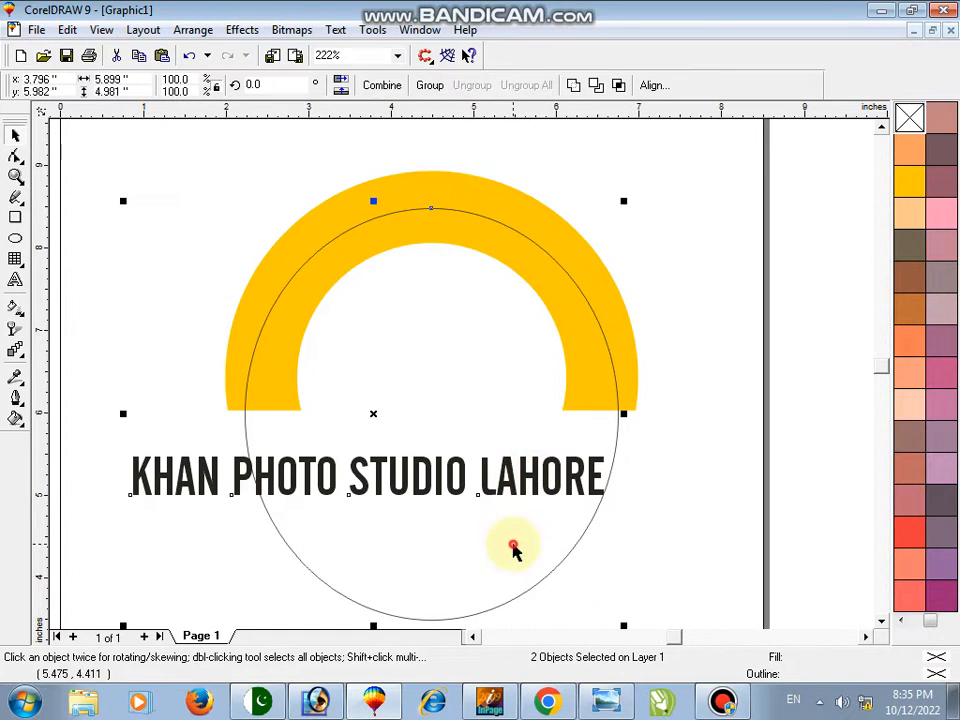
click(337, 29)
click(378, 99)
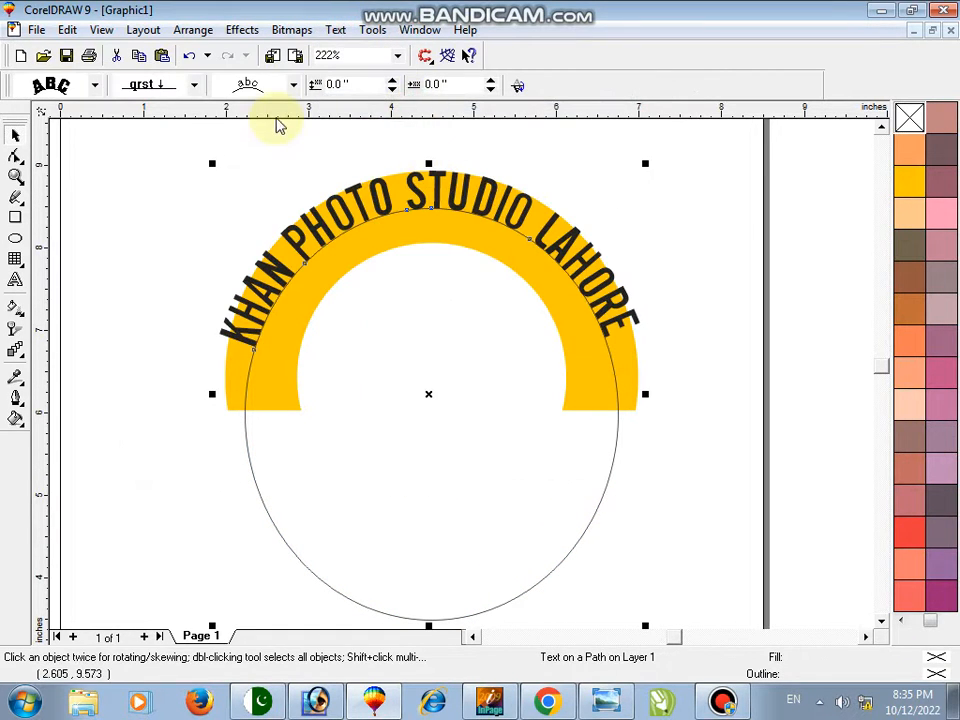
Place the text on the inner side of the path and move it up into the arch band
click(186, 88)
click(146, 131)
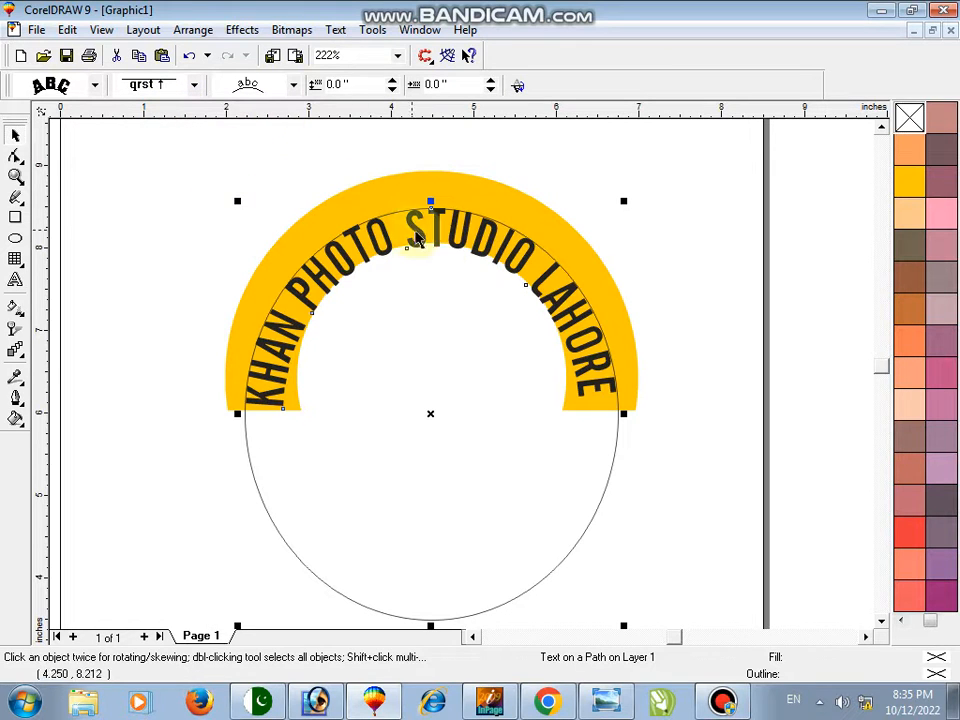
drag(516, 258, 512, 232)
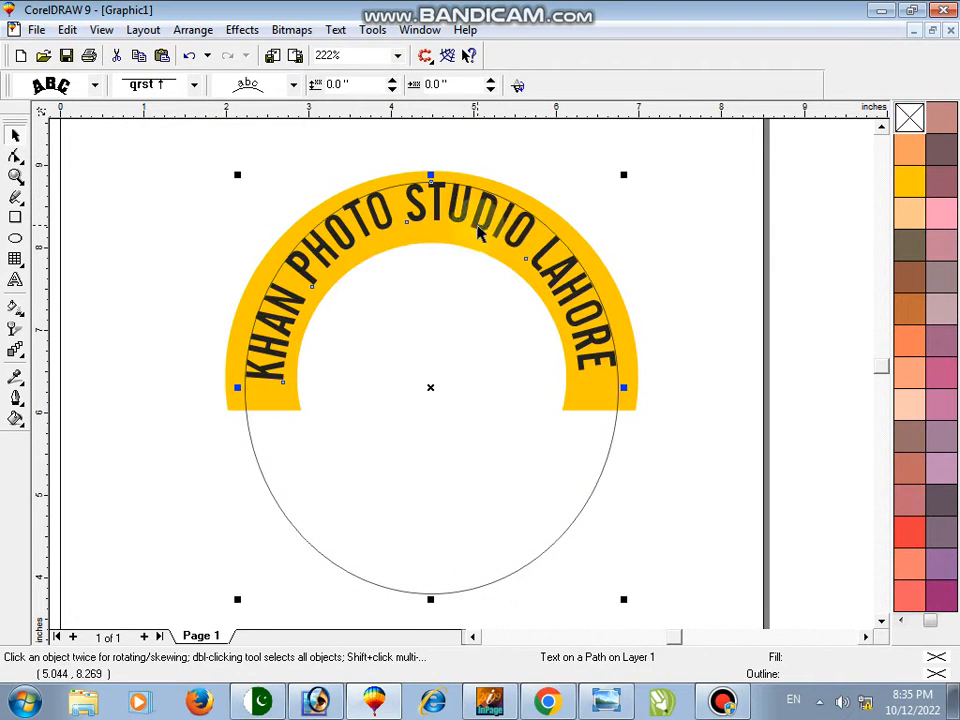
Separate the curved text from its path and delete the ellipse
click(195, 30)
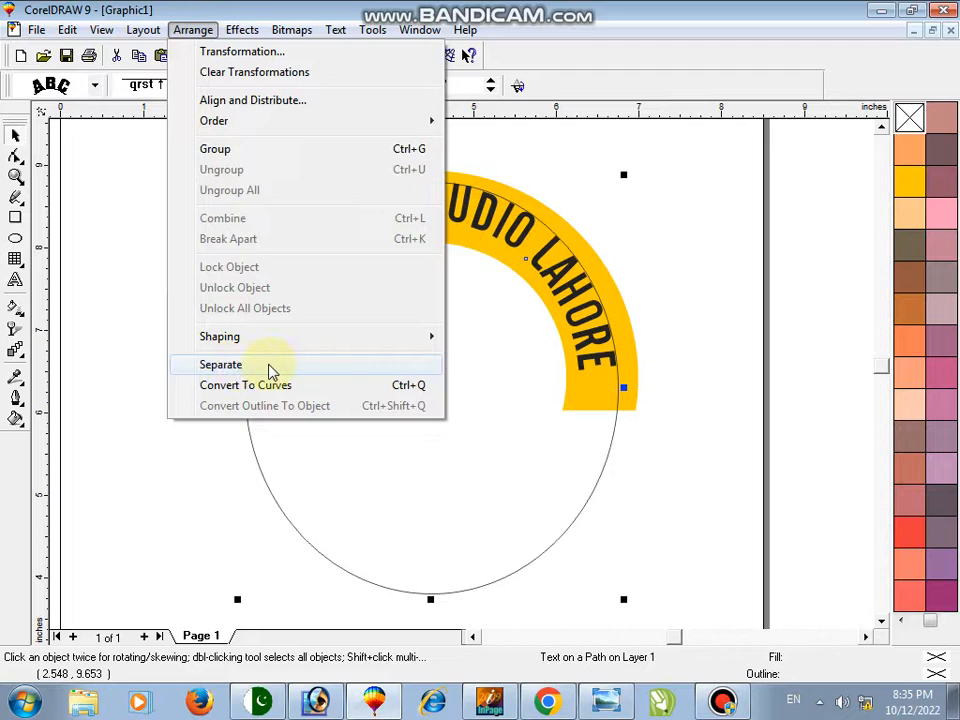
click(270, 366)
click(572, 435)
key(Delete)
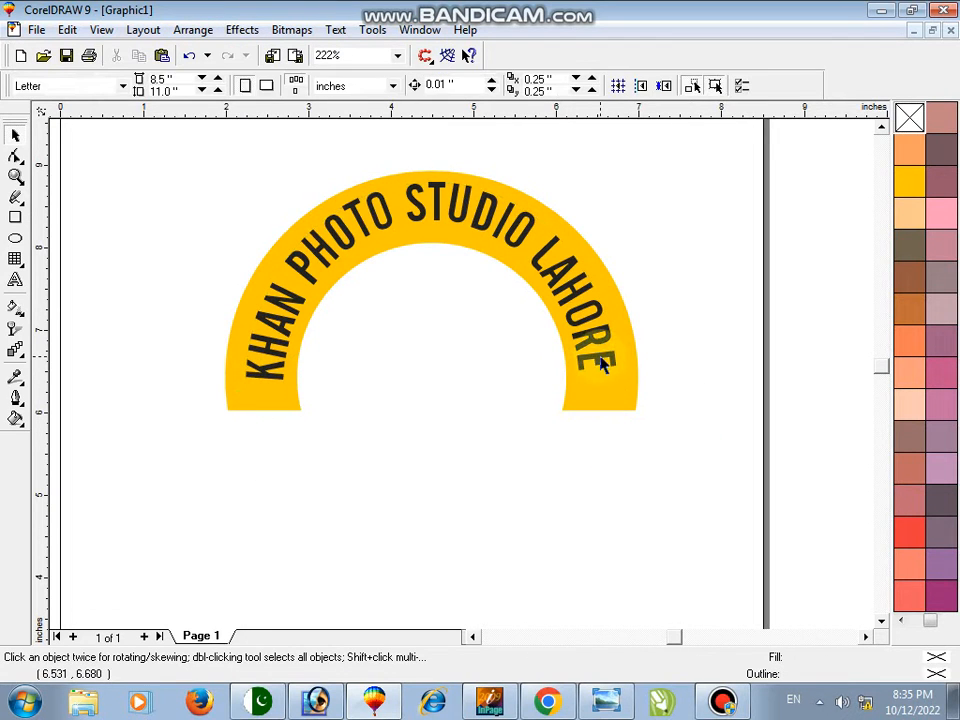
Enlarge the curved text to about 47 pt within the arch and give it a white fill and outline
click(603, 365)
drag(622, 395, 593, 362)
click(901, 620)
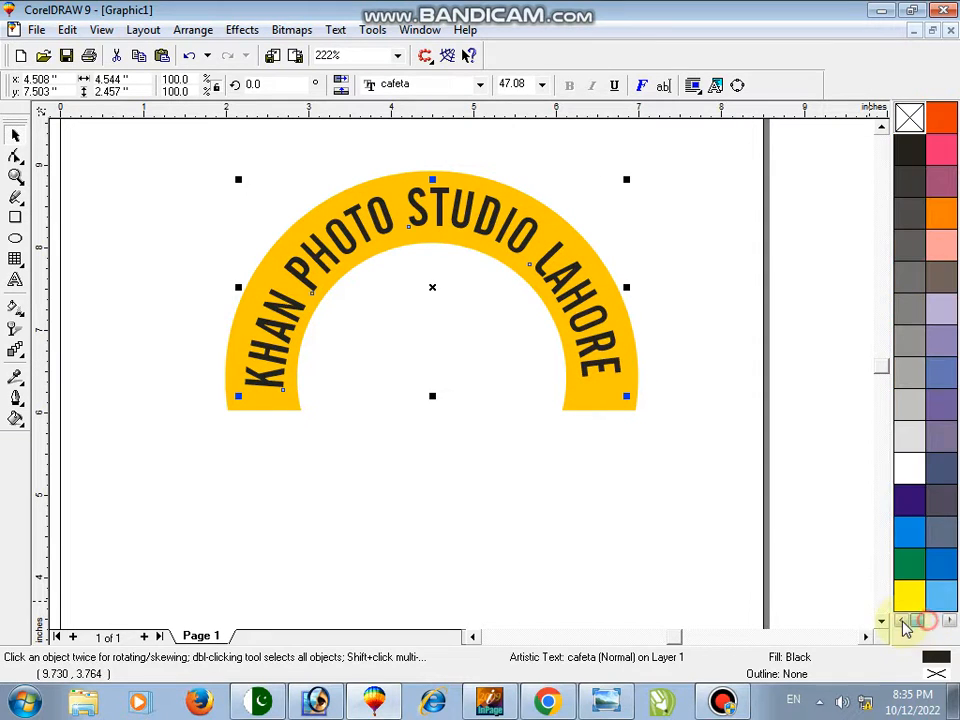
click(910, 470)
right_click(910, 470)
Try to weld the curved text and the arch together
shift+click(551, 225)
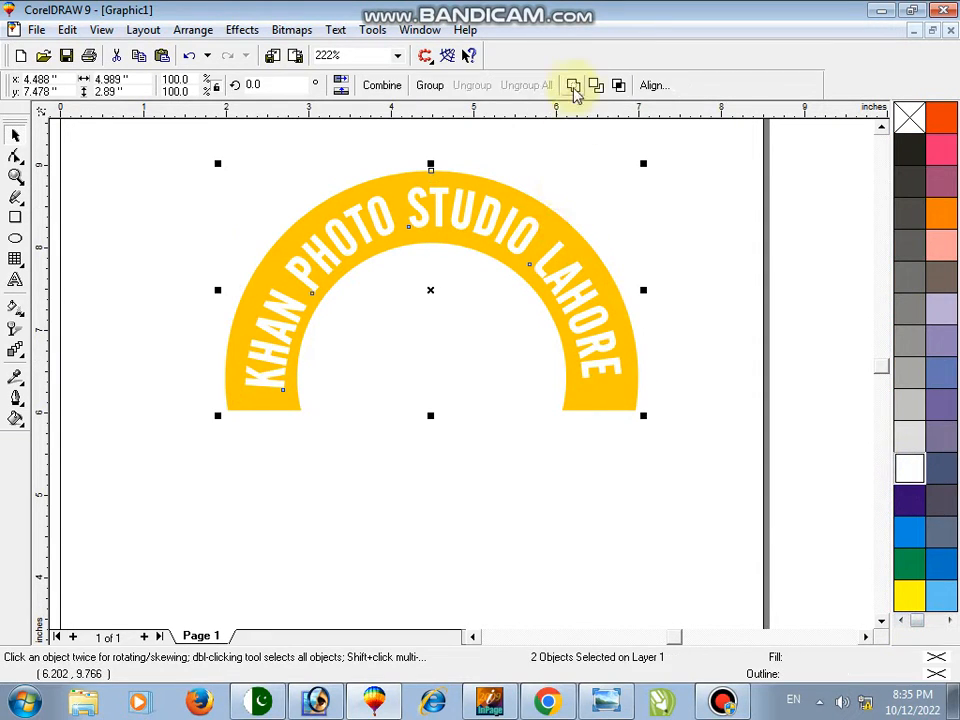
click(575, 86)
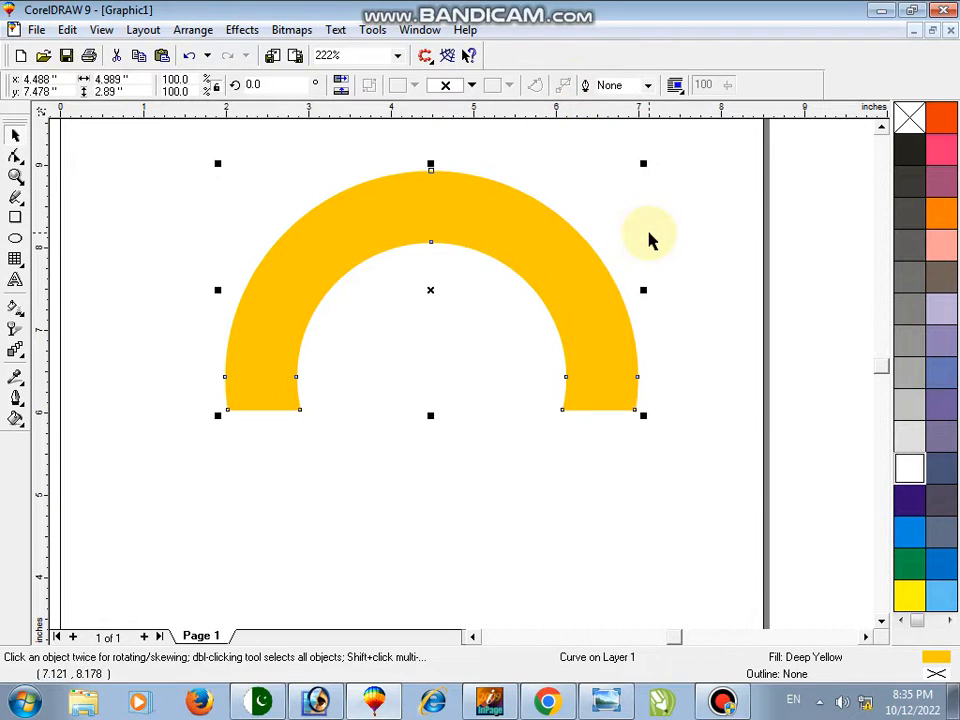
key(ctrl+z)
Give the curved text a red fill and outline and trim the arch with it
click(491, 224)
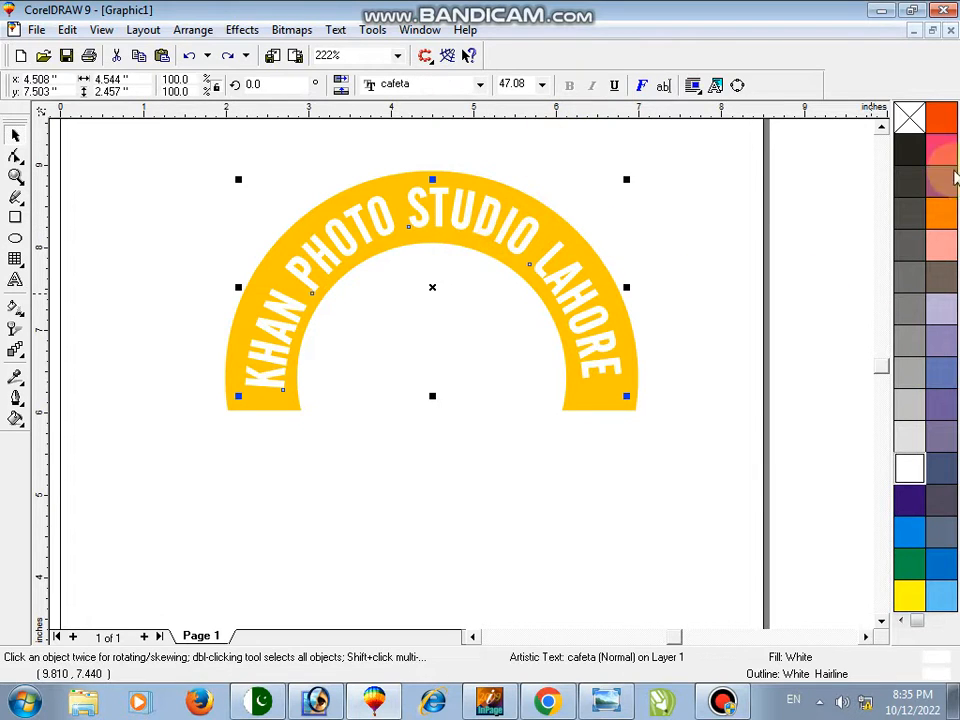
click(941, 118)
right_click(941, 118)
shift+click(489, 182)
click(602, 86)
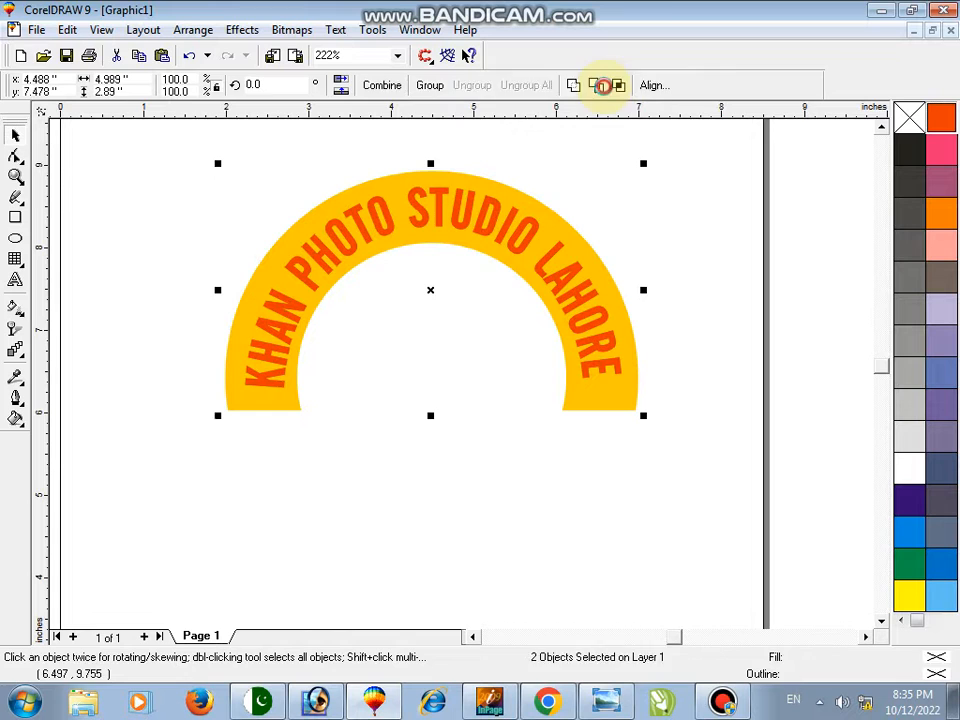
Delete the red text lying over the trimmed arch and remove the arch's outline
click(670, 198)
drag(539, 262, 541, 302)
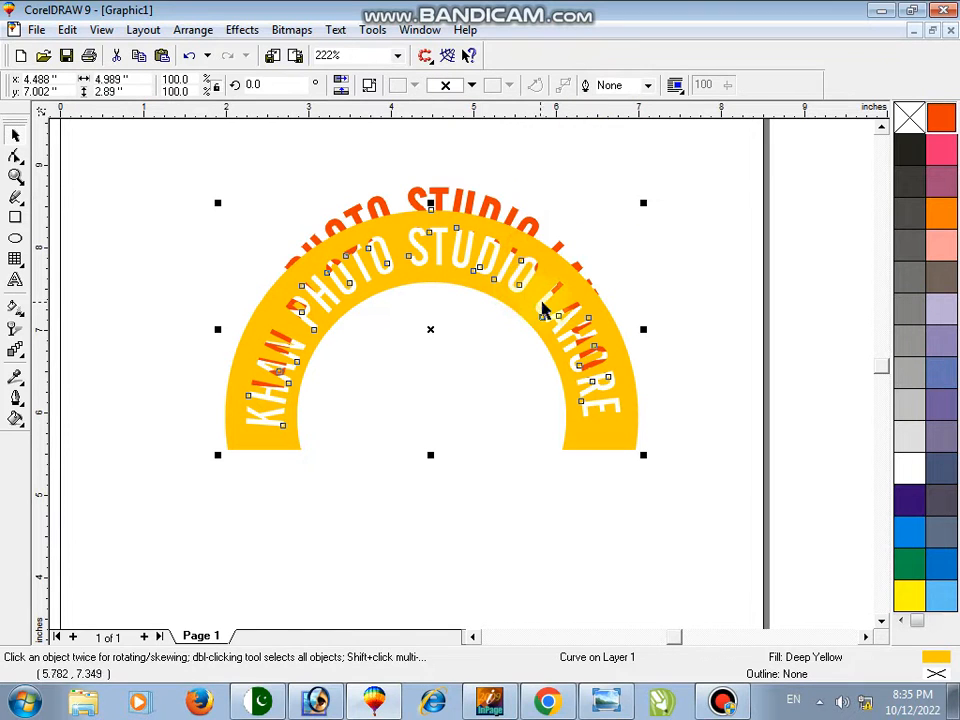
key(ctrl+z)
click(481, 236)
key(Delete)
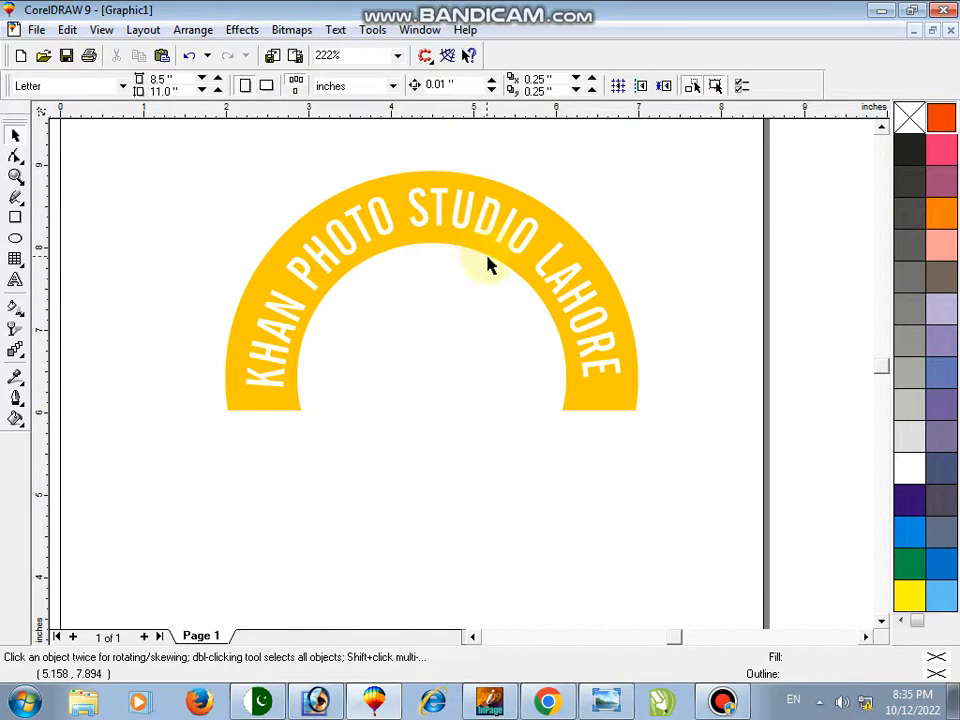
click(512, 243)
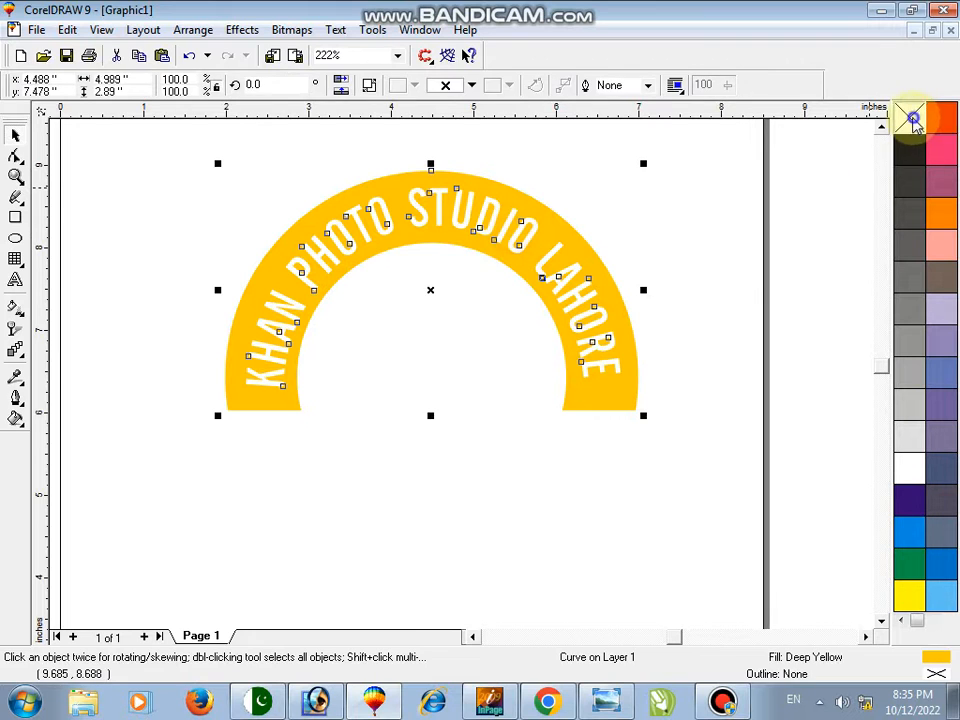
click(734, 277)
click(13, 181)
right_click(206, 171)
key(space)
key(space)
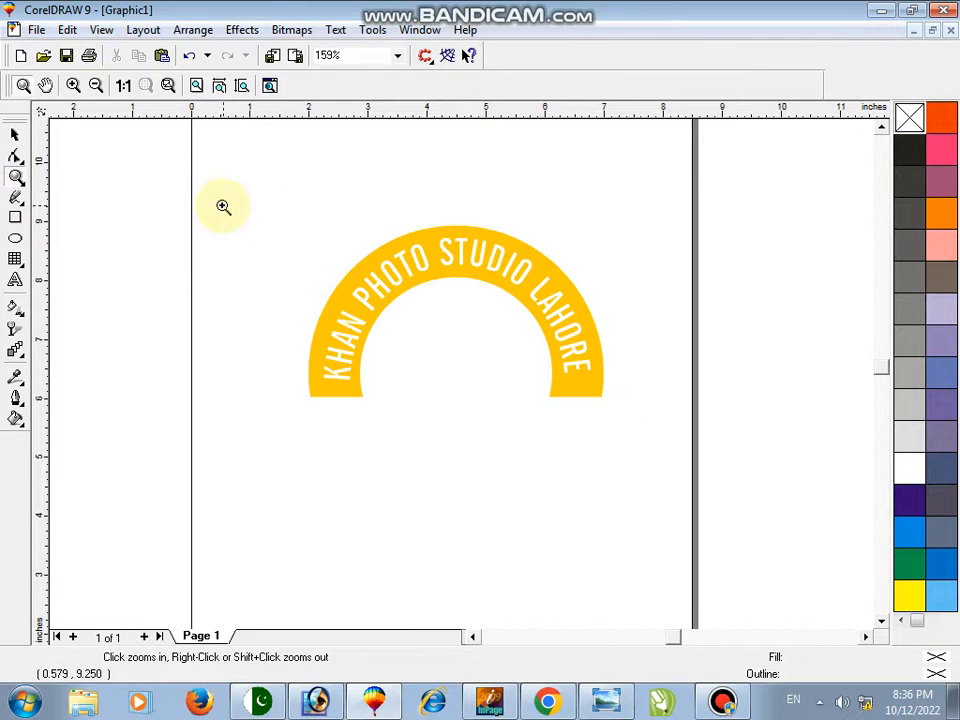
drag(223, 206, 722, 558)
key(space)
Switch to InPage and replace all the text in the lower text box with "خان فوٹو سٹوڈیو لاہور"
key(alt+Tab)
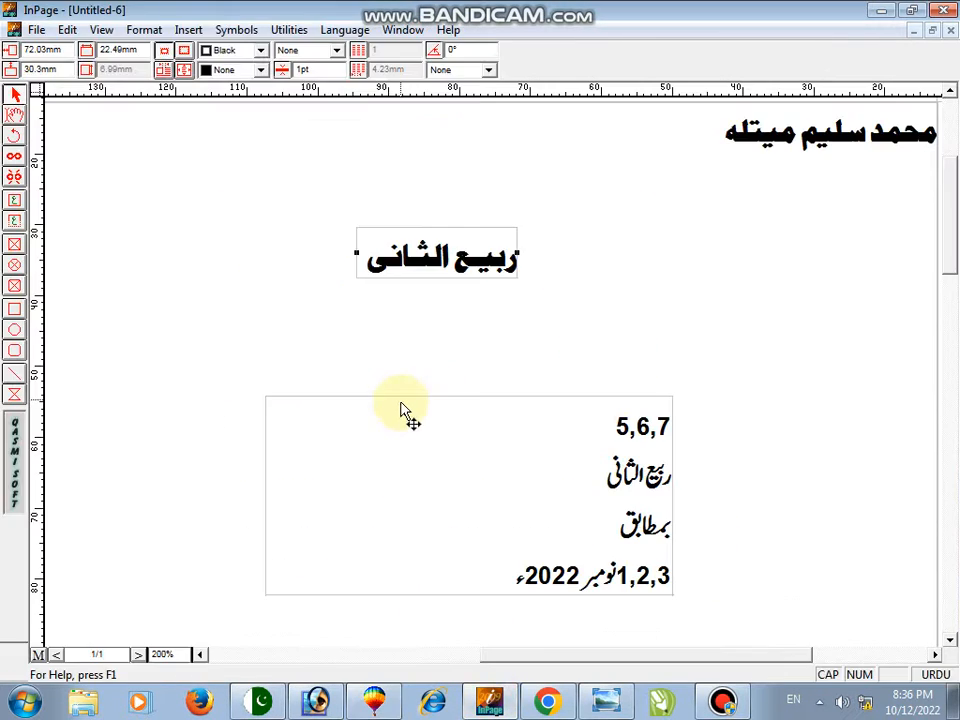
double_click(448, 474)
key(ctrl+a)
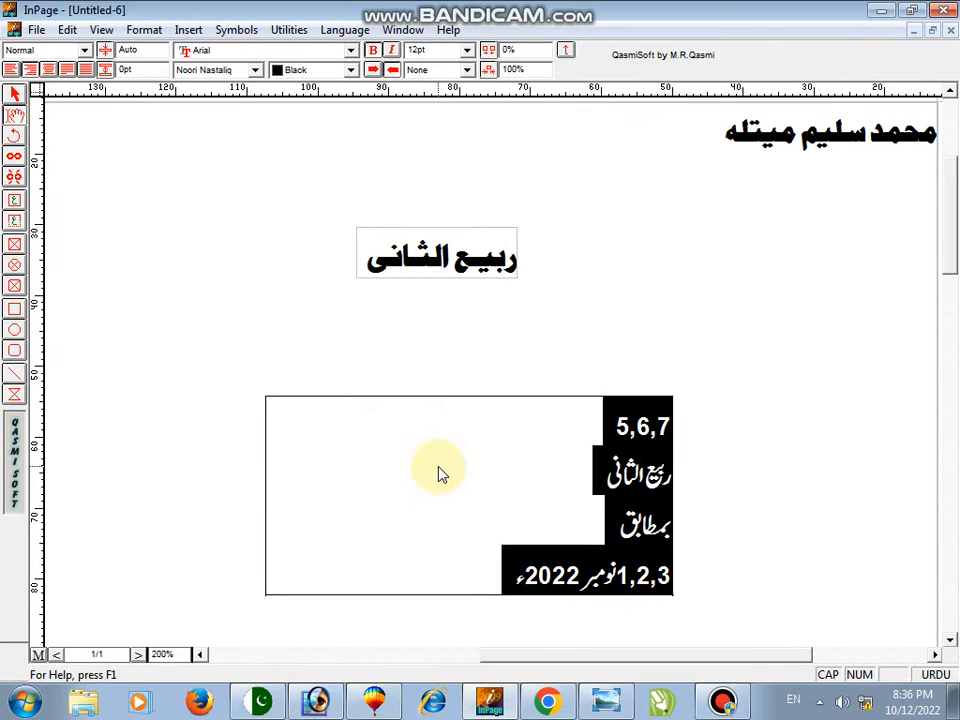
text(خان فوٹو سٹوڈیو لاہور)
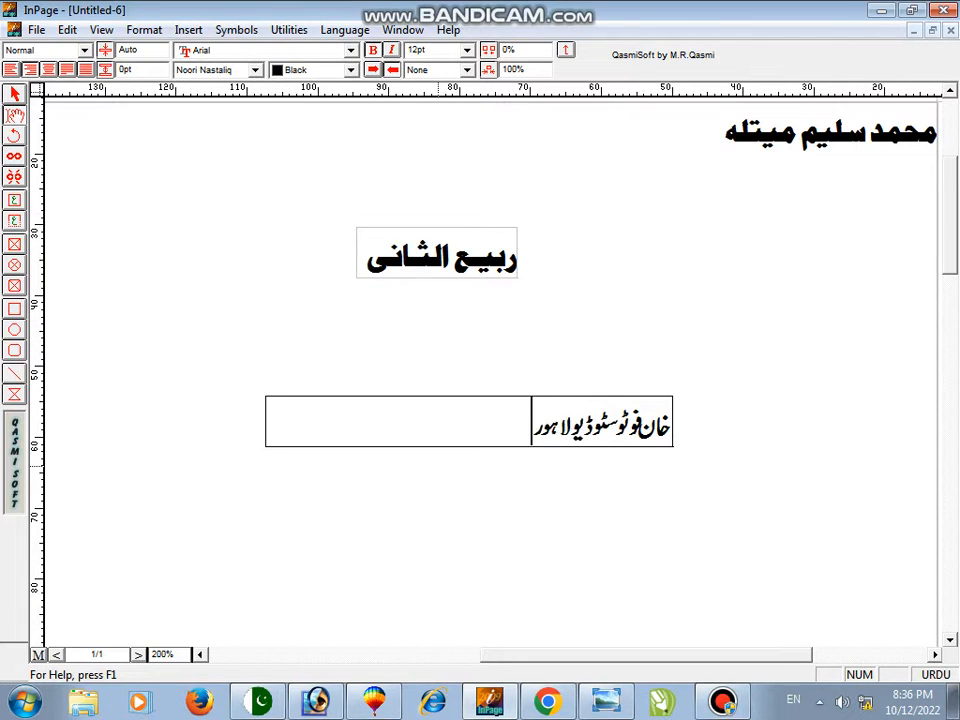
Copy the edited Urdu text box and paste it into the CorelDRAW drawing
click(15, 93)
right_click(467, 418)
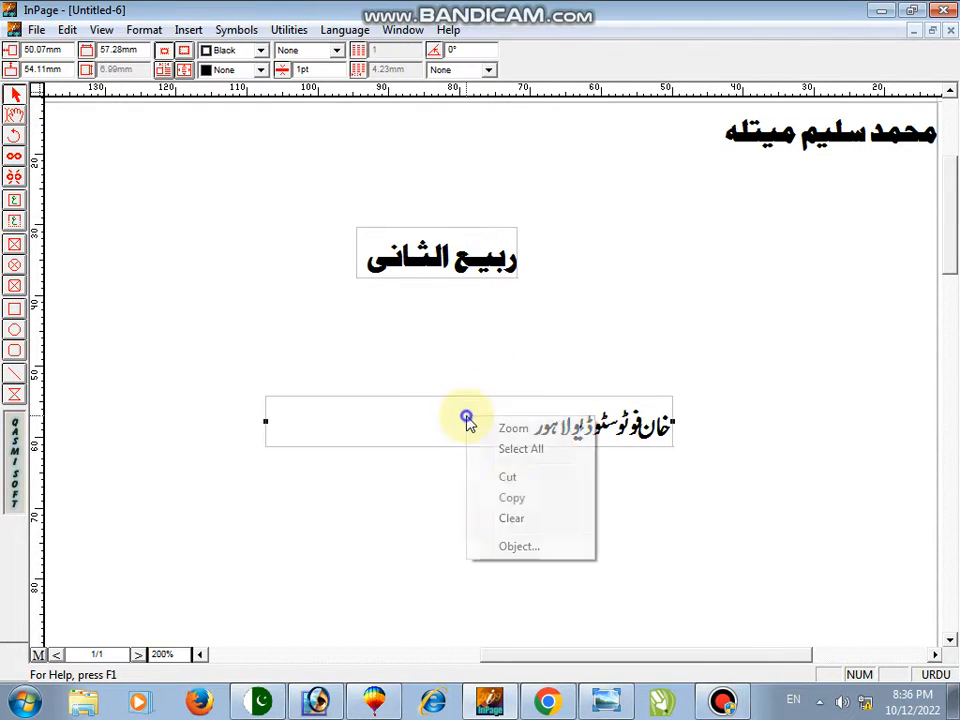
click(509, 498)
click(437, 700)
right_click(143, 216)
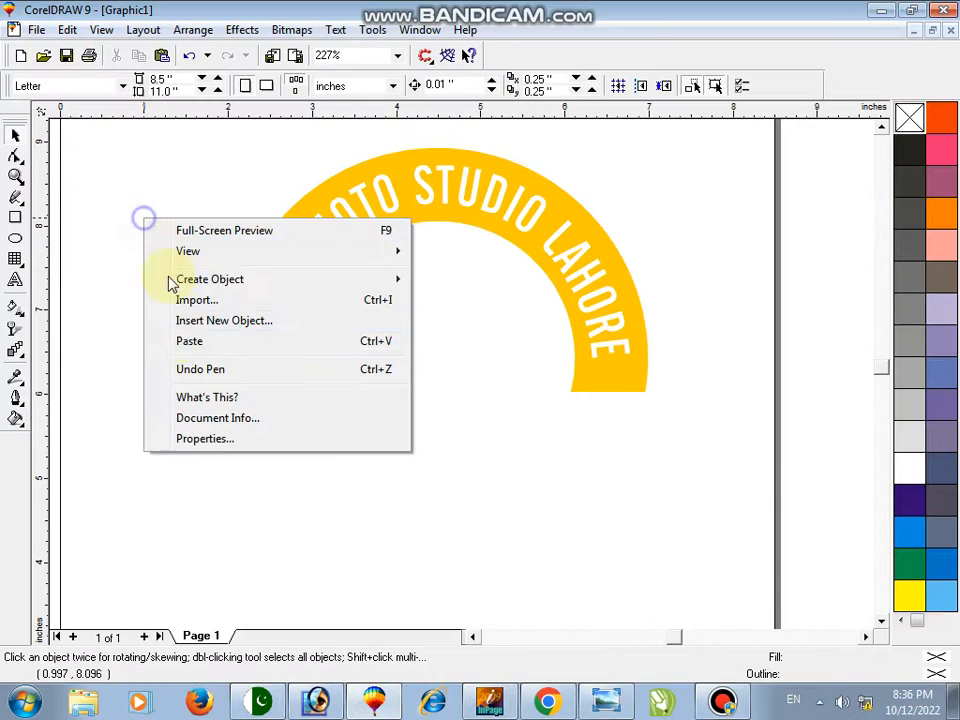
click(182, 339)
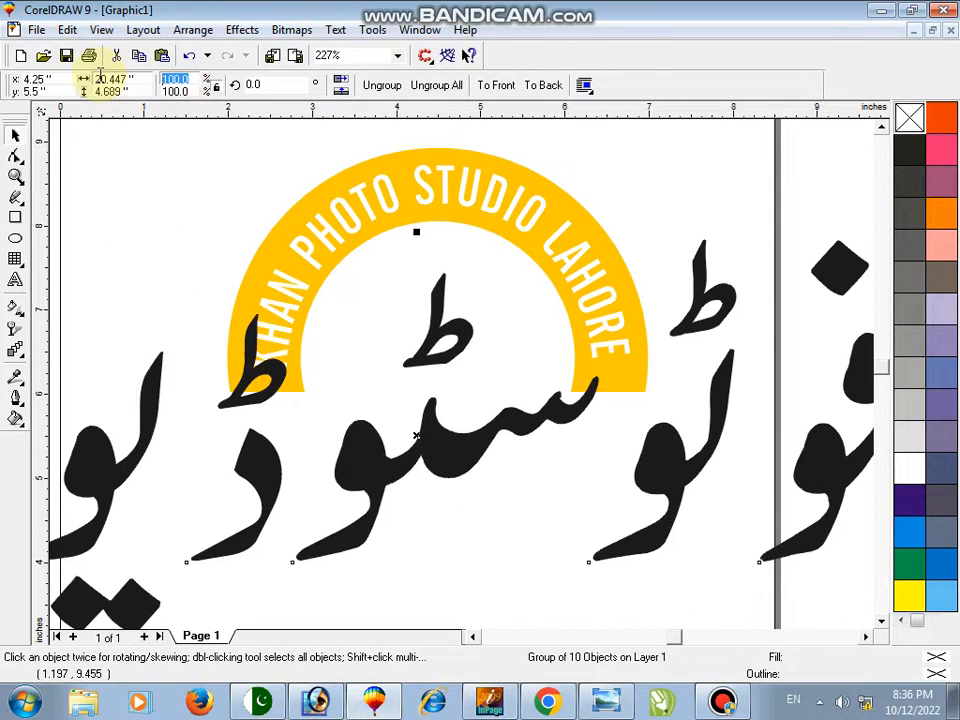
Shrink the pasted Urdu text to about 1.02 inches wide and centre it horizontally inside the arch
key(Return)
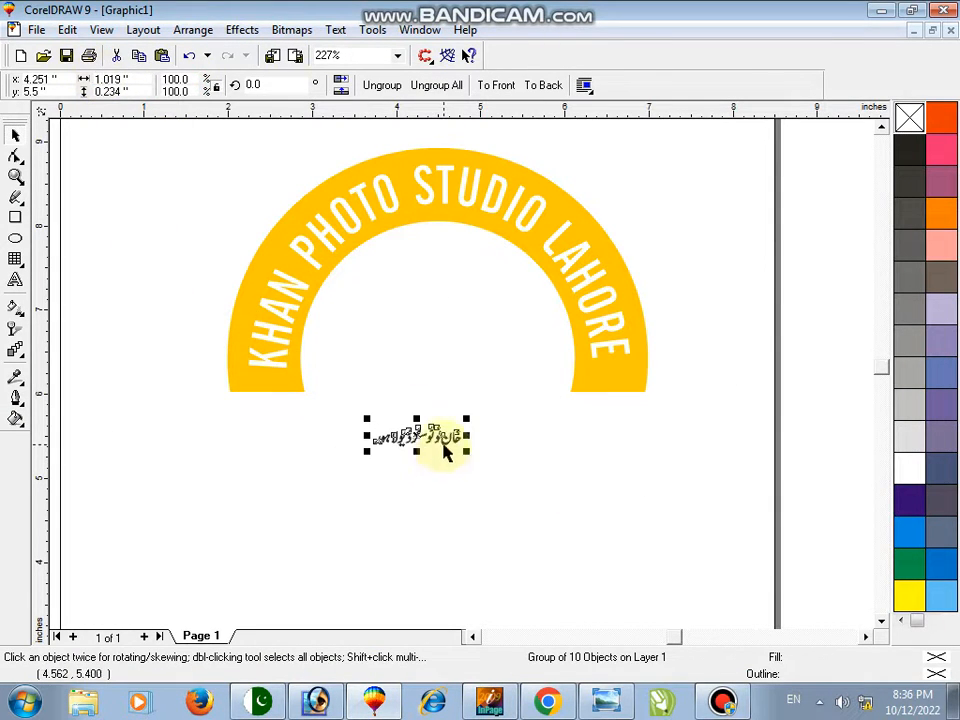
drag(446, 450, 441, 354)
shift+click(599, 383)
key(c)
click(570, 461)
Enlarge the Urdu text to about 2.66 by 0.61 inches between the legs of the arch
key(F2)
drag(226, 243, 606, 485)
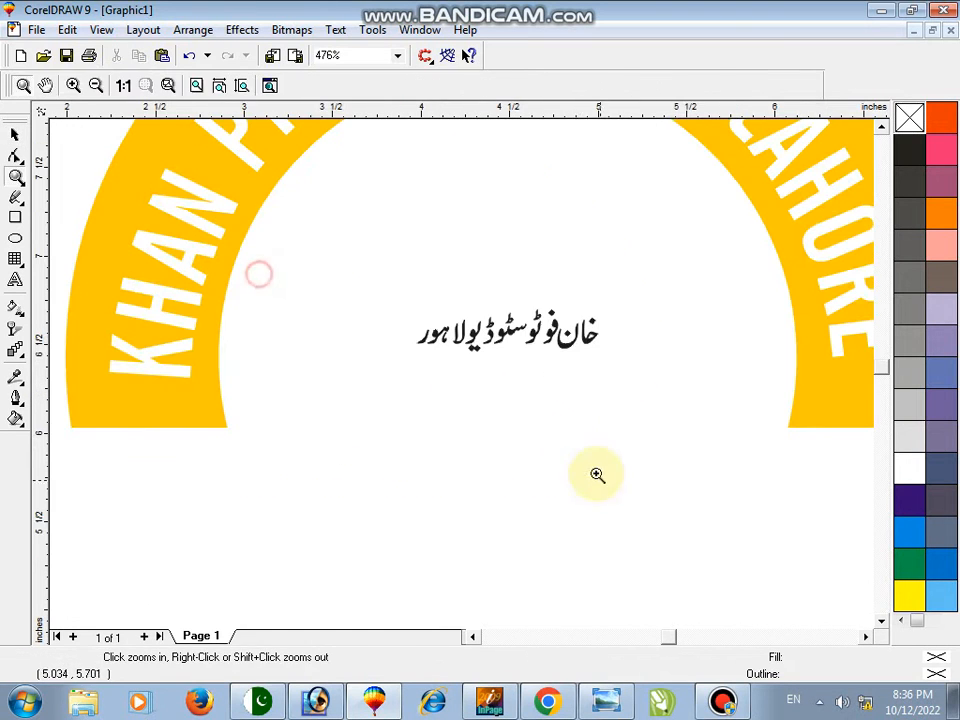
click(593, 344)
drag(602, 357, 754, 399)
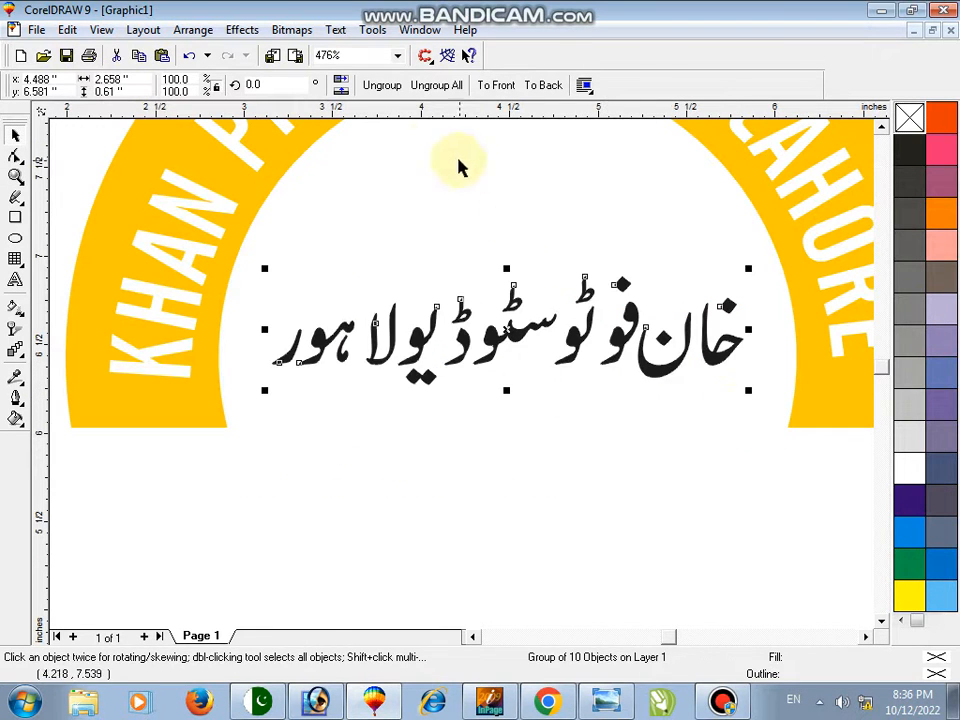
Ungroup the Urdu text and nudge the letters of its first words left to tighten the spacing
key(ctrl+u)
click(757, 265)
click(715, 355)
key(Left)
key(Left)
key(Left)
drag(754, 221, 608, 408)
key(Left)
key(Left)
key(Left)
key(Left)
Nudge the larger sets of Urdu letters left to close the remaining gaps before the last word
drag(613, 279, 491, 257)
key(Left)
key(Left)
key(Left)
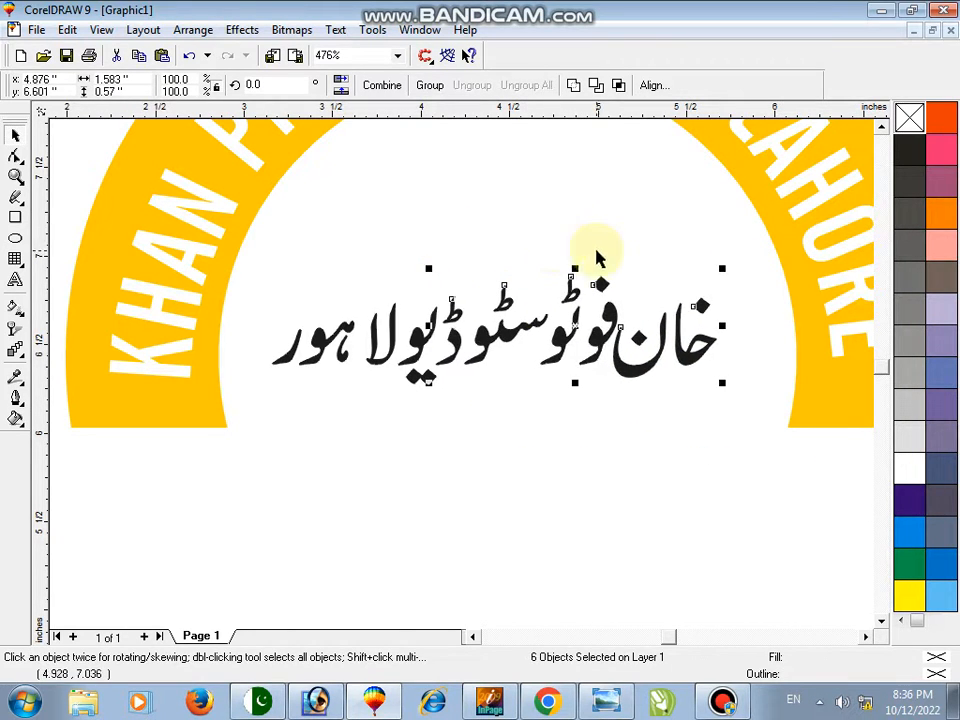
drag(765, 214, 540, 400)
key(ctrl+z)
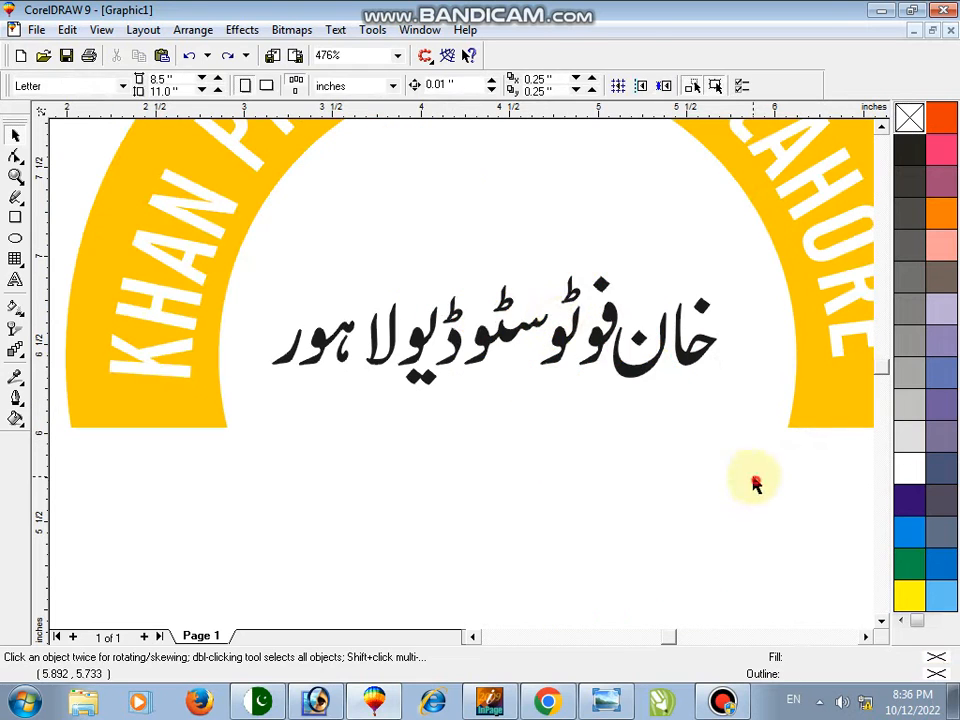
drag(752, 482, 561, 251)
drag(345, 418, 343, 421)
key(Left)
key(Left)
key(Left)
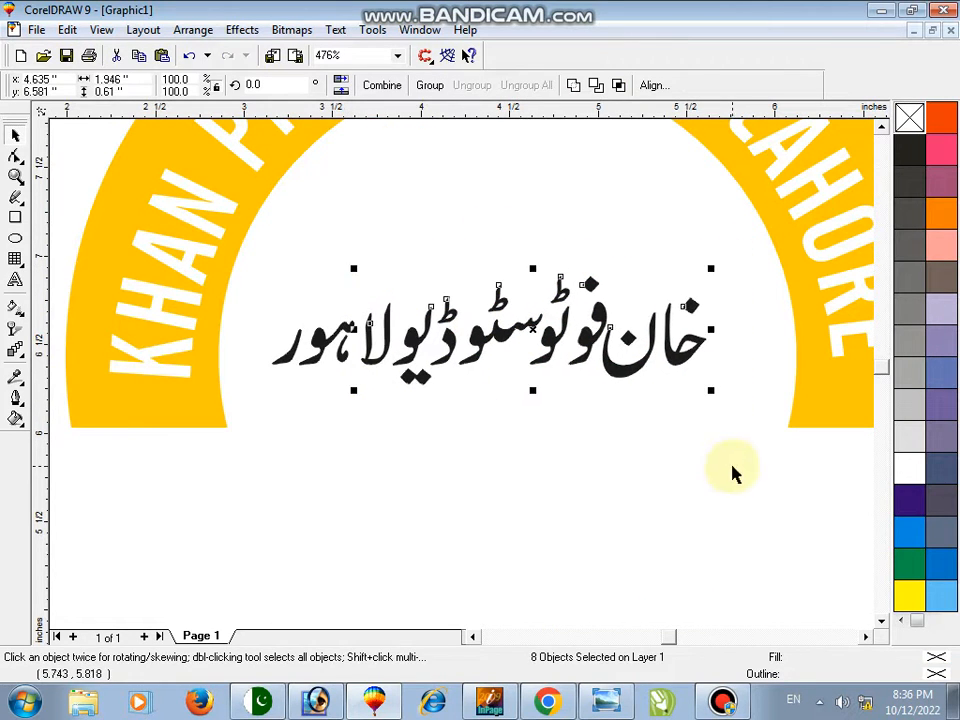
Weld all the Urdu letters into one curve and centre it horizontally on the arch
click(756, 479)
drag(756, 479, 241, 204)
click(570, 87)
key(F2)
right_click(511, 203)
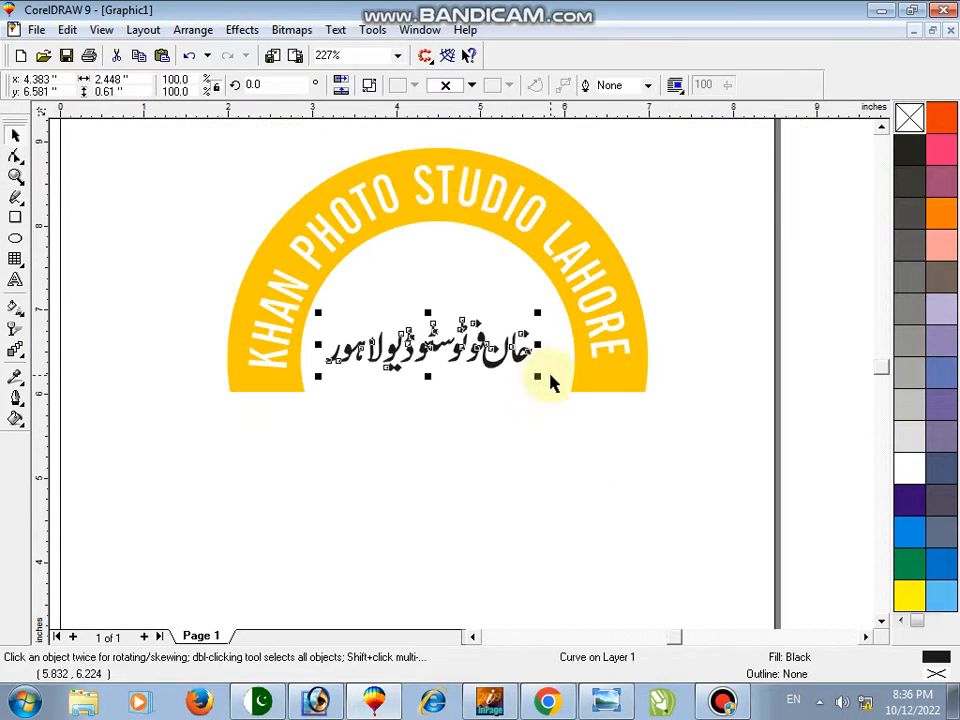
shift+click(591, 381)
key(c)
click(594, 461)
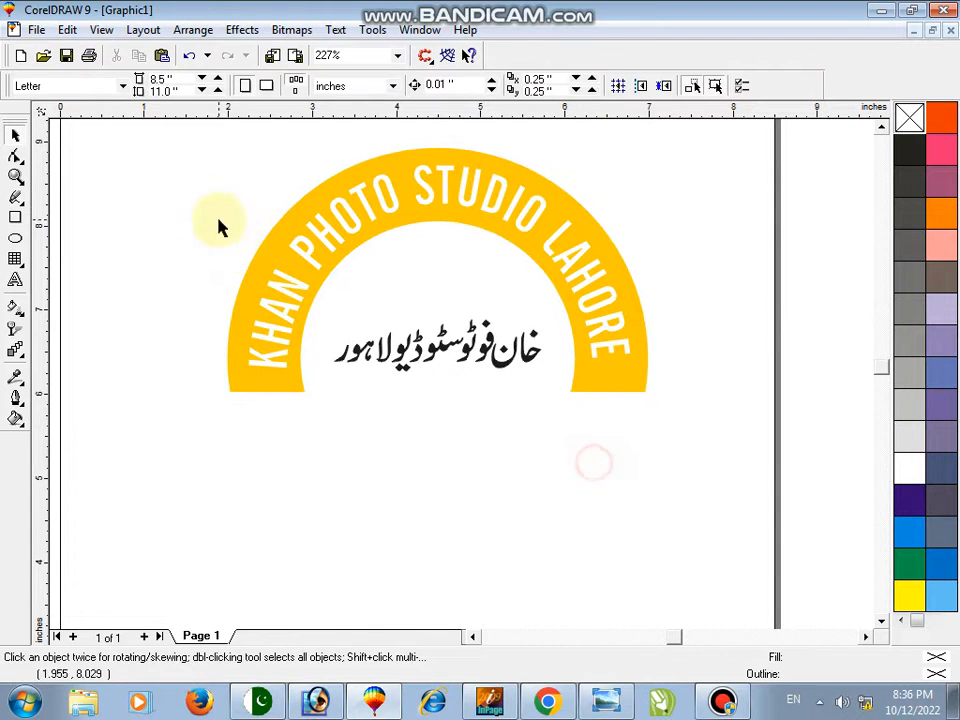
Enlarge the welded Urdu text to about 3.02 by 0.75 inches inside the arch
key(F2)
drag(188, 200, 601, 507)
click(585, 397)
mouse_move(711, 411)
mouse_down()
mouse_move(752, 433)
mouse_move(713, 404)
mouse_up()
Fill the Urdu text with Orange and give it no outline
click(940, 213)
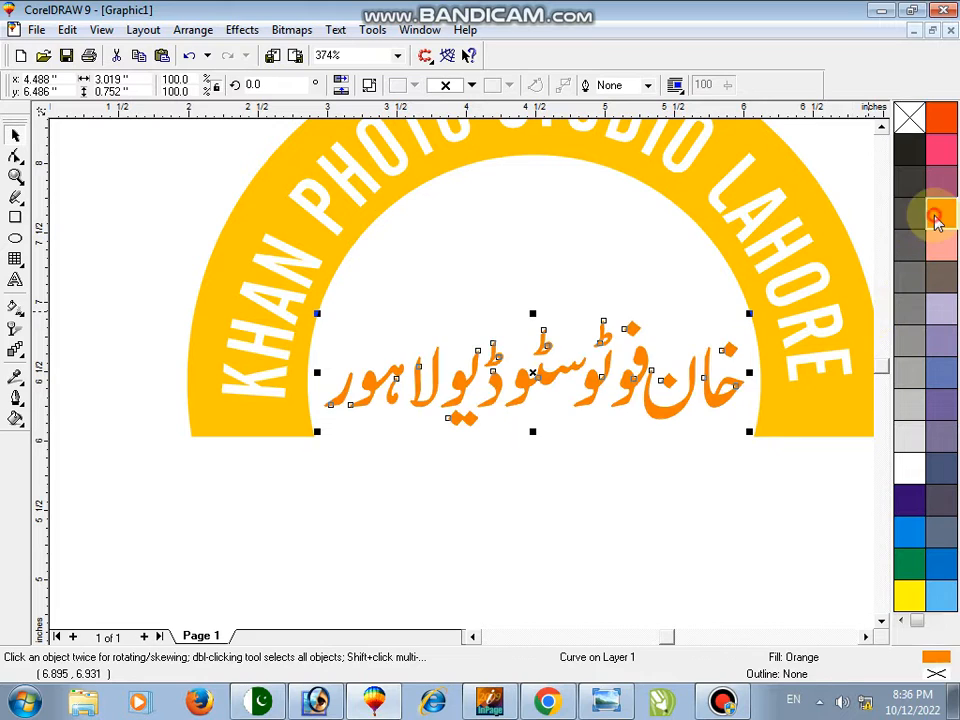
right_click(940, 213)
right_click(910, 118)
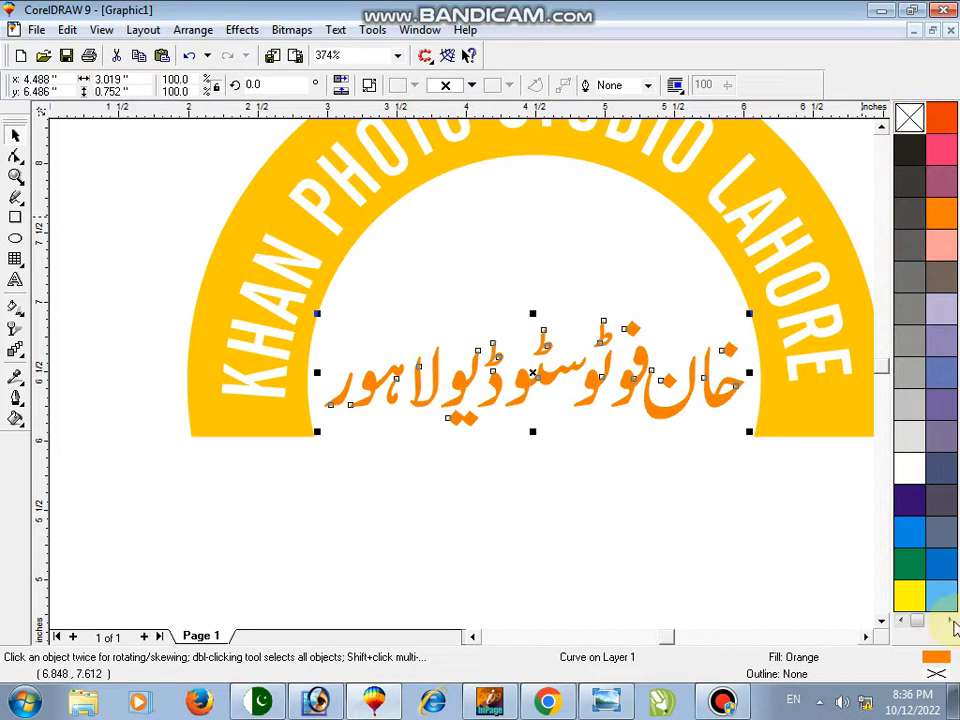
Fill the Urdu text with Deep Yellow to match the arch and leave it without an outline
click(928, 627)
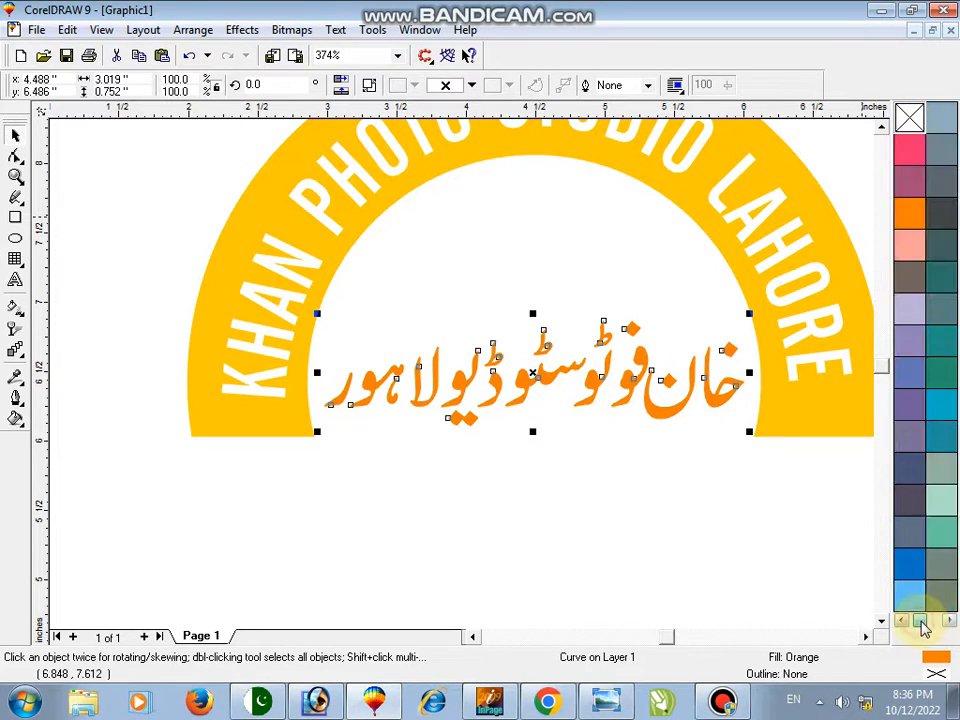
click(920, 623)
click(899, 181)
right_click(898, 178)
right_click(902, 119)
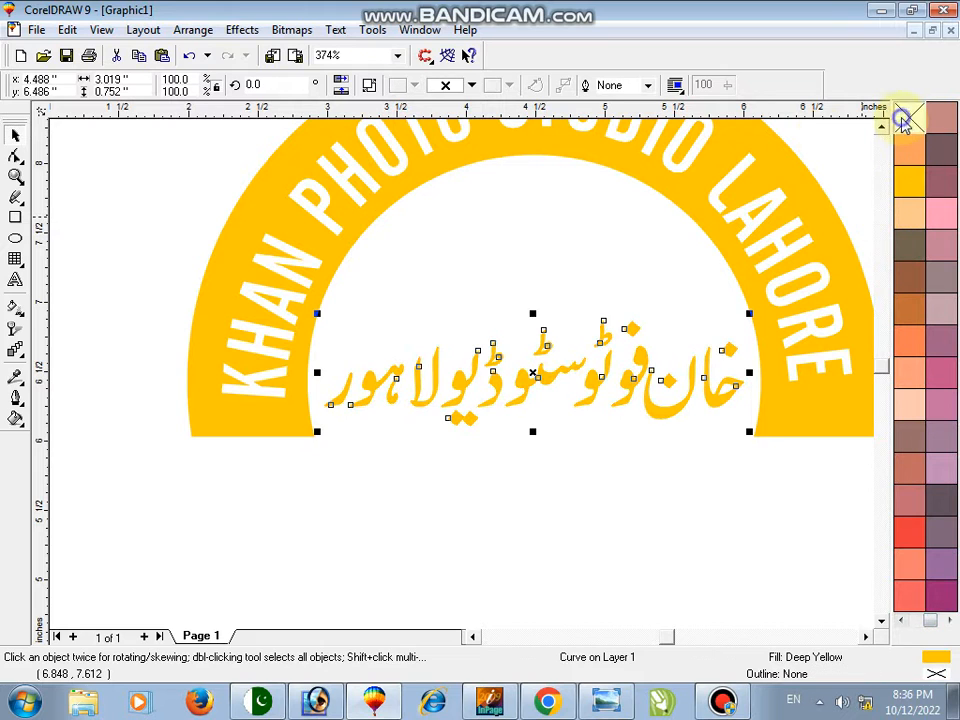
Add a drop shadow to the Urdu text with feathering 2 and an offset of about 0.017 by -0.023 inches
click(15, 352)
click(169, 360)
drag(533, 372, 586, 430)
drag(226, 88, 156, 90)
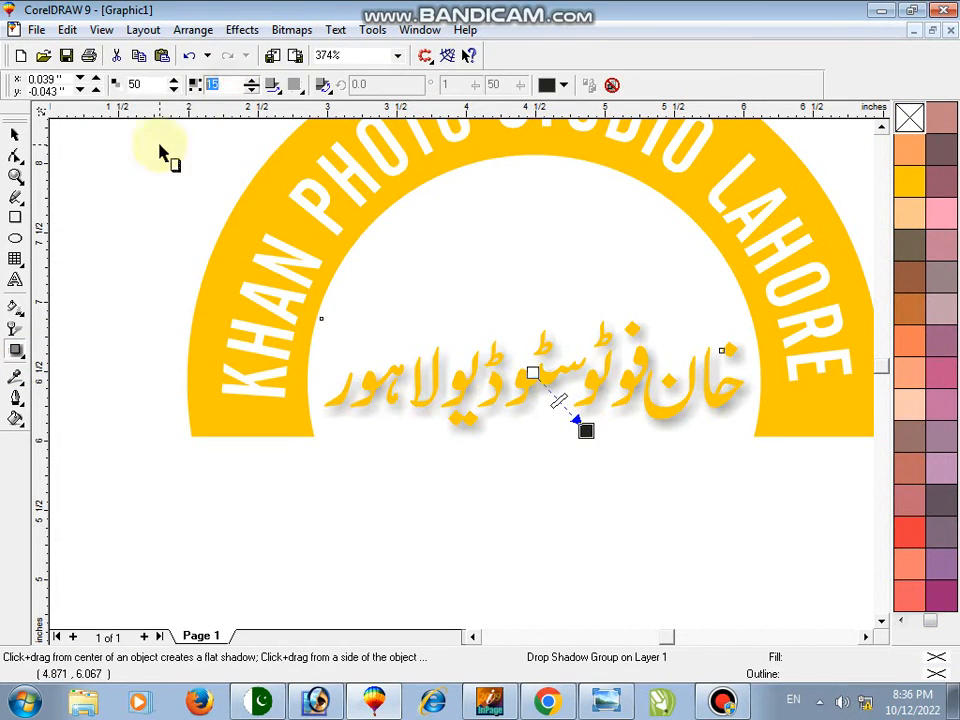
text(2)
key(Return)
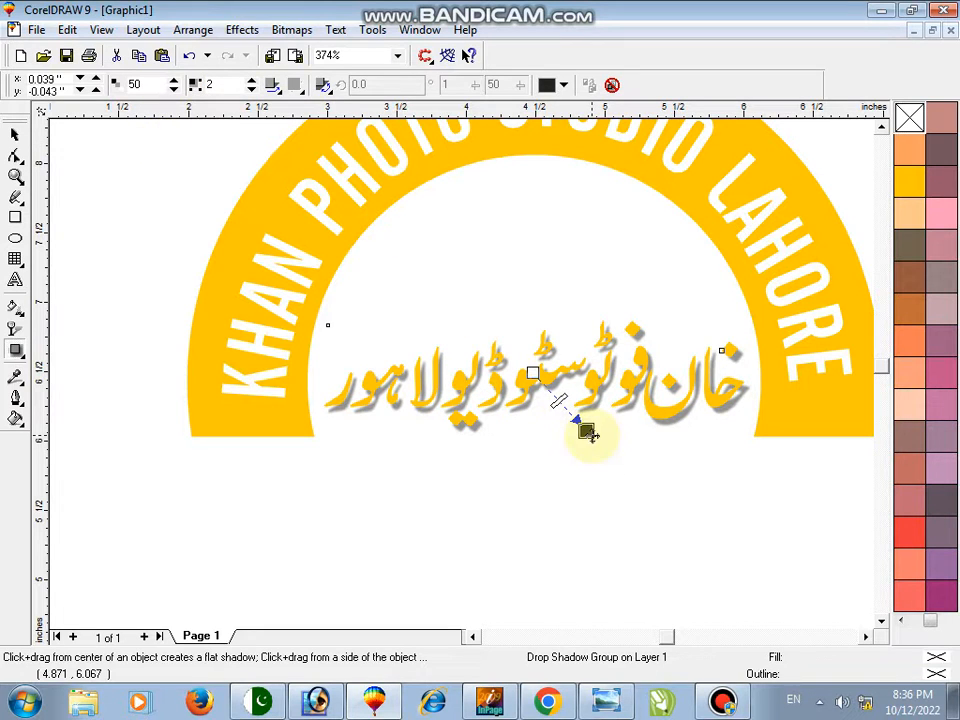
mouse_move(590, 434)
mouse_down()
mouse_move(577, 426)
mouse_move(594, 452)
mouse_move(573, 428)
mouse_up()
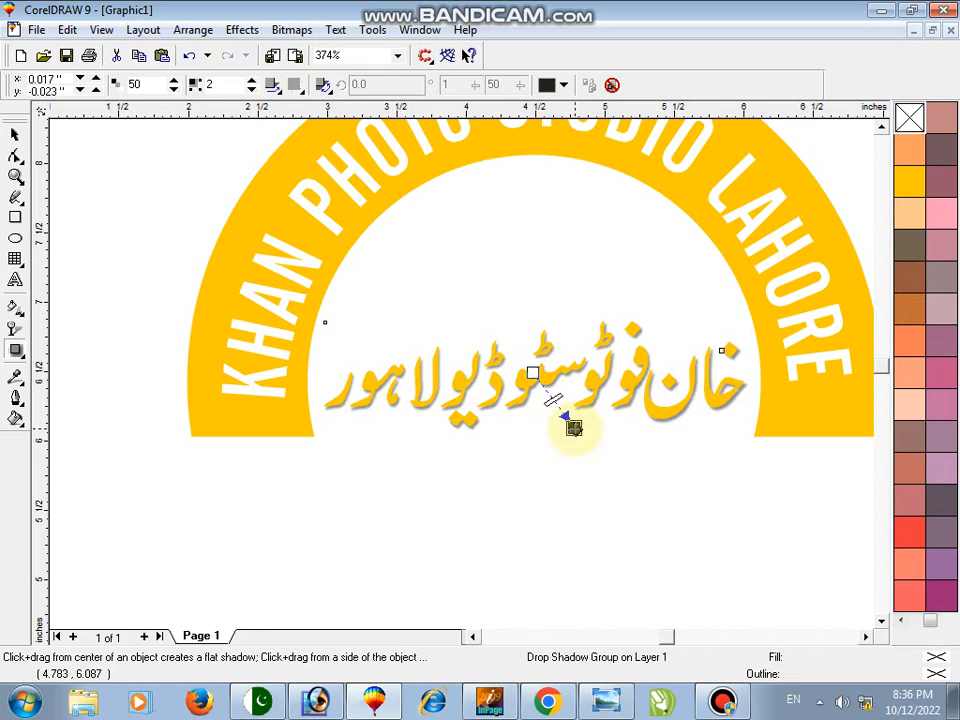
key(space)
click(189, 236)
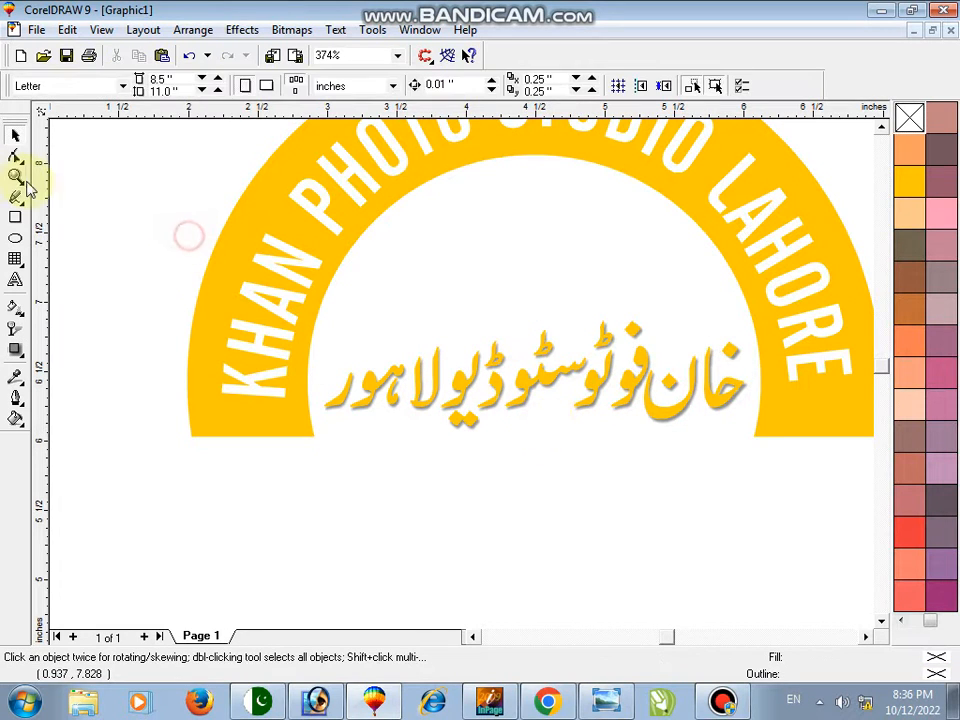
Draw a fully rounded bar about 4.9 by 0.51 inches below the arch and give it a Deep Yellow fill and outline
click(16, 177)
right_click(122, 176)
right_click(299, 281)
drag(251, 261, 664, 591)
key(space)
click(16, 219)
mouse_move(237, 337)
mouse_down()
mouse_move(660, 382)
mouse_move(499, 356)
mouse_up()
key(space)
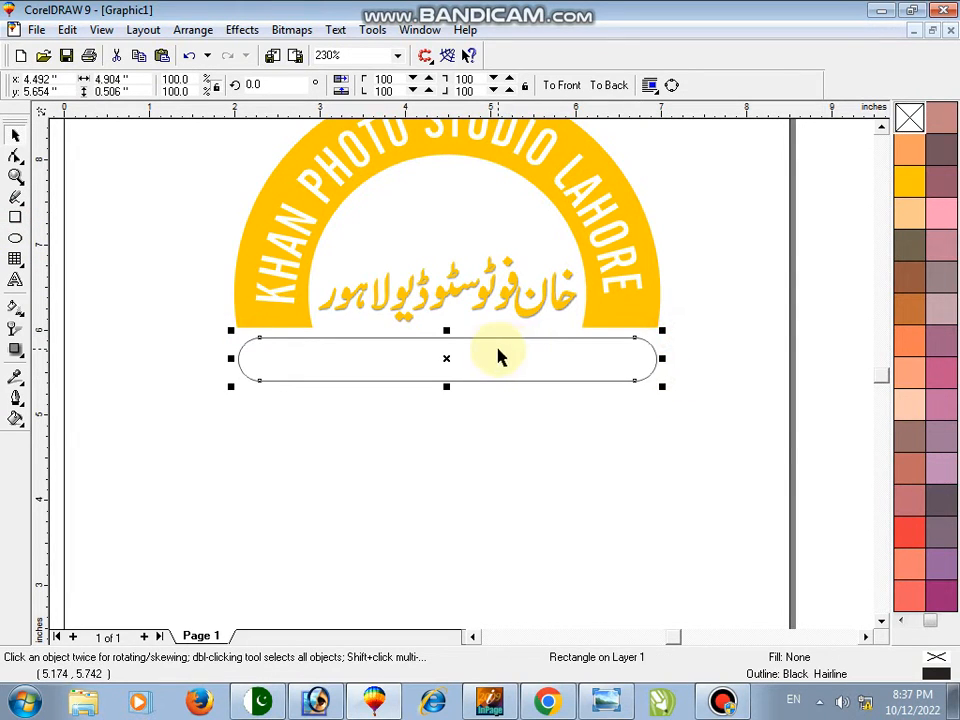
click(917, 190)
right_click(915, 188)
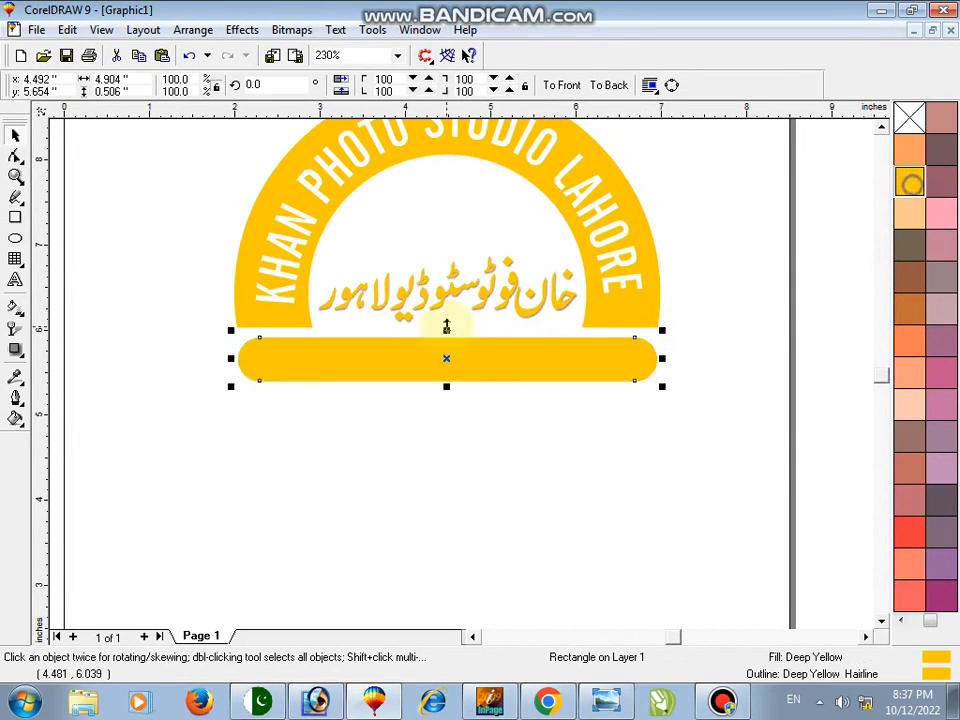
Centre the rounded bar under the arch, widen it to about 5.02 inches and stretch it taller
drag(447, 331, 450, 328)
shift+click(604, 307)
key(c)
click(591, 450)
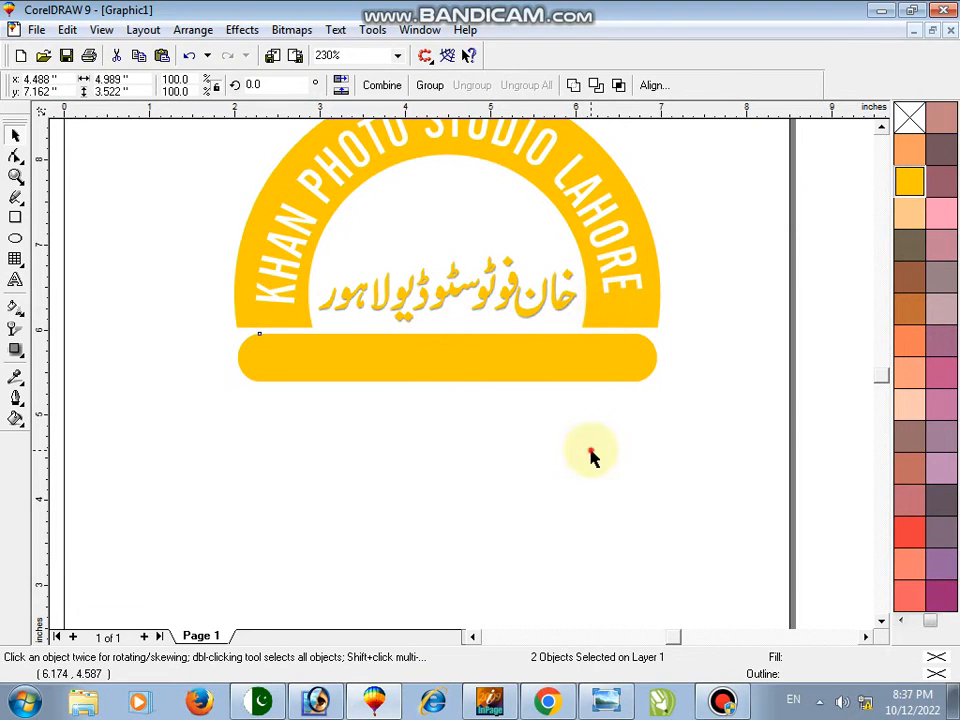
click(615, 370)
drag(664, 387, 667, 388)
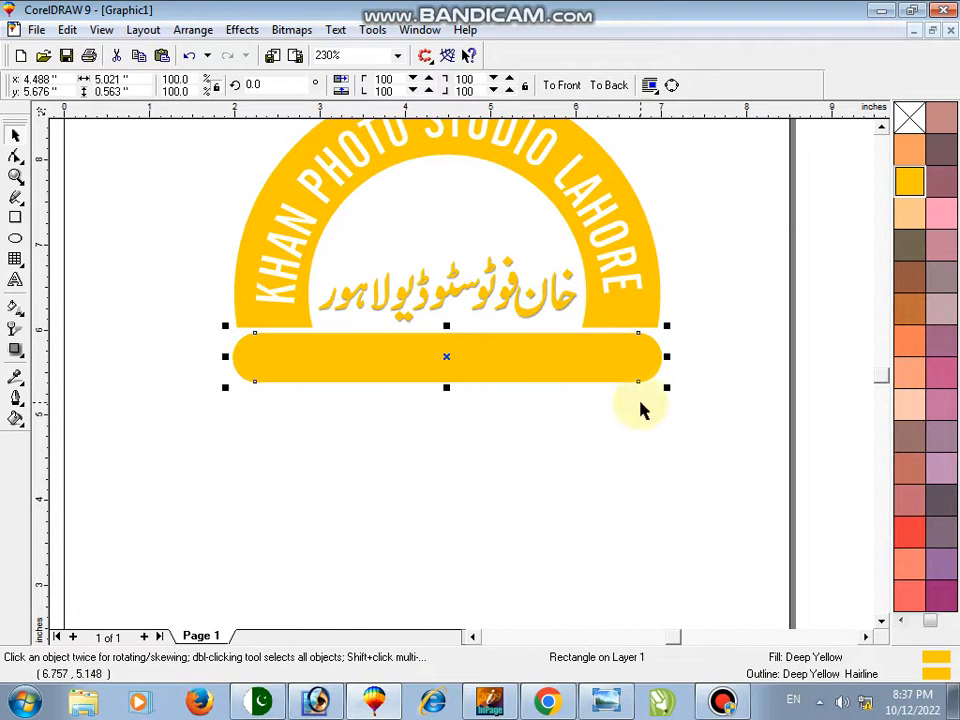
drag(446, 387, 447, 394)
shift+click(630, 333)
click(522, 490)
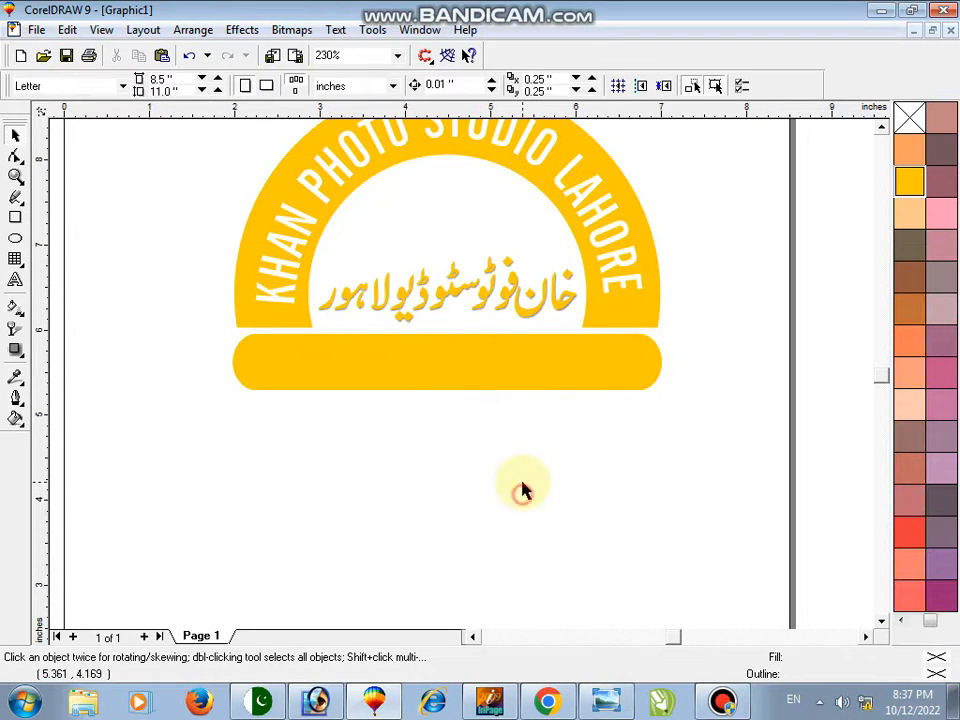
Add the person's name as artistic text near the start of the bar and set its font to cafeta
click(15, 281)
click(138, 352)
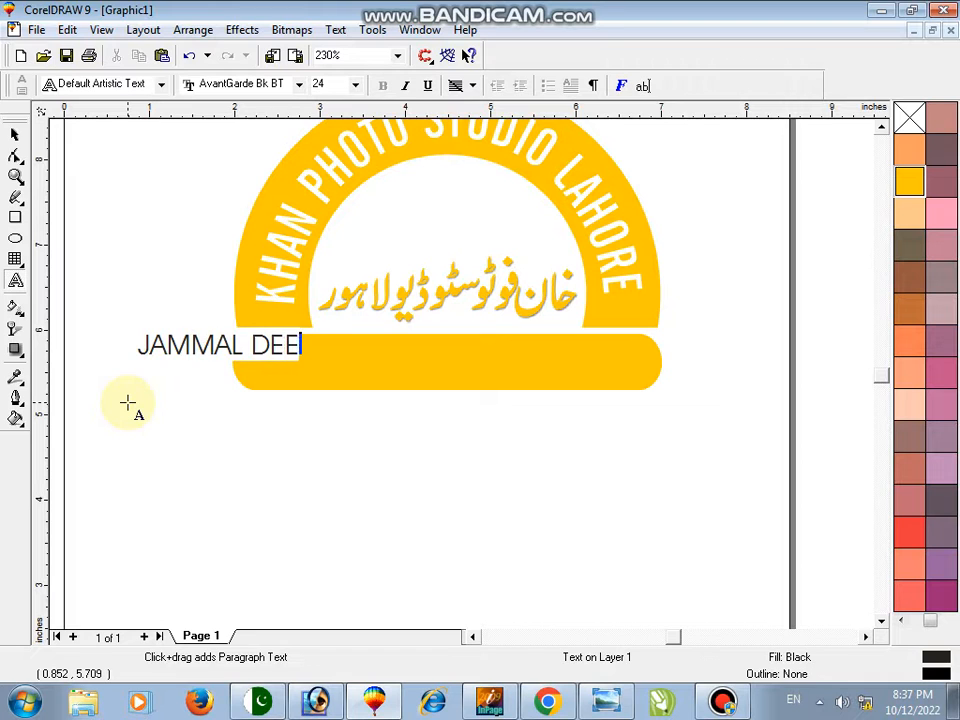
click(15, 133)
click(418, 86)
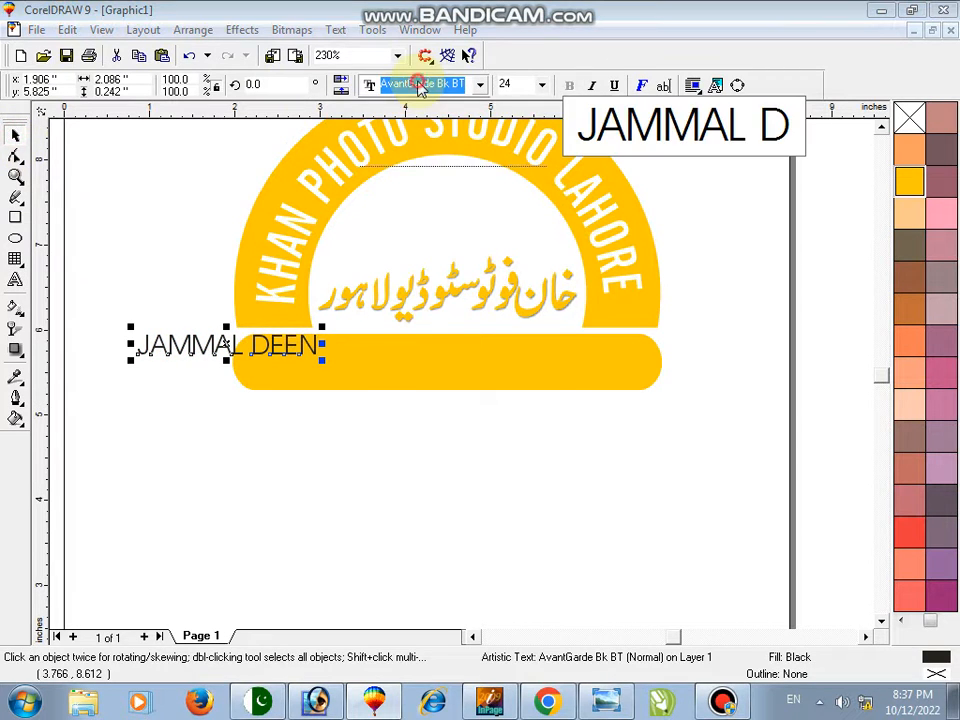
click(419, 123)
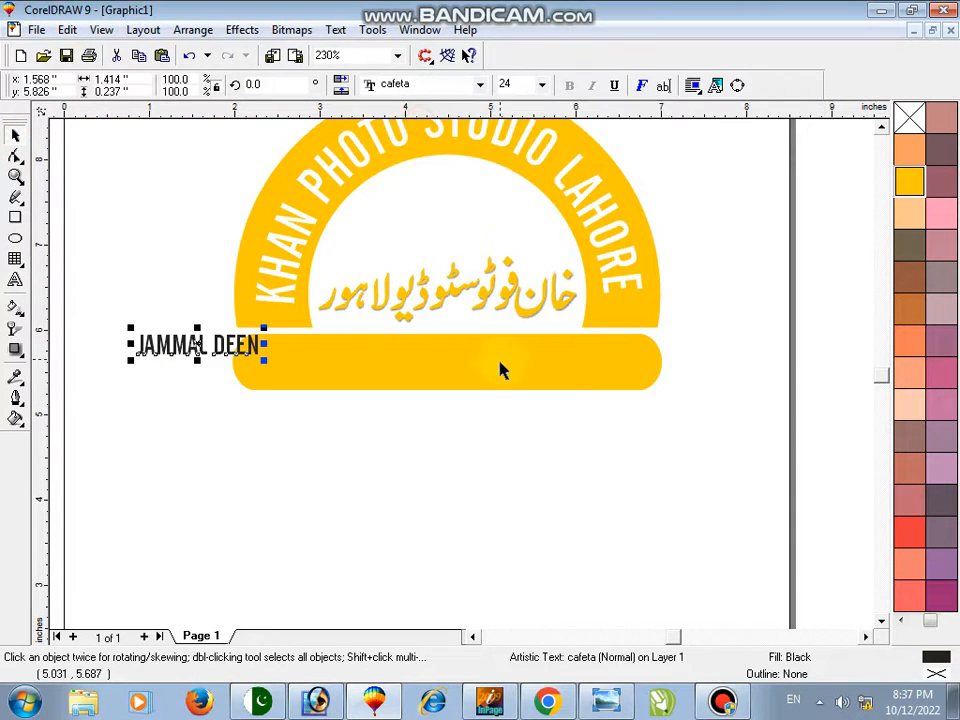
Centre the name text on the rounded bar and enlarge it to about 42.7 pt
shift+click(499, 361)
key(c)
key(e)
click(551, 446)
click(500, 368)
drag(513, 374, 561, 388)
Change the font of the name text on the bar to Cooper Black
click(418, 86)
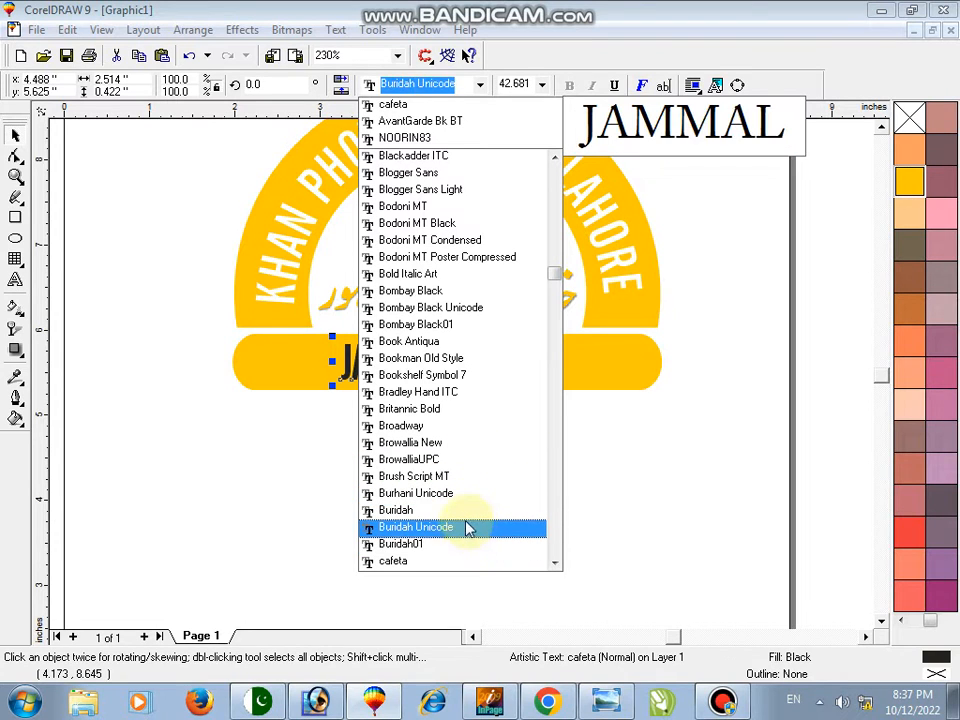
key(Down)
key(Down)
key(Down)
key(Down)
key(Down)
key(Down)
key(Down)
key(Down)
key(Down)
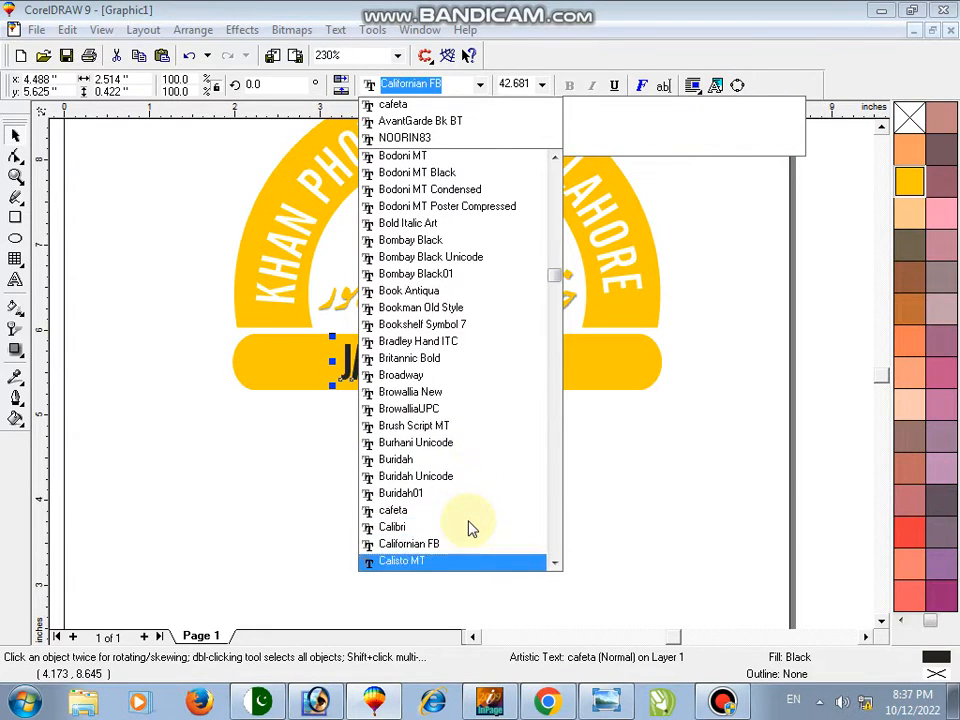
key(Down)
key(Down)
key(Down)
key(Down)
key(Down)
key(Down)
key(Down)
key(Down)
key(Down)
key(Down)
key(Down)
key(Down)
key(Down)
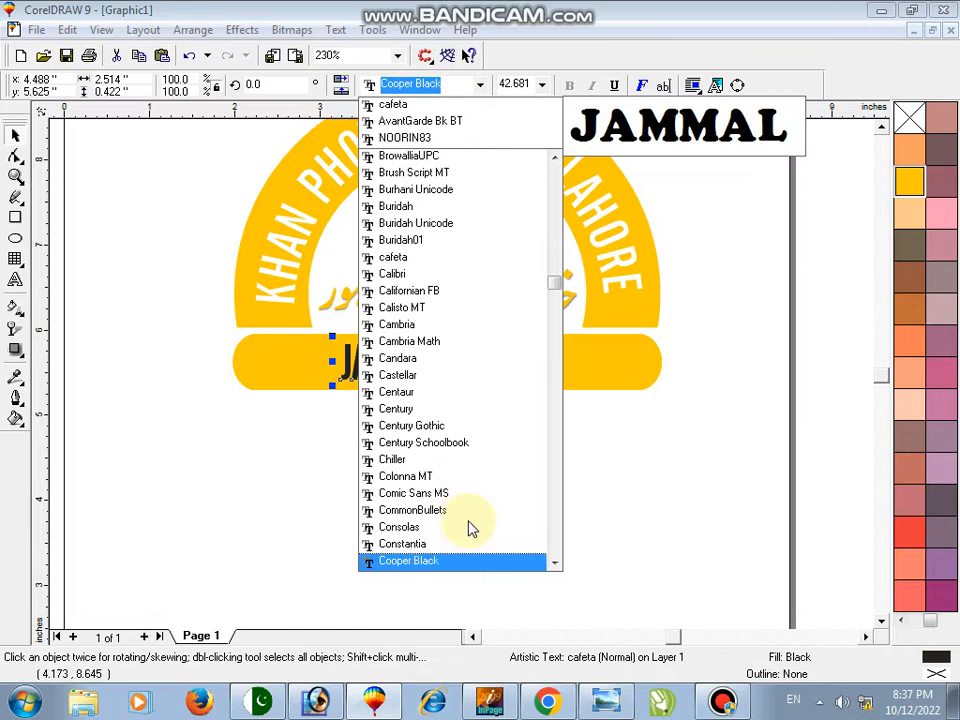
click(472, 528)
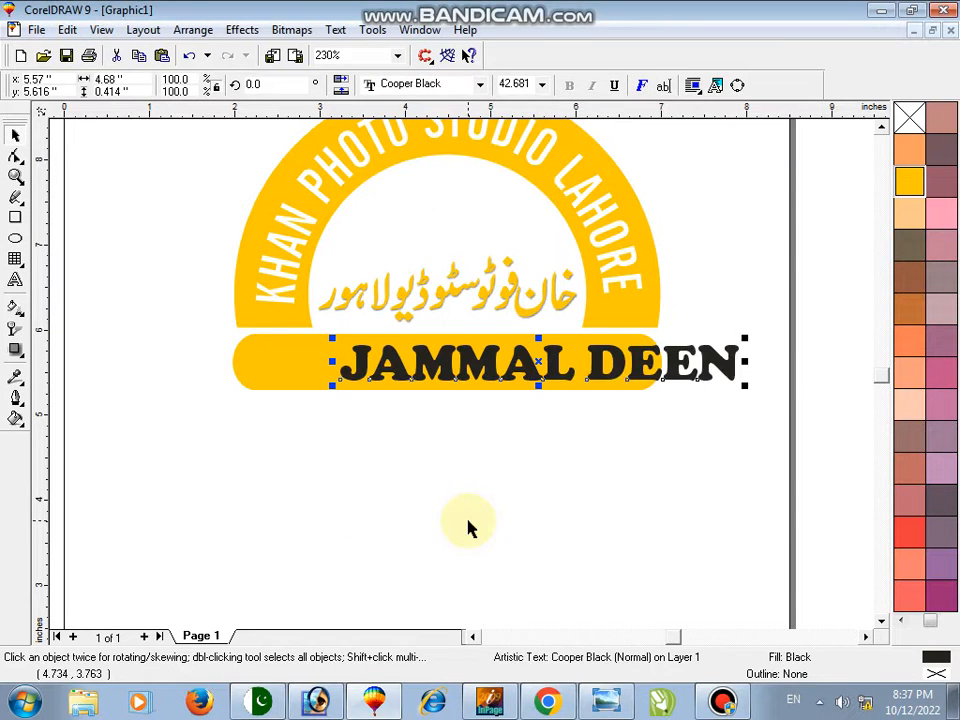
Centre the name text on the rounded bar and shrink it slightly so it sits inside the bar's ends
shift+click(300, 364)
key(e)
click(447, 446)
click(618, 378)
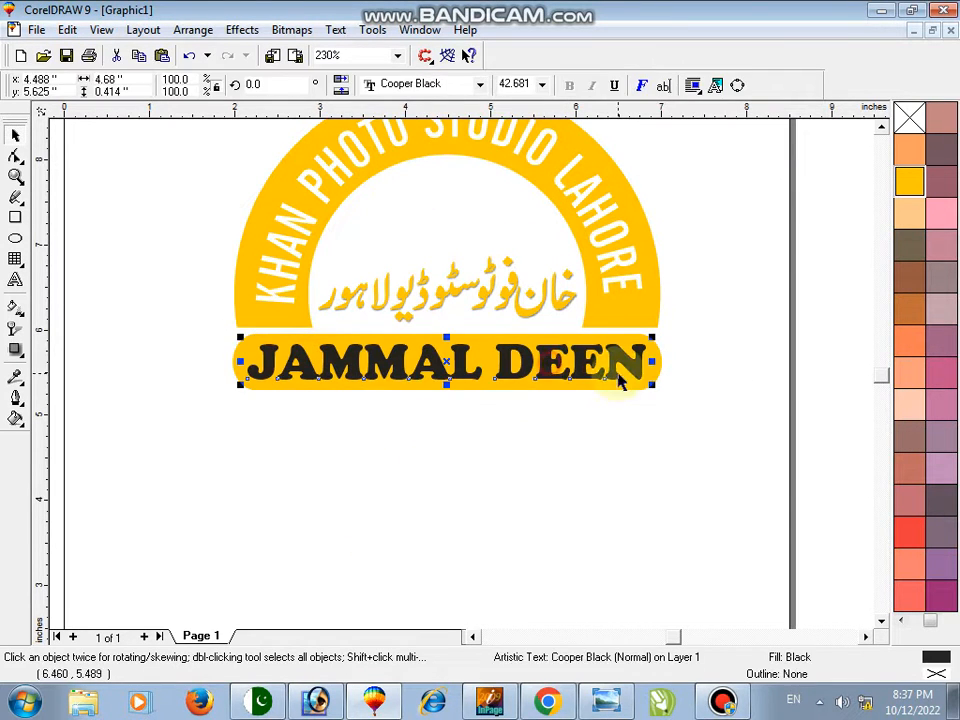
drag(652, 360, 636, 387)
Trim the name lettering out of the rounded bar and delete the black text
shift+click(645, 348)
click(595, 86)
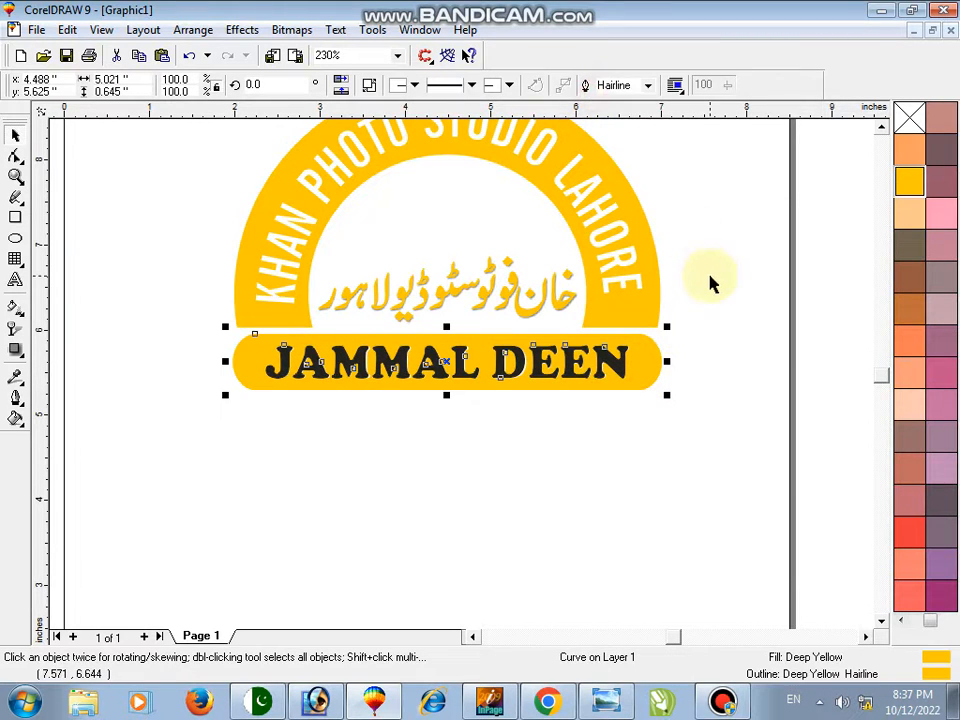
click(711, 279)
click(615, 366)
key(Delete)
click(626, 387)
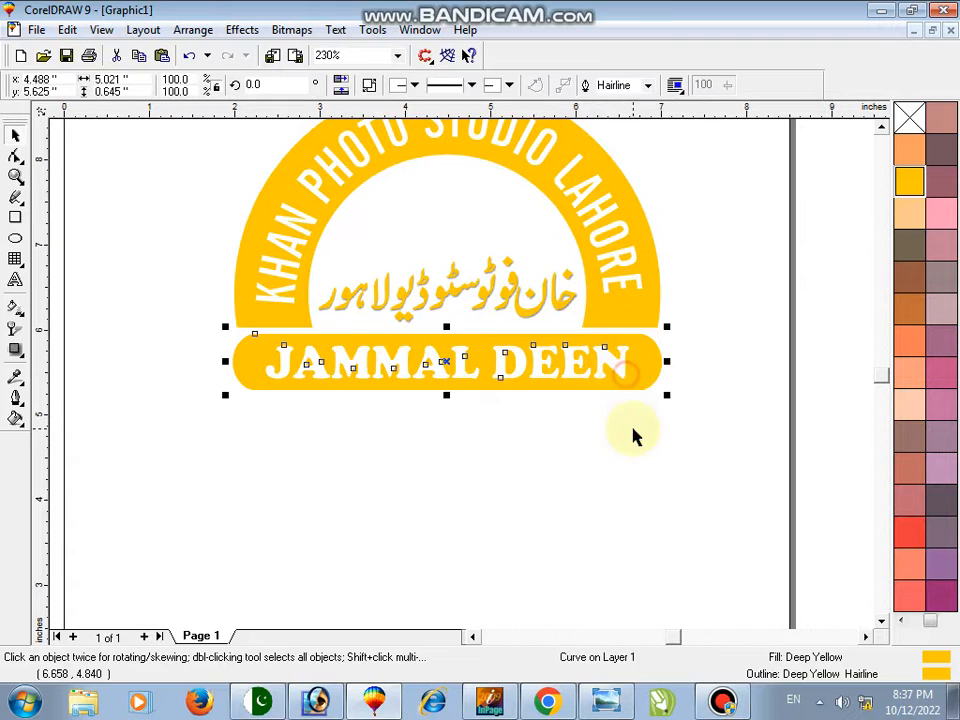
click(632, 433)
Draw a rectangle about 4.14 by 0.42 inches just below the name bar
click(15, 177)
right_click(221, 199)
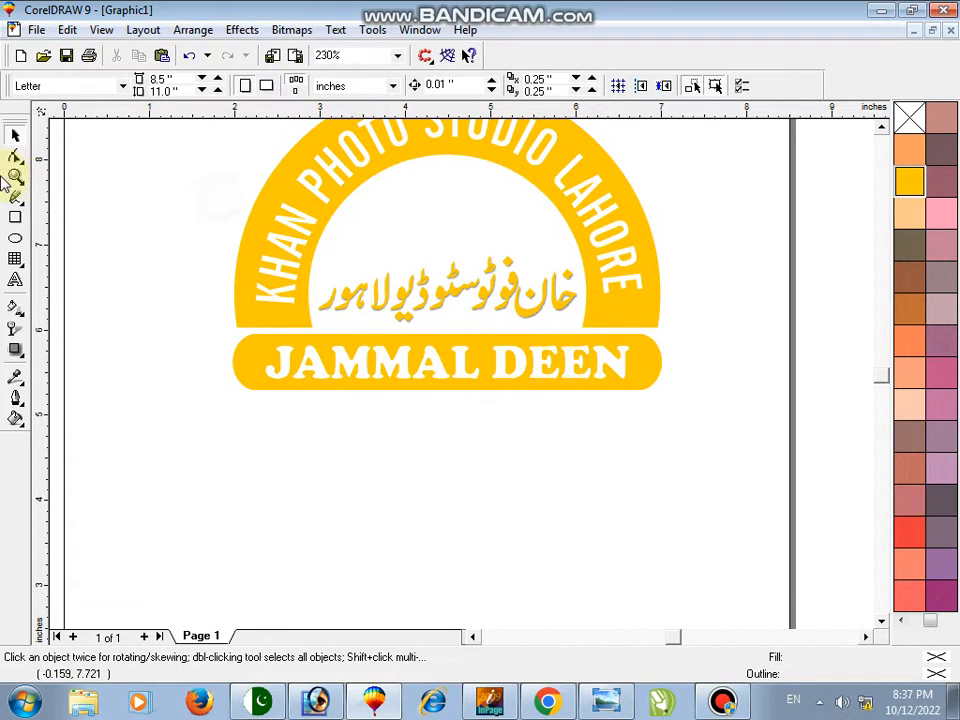
right_click(210, 172)
click(16, 178)
right_click(174, 168)
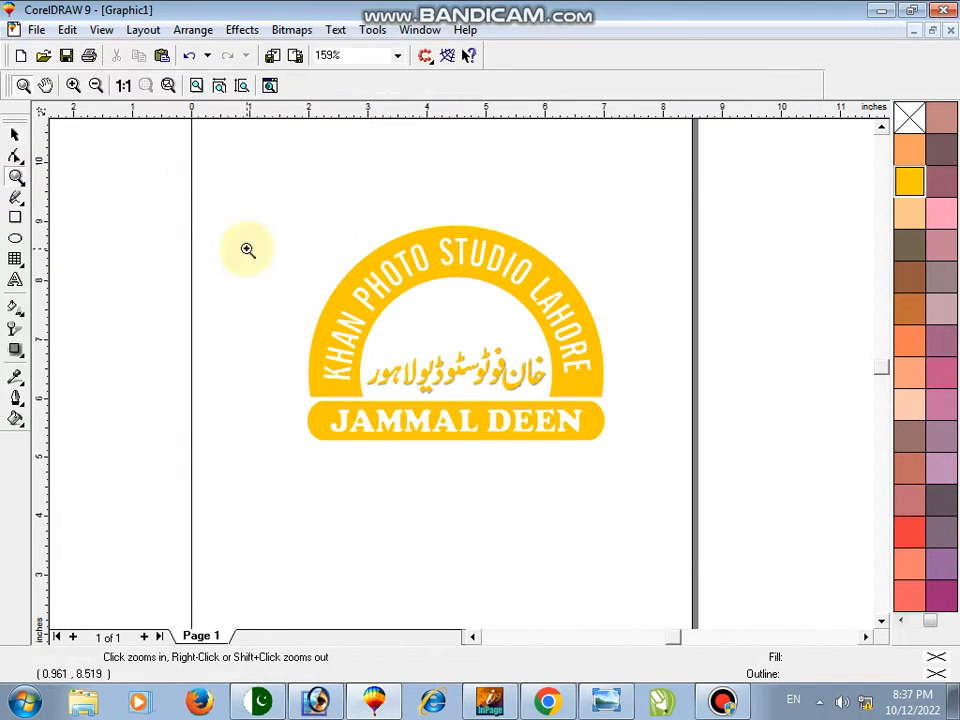
drag(248, 250, 694, 558)
key(space)
click(16, 218)
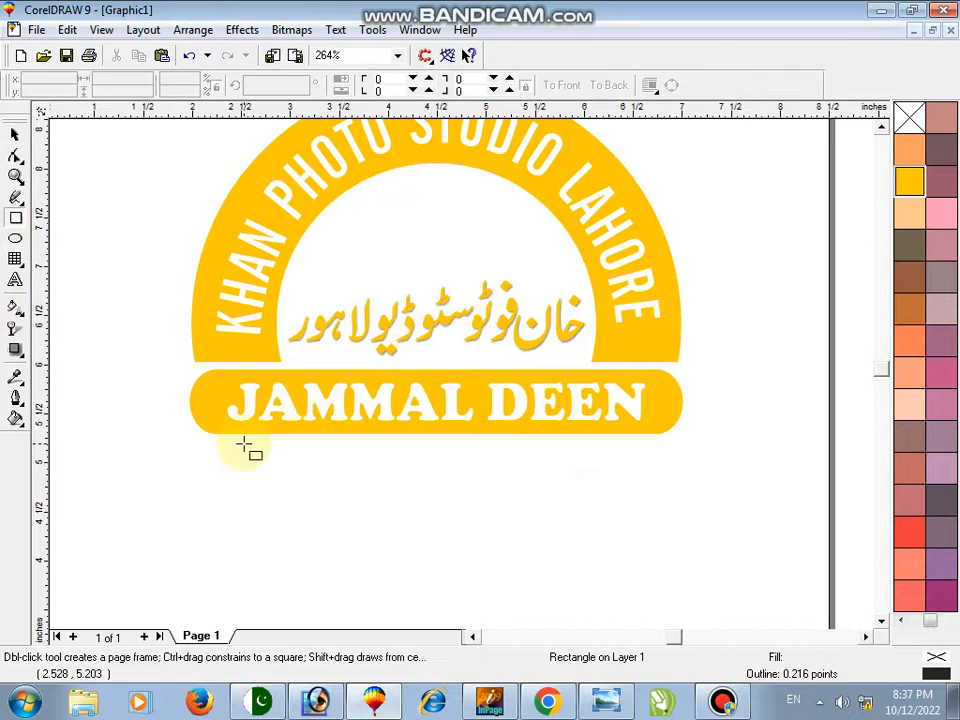
drag(231, 442, 630, 487)
Round the new rectangle's corners to 100 and give it a Deep Yellow fill and outline
key(space)
drag(640, 478, 493, 456)
click(909, 181)
right_click(909, 181)
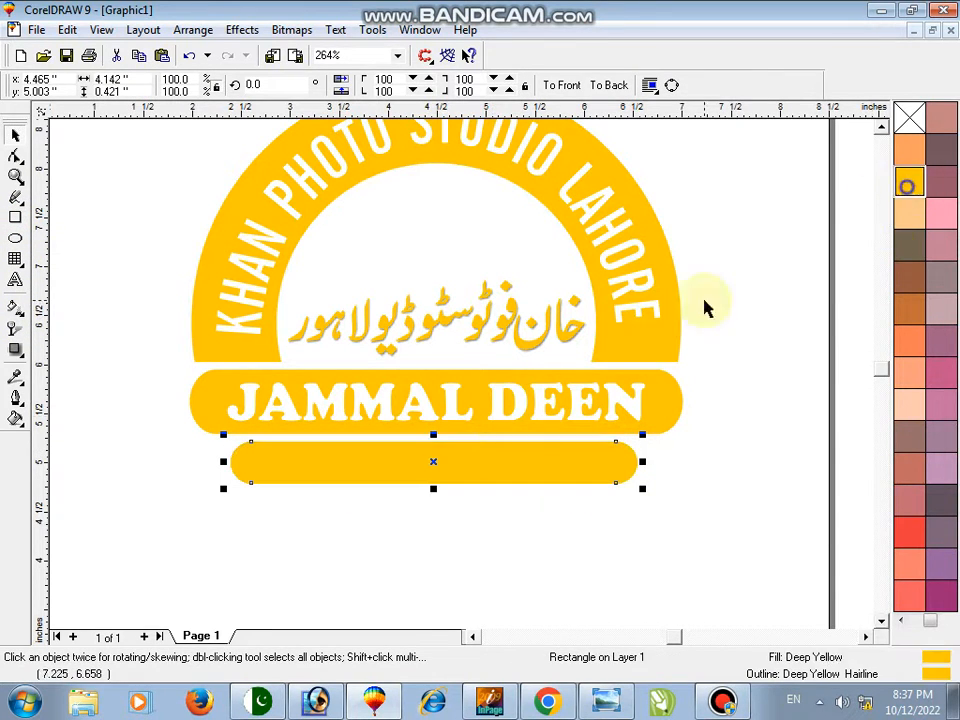
Stretch the lower bar to about 0.47 inches tall and centre it under the name bar
drag(434, 489, 435, 494)
shift+click(476, 405)
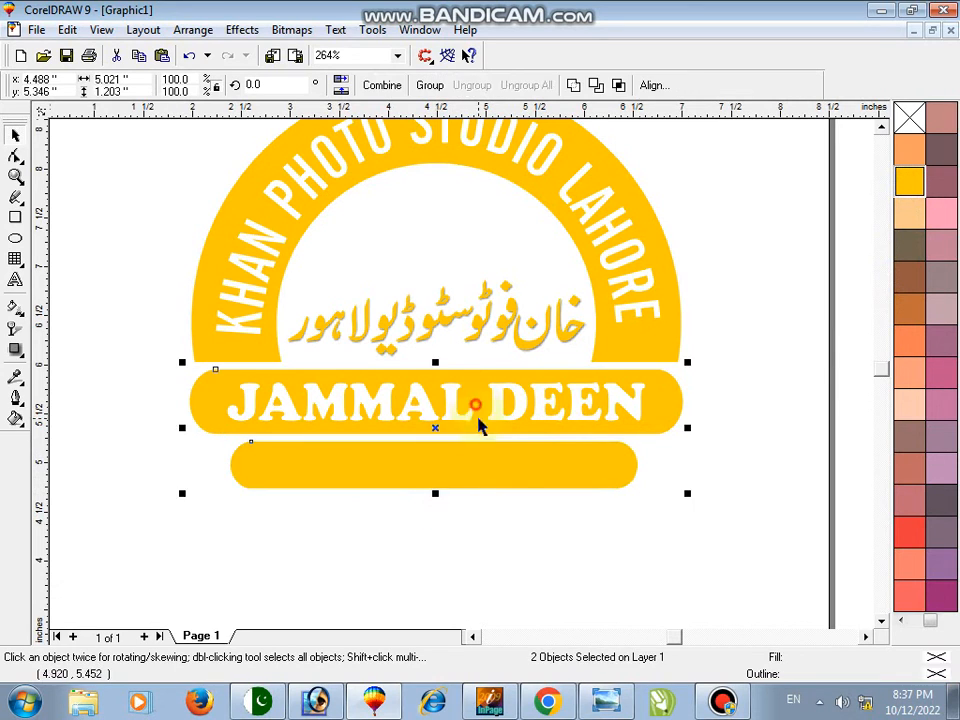
key(c)
click(550, 541)
Add the contact's e-mail address as artistic text below the lower bar and convert it to lowercase
click(15, 280)
click(196, 526)
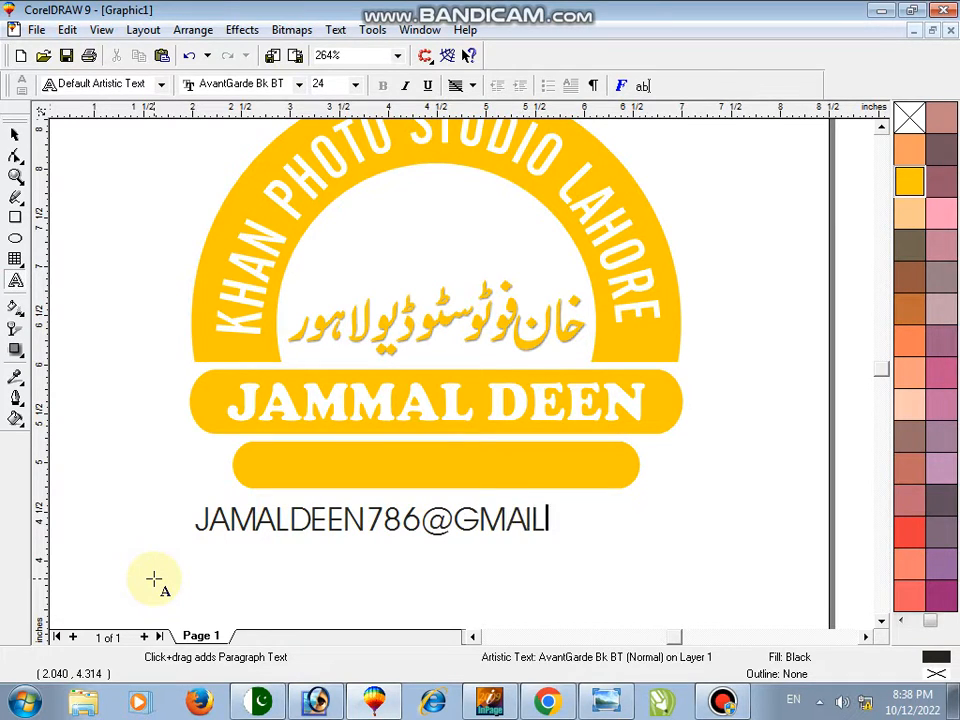
click(15, 137)
click(422, 86)
click(374, 29)
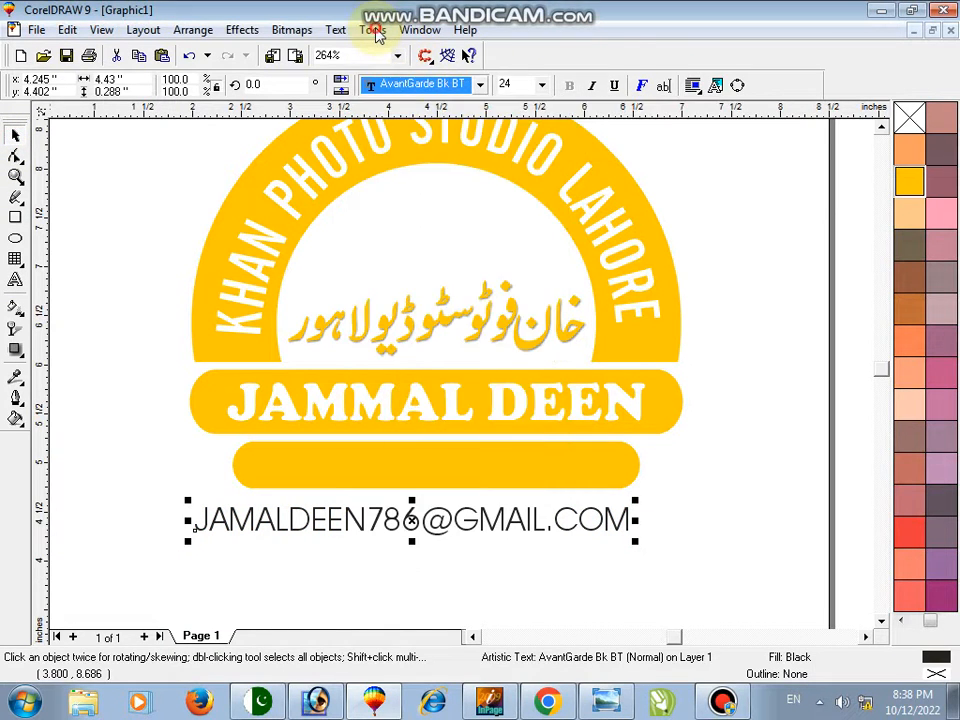
click(374, 29)
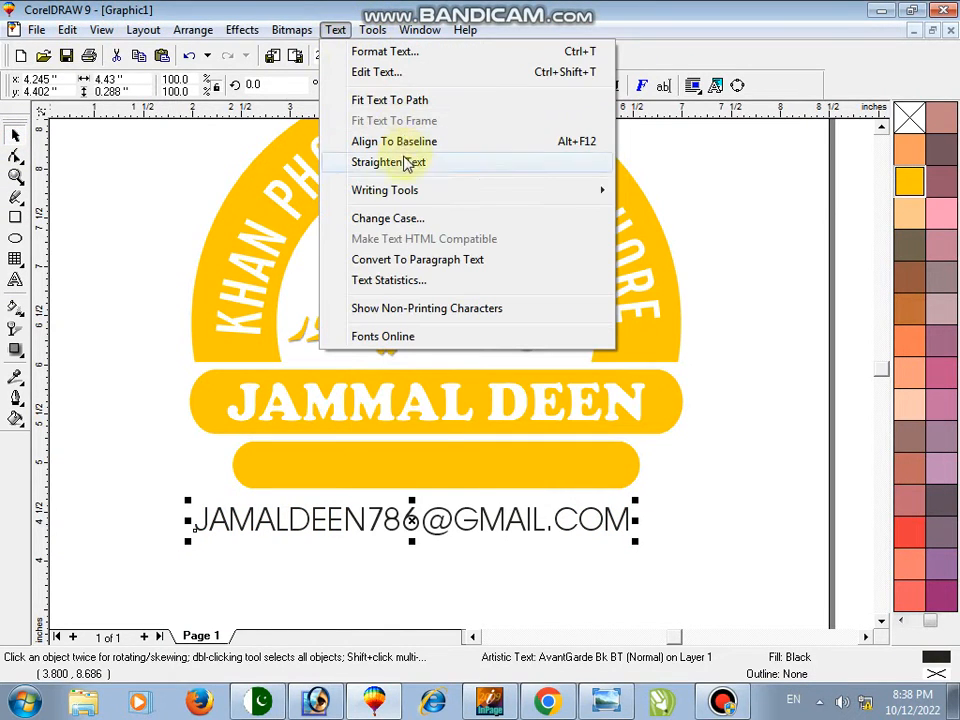
click(380, 218)
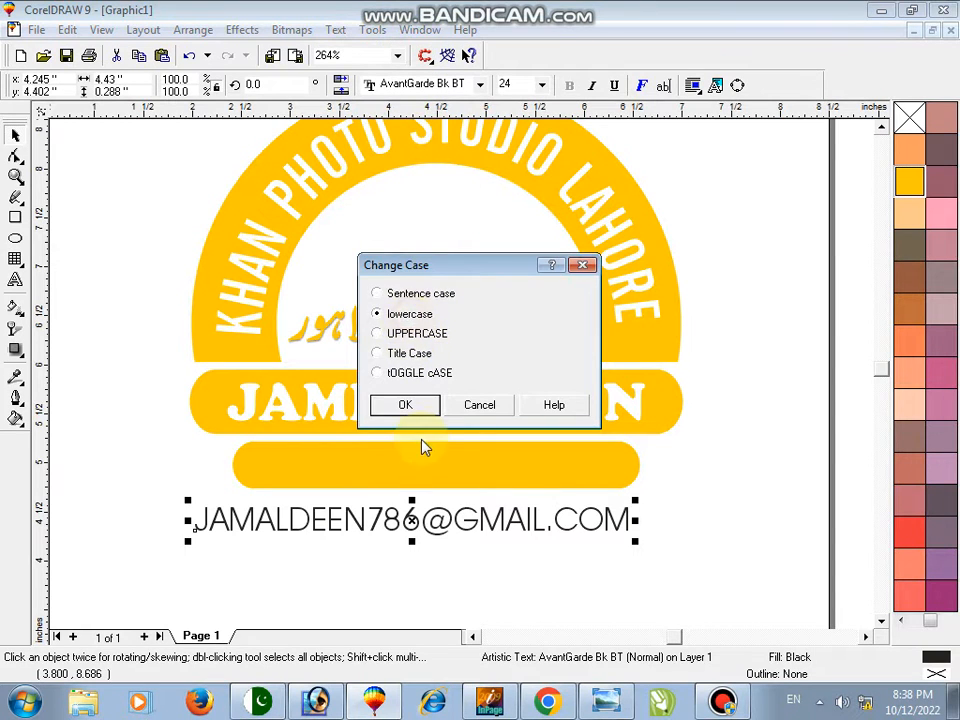
click(424, 405)
Set the e-mail text's font to cafeta and centre it on the lower bar
click(424, 85)
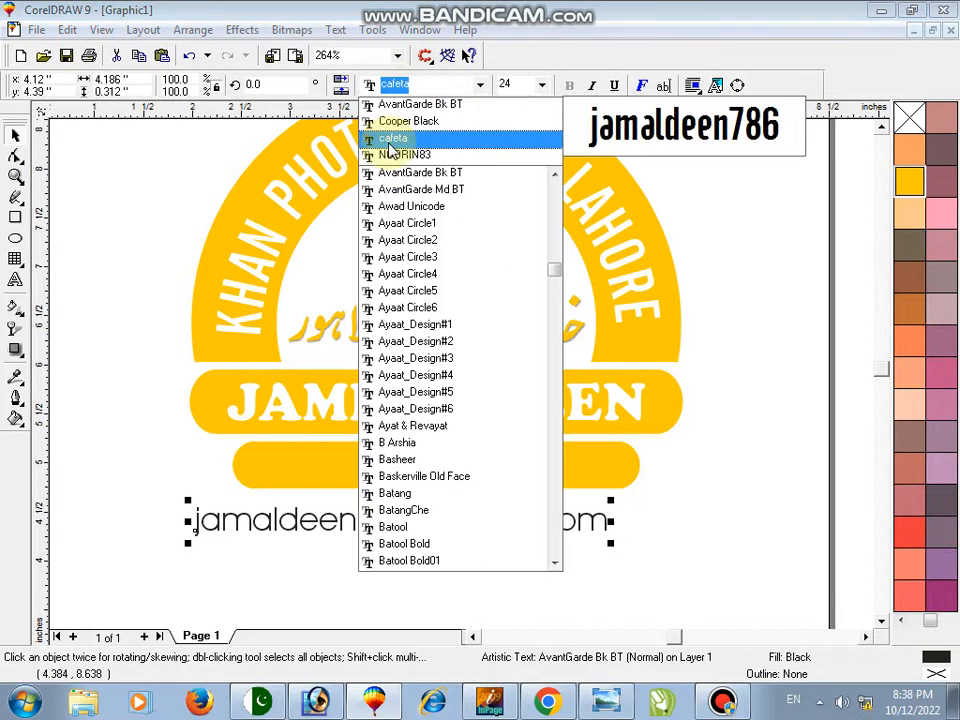
click(390, 140)
shift+click(491, 460)
key(c)
key(e)
click(544, 553)
Change the e-mail text to bold Arial and shrink it to about 20.3 pt
click(514, 468)
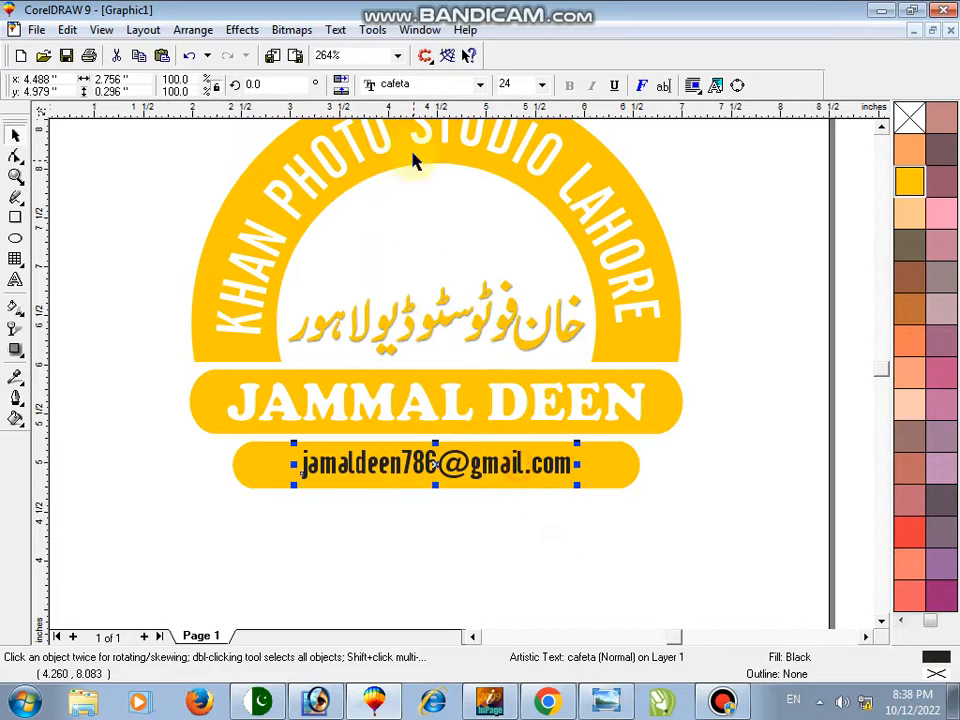
click(409, 87)
text(Arial)
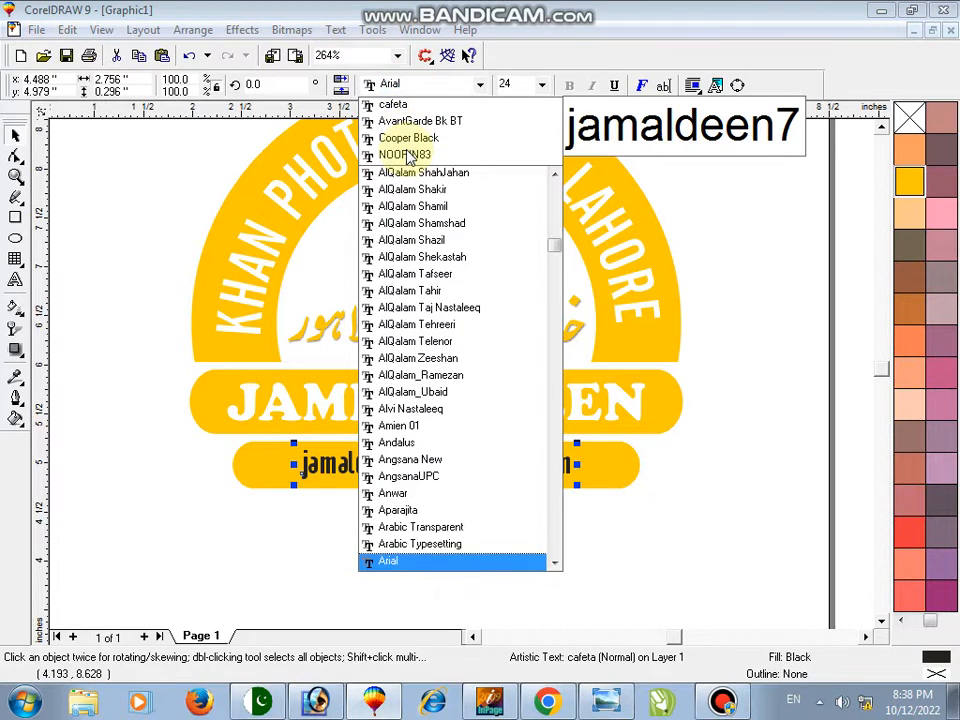
key(Return)
click(569, 85)
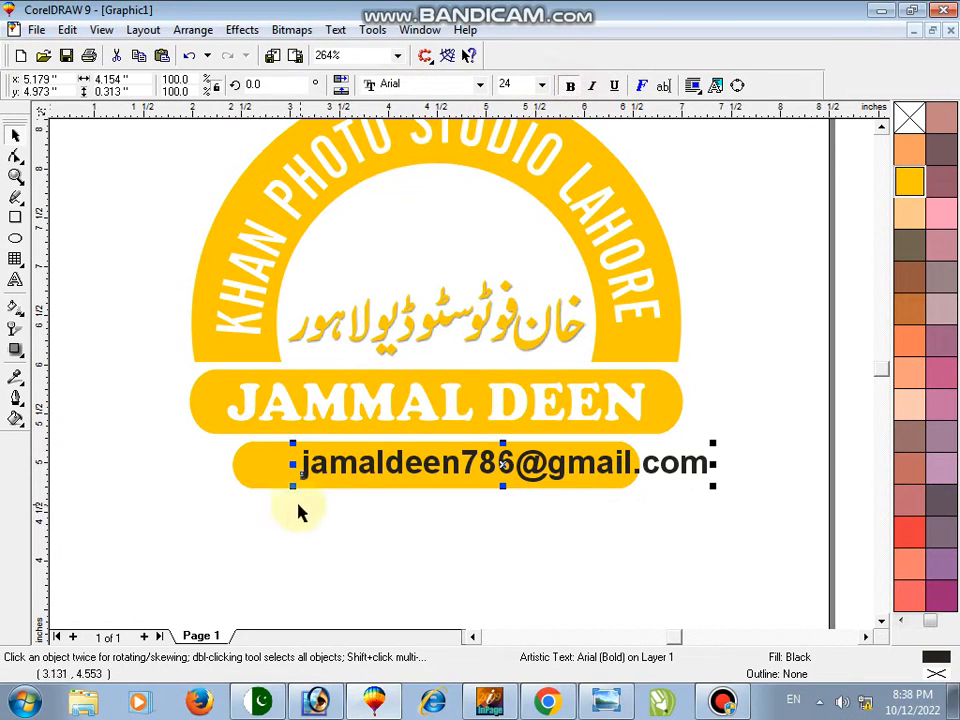
drag(295, 491, 327, 488)
Centre the e-mail text on the lower bar and reduce it to about 19.5 pt
shift+click(286, 482)
key(c)
key(e)
click(509, 538)
click(514, 468)
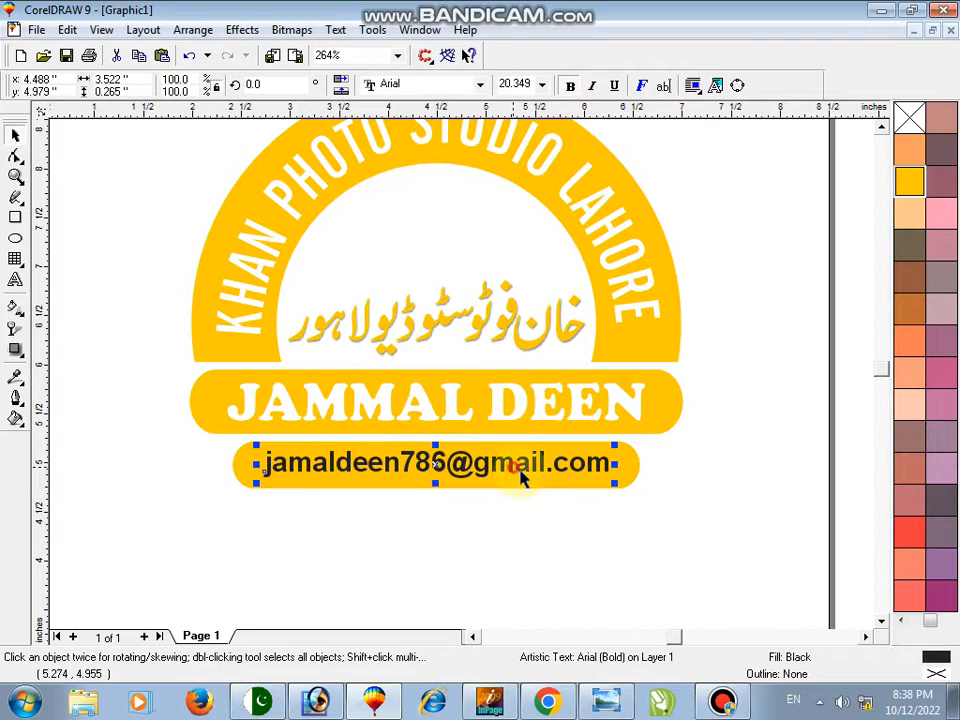
drag(616, 483, 608, 485)
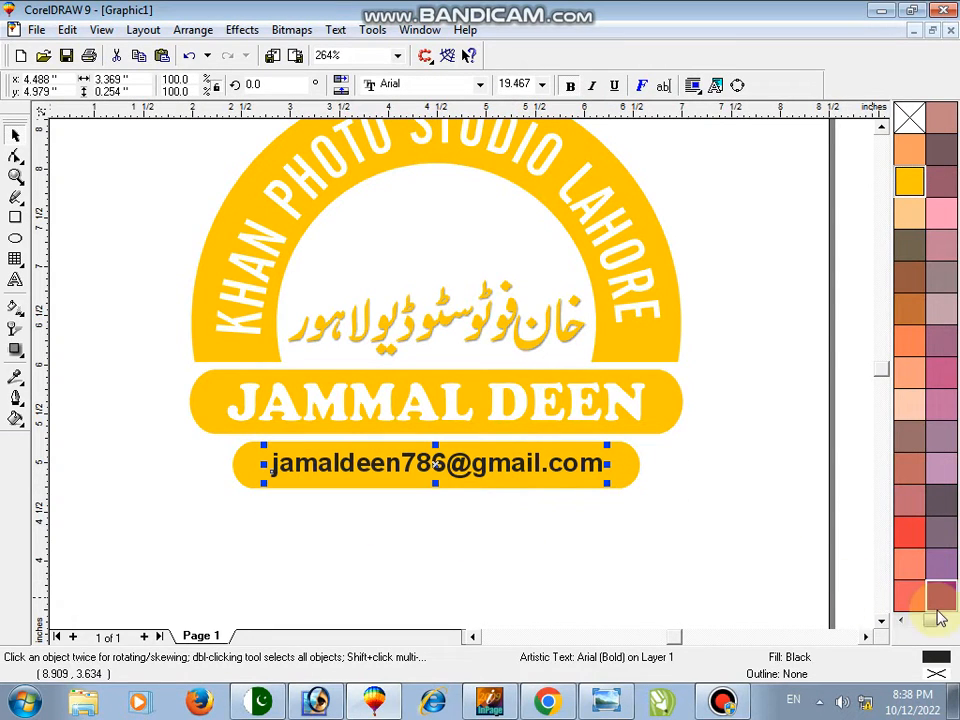
shift+click(634, 476)
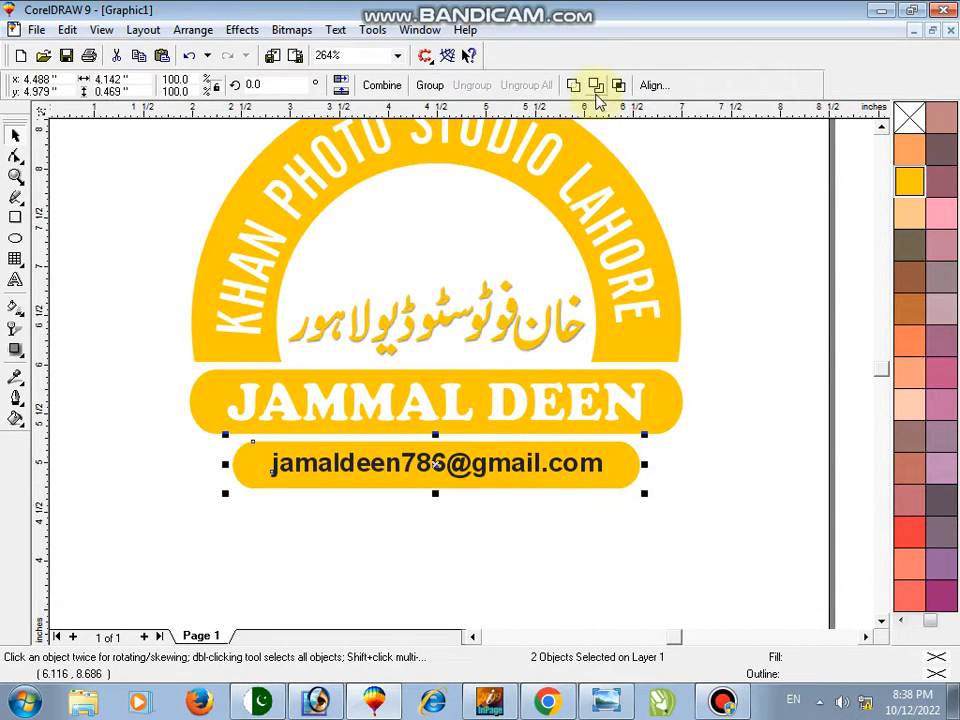
click(683, 200)
drag(598, 464, 594, 488)
key(ctrl+z)
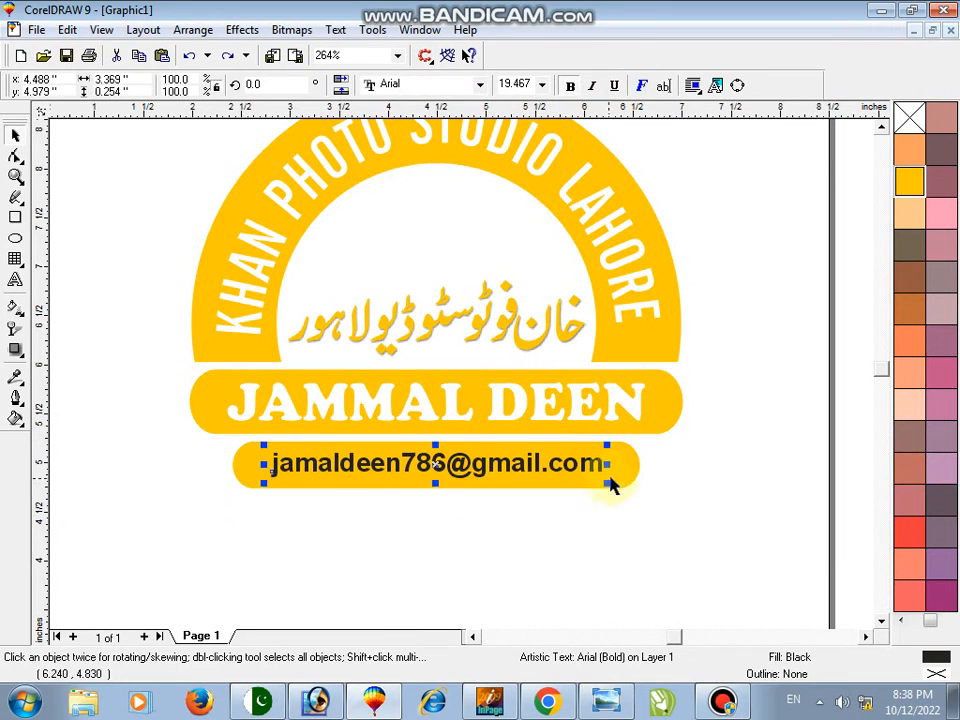
Trim the e-mail lettering out of the lower bar and delete the black text
shift+click(622, 469)
click(595, 85)
click(722, 390)
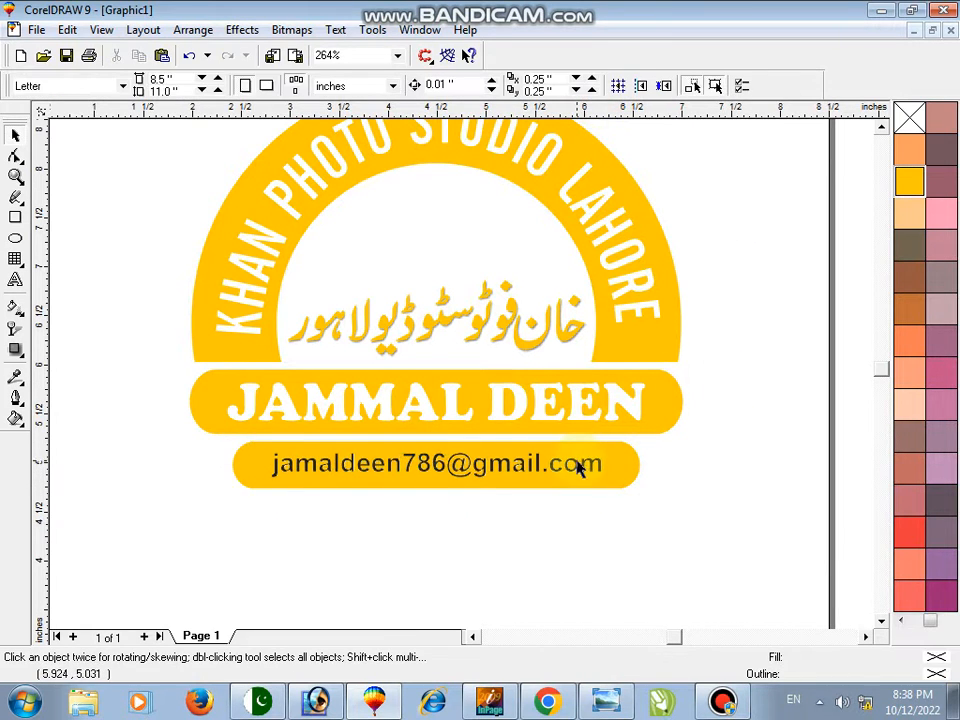
drag(592, 486, 593, 507)
key(ctrl+z)
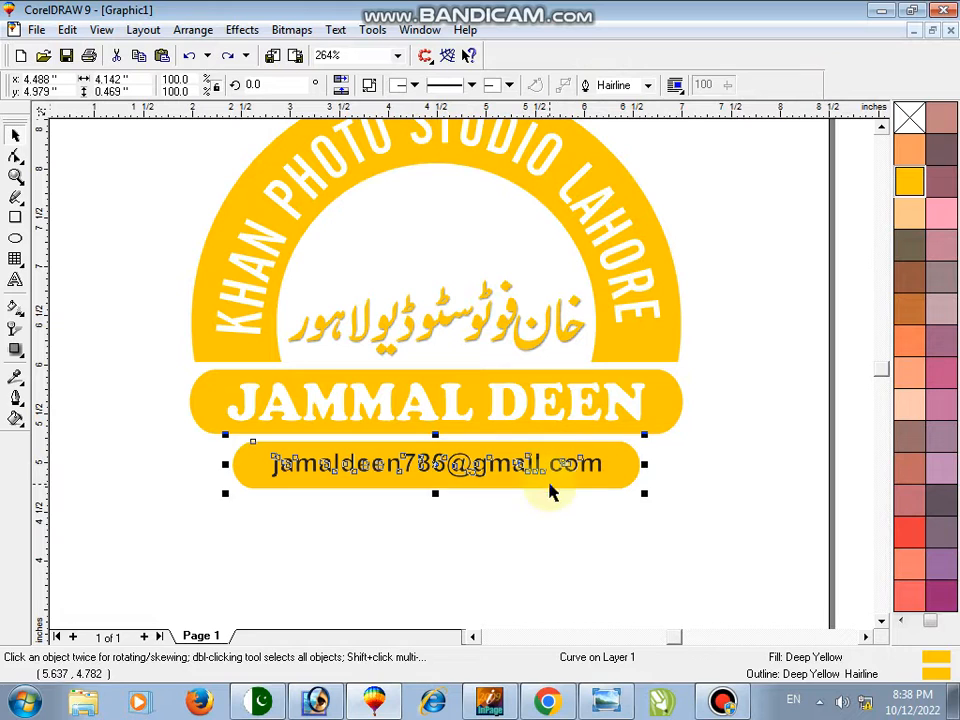
click(541, 478)
click(573, 525)
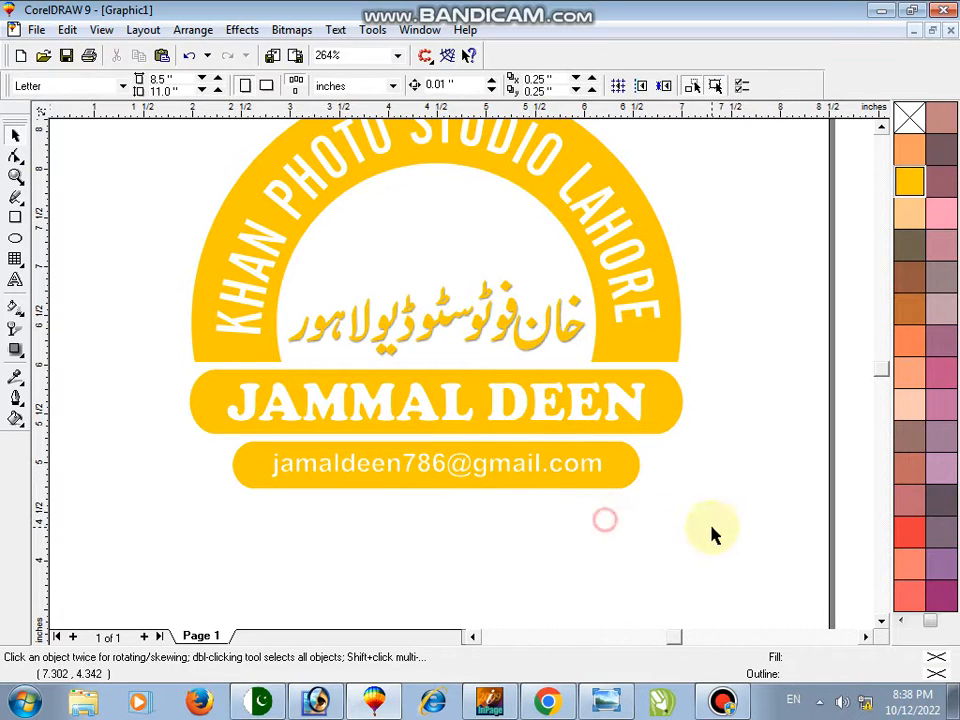
click(263, 455)
shift+click(240, 392)
click(419, 525)
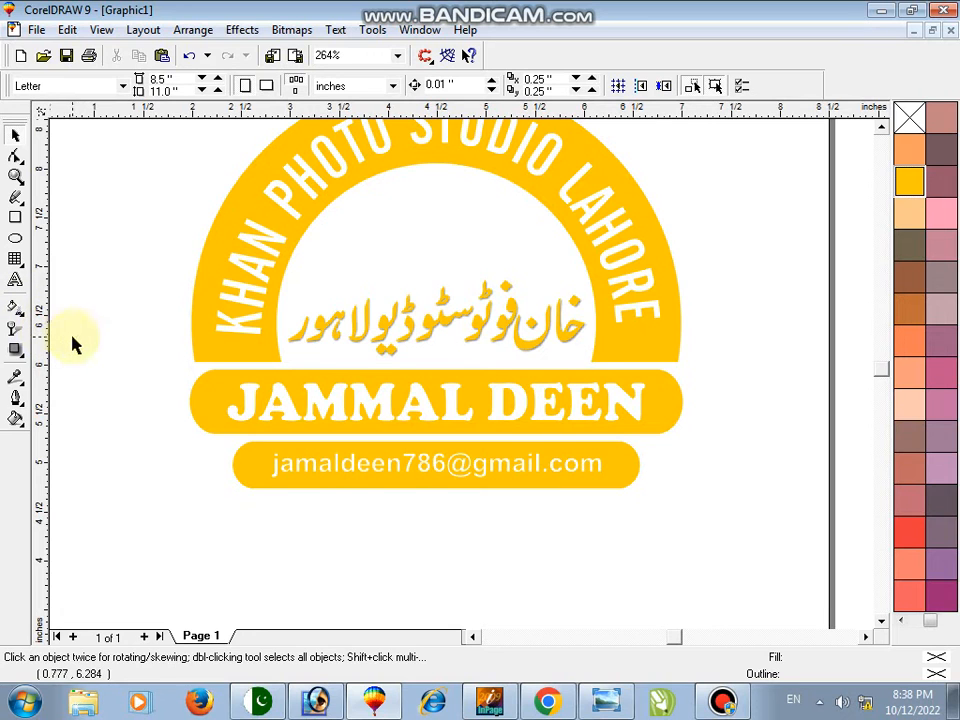
Open the Symbols and Special Characters collection and look through the Webdings, Wingdings 2 and Wingdings 3 symbols
key(ctrl+F11)
click(754, 135)
key(w)
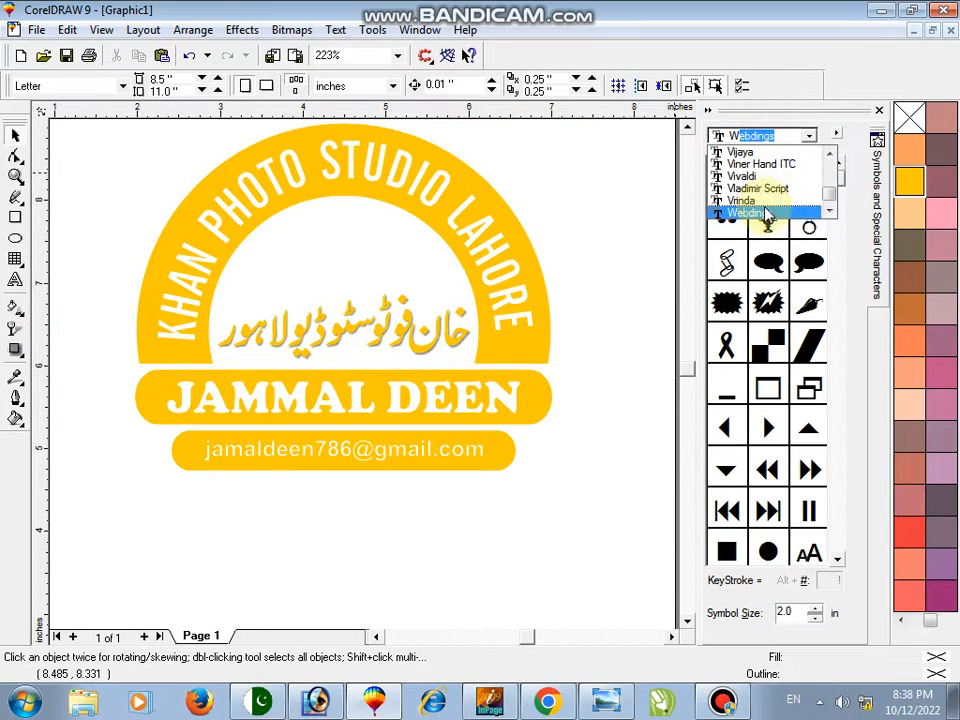
click(765, 210)
drag(840, 183, 840, 315)
click(780, 130)
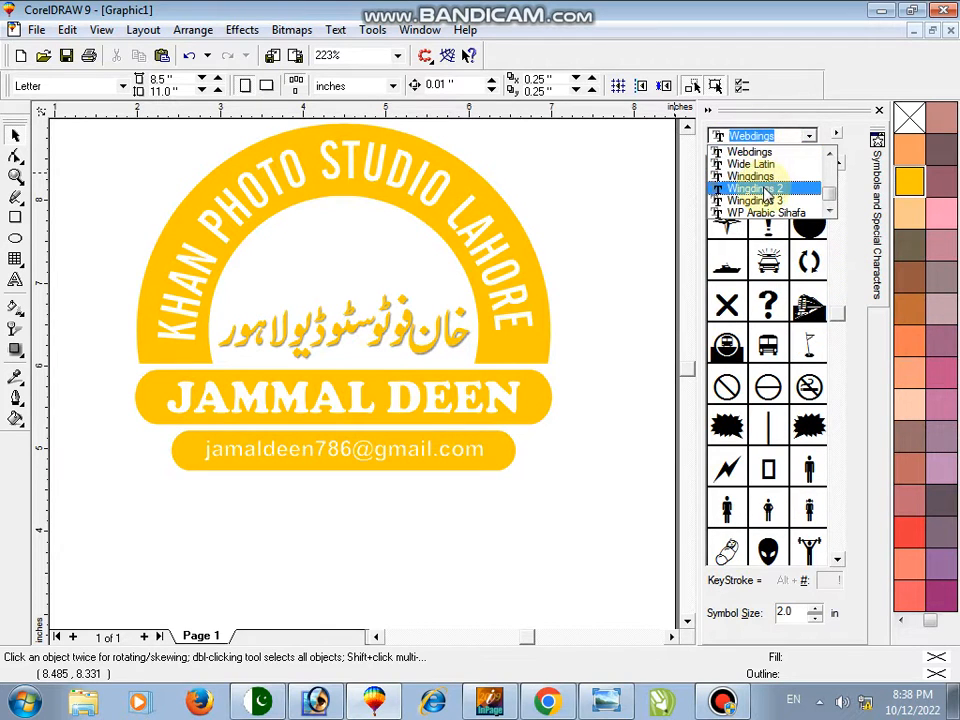
click(760, 184)
drag(836, 165, 840, 257)
click(795, 135)
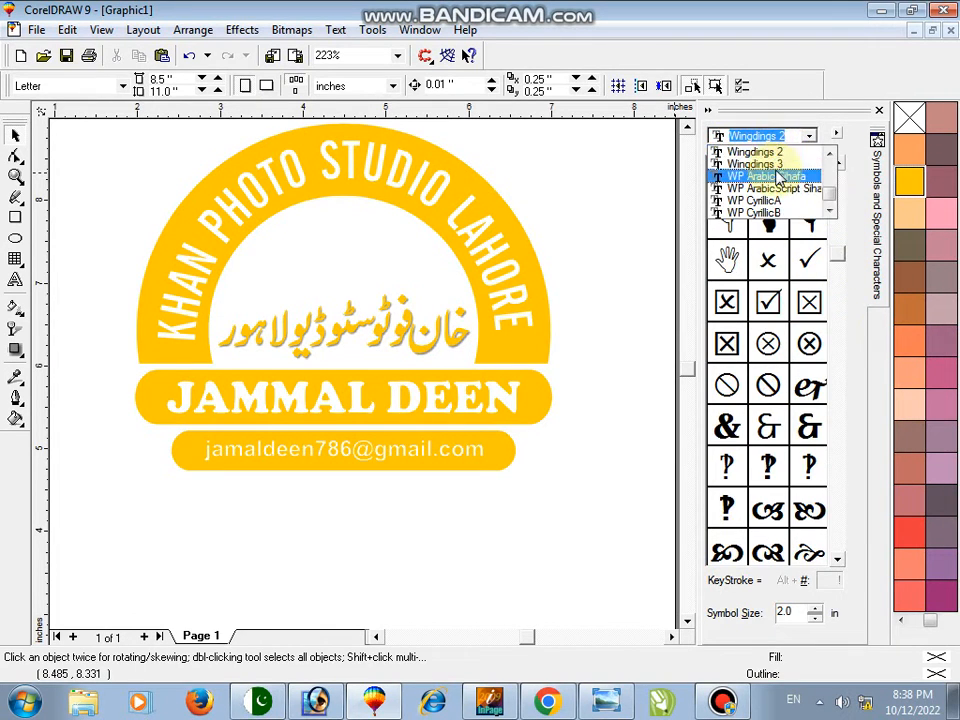
click(755, 158)
mouse_move(833, 177)
mouse_down()
mouse_move(840, 215)
mouse_move(837, 173)
mouse_up()
Choose the Wingdings symbol set and place its crescent-and-star symbol near the end of the lower bar
click(778, 137)
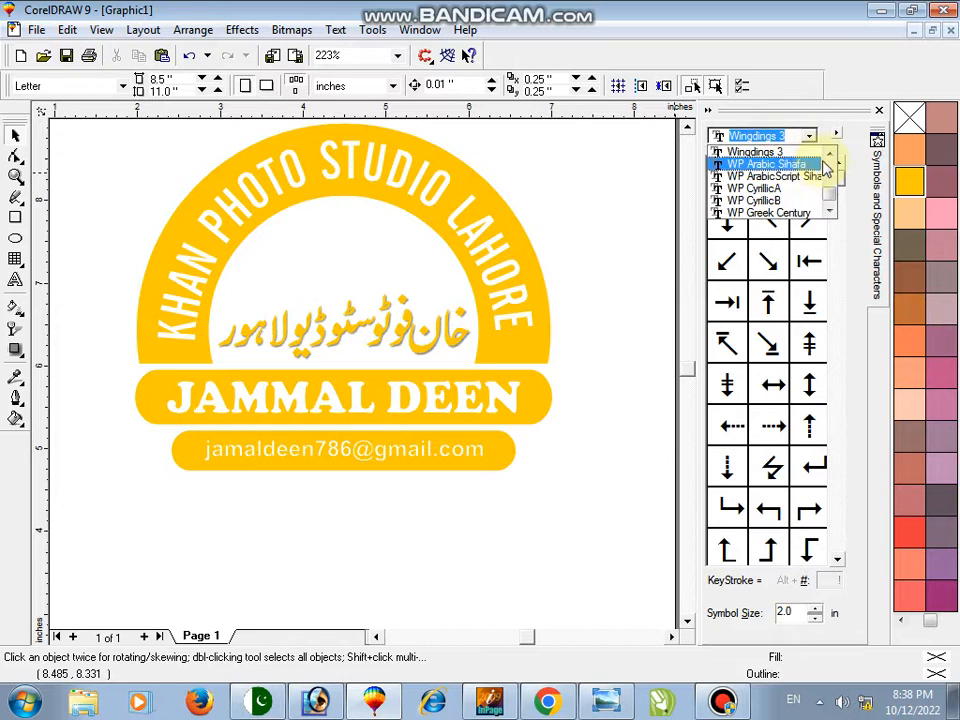
click(829, 155)
click(829, 155)
click(829, 155)
click(829, 155)
click(776, 177)
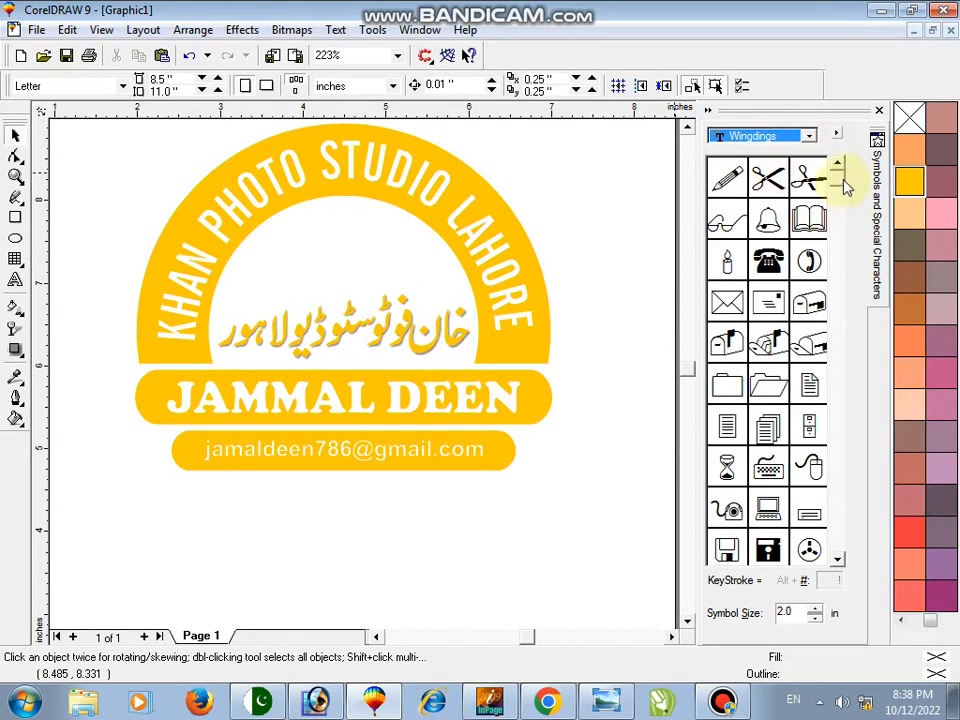
drag(845, 188, 814, 261)
click(727, 466)
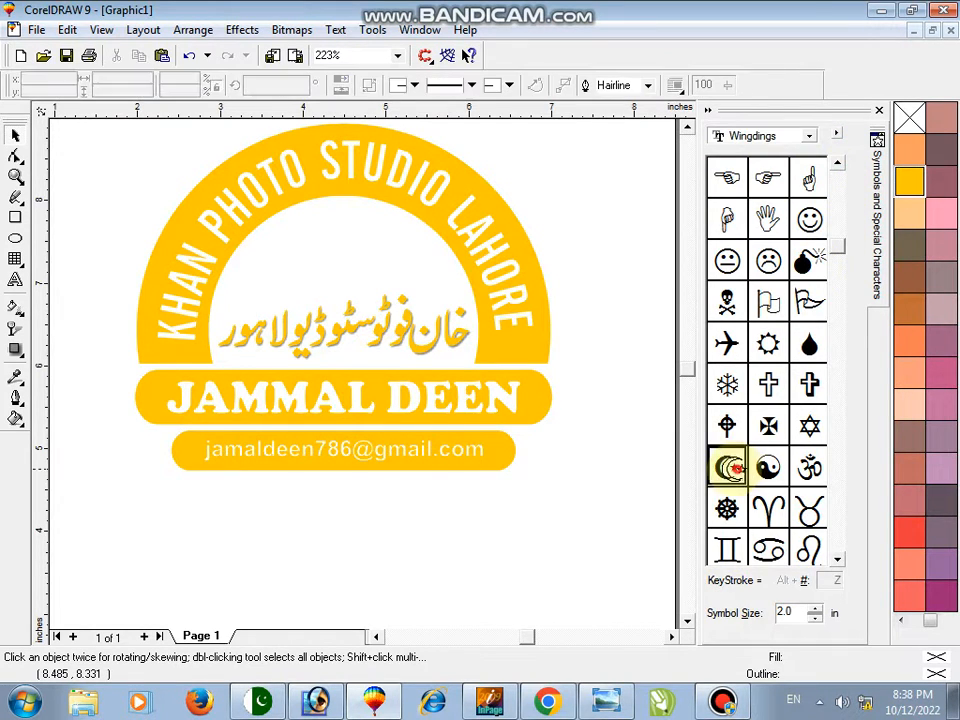
drag(727, 466, 476, 377)
click(877, 112)
Break the crescent-and-star symbol apart and delete the crescent, keeping only the star
key(ctrl+k)
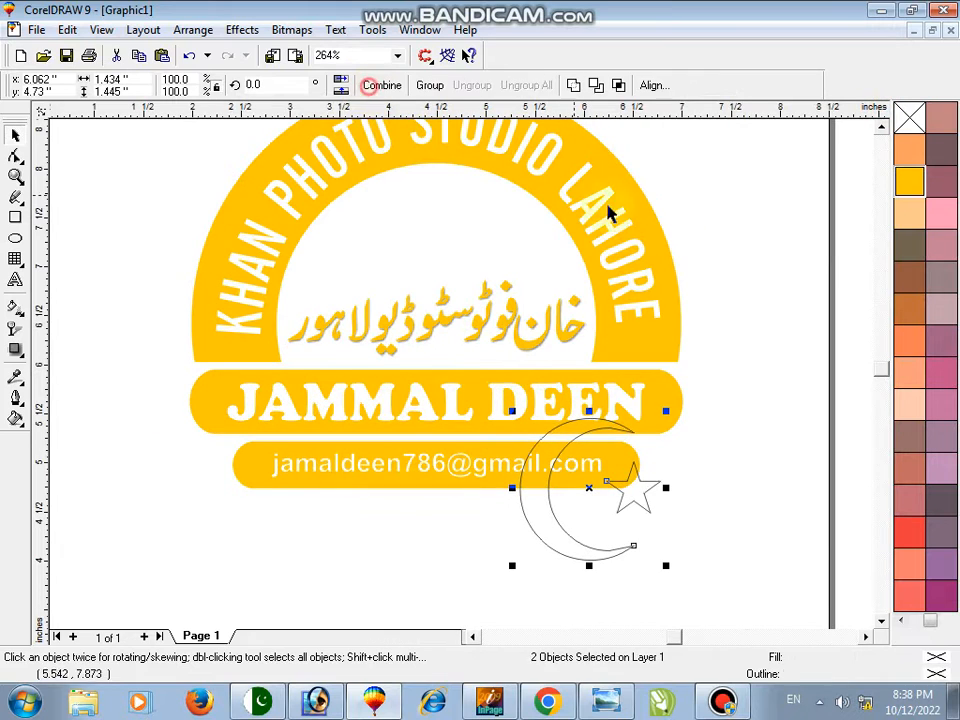
click(716, 246)
double_click(643, 503)
click(531, 521)
key(Delete)
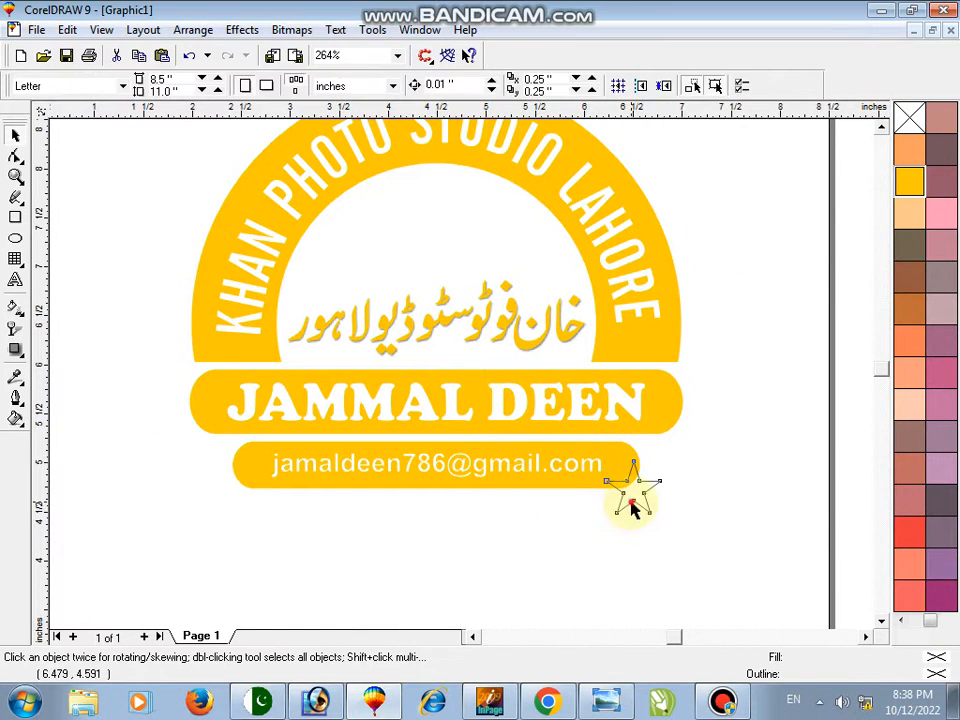
Move the star below the lower bar at about 0.47 inches wide and copy it into a row of five
drag(632, 500, 624, 549)
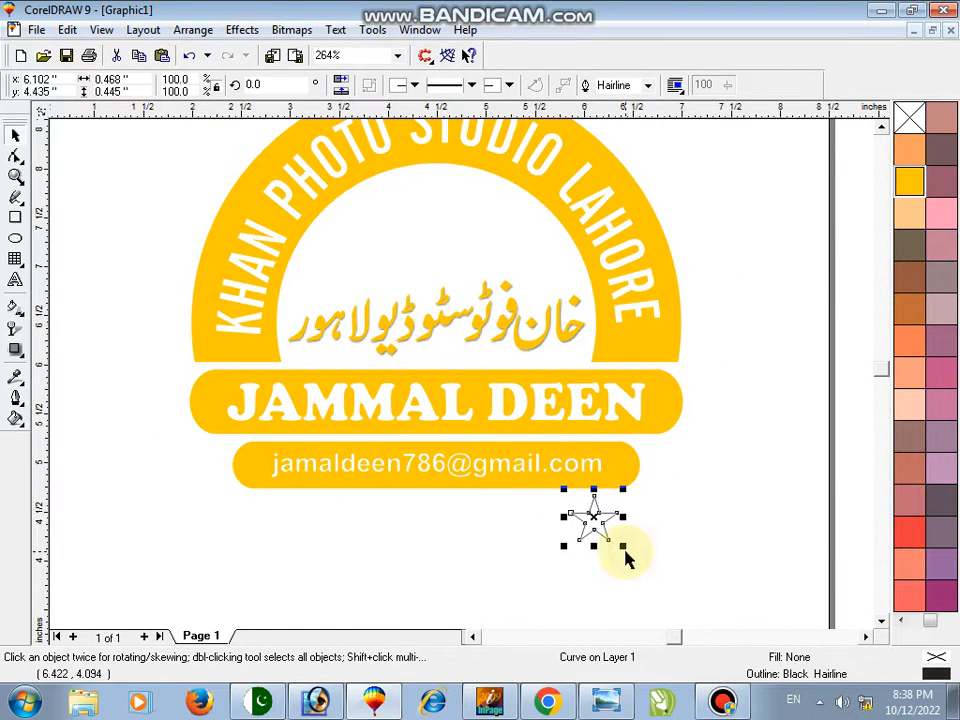
click(14, 180)
drag(176, 396, 643, 628)
key(space)
drag(778, 400, 447, 414)
drag(448, 414, 328, 407)
click(411, 482)
key(F3)
Group the five stars, rotate the group slightly clockwise and centre it under the e-mail bar
drag(705, 580, 236, 471)
key(ctrl+g)
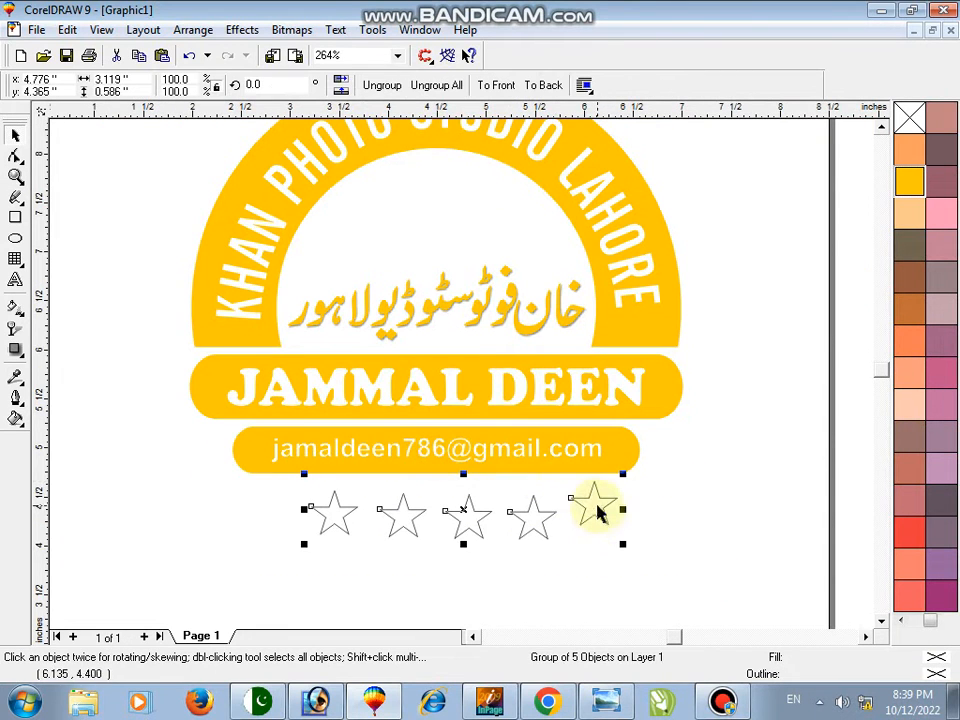
drag(625, 478, 621, 491)
shift+click(617, 463)
key(c)
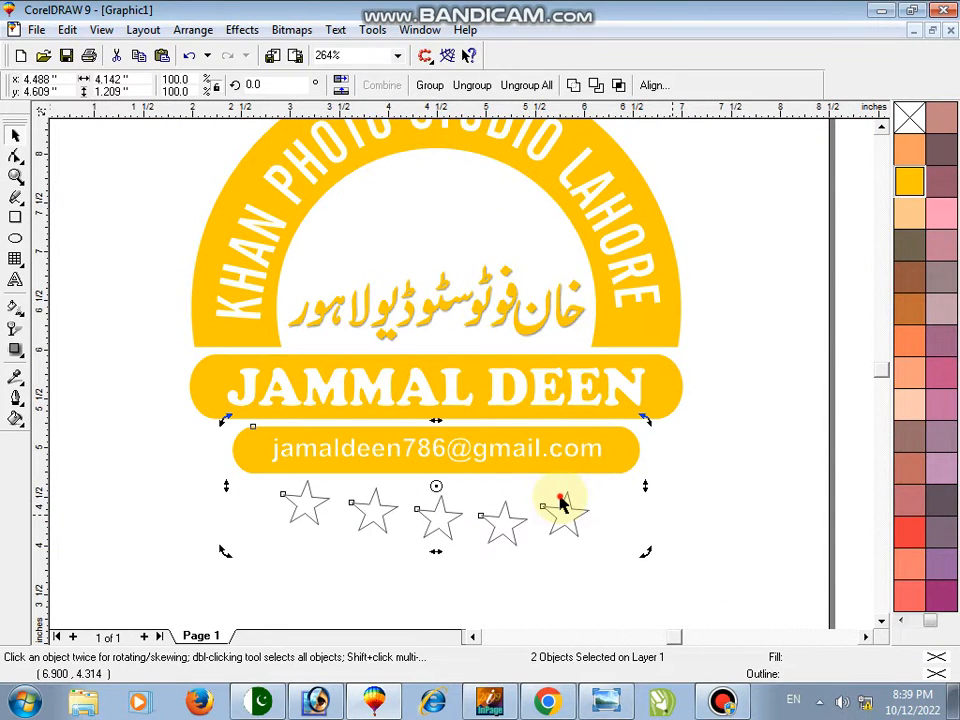
Rotate the group of five stars slightly further clockwise and fill it with yellow without an outline
click(565, 508)
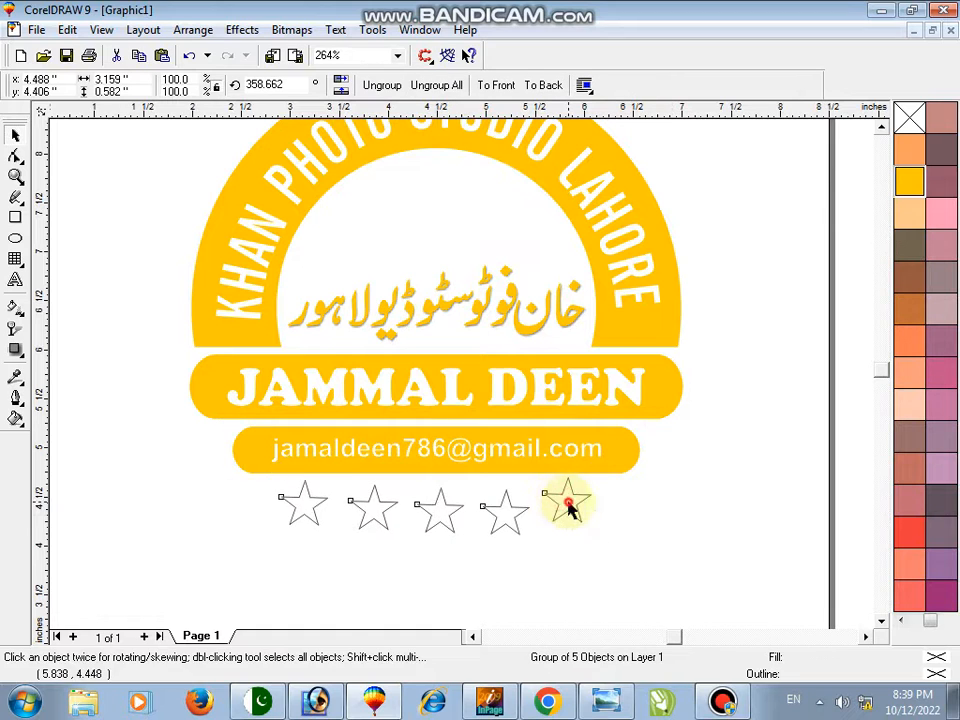
drag(599, 473, 600, 541)
click(679, 514)
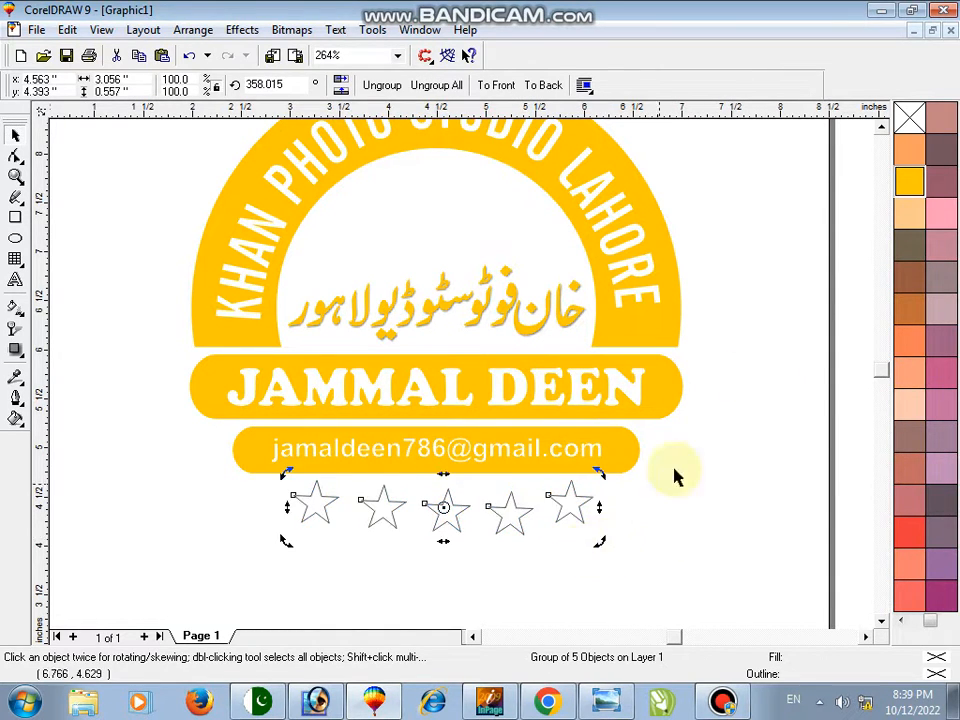
click(910, 183)
Add a black drop shadow to the stars with feathering 2, offset about 0.013 and -0.02 inches
click(15, 349)
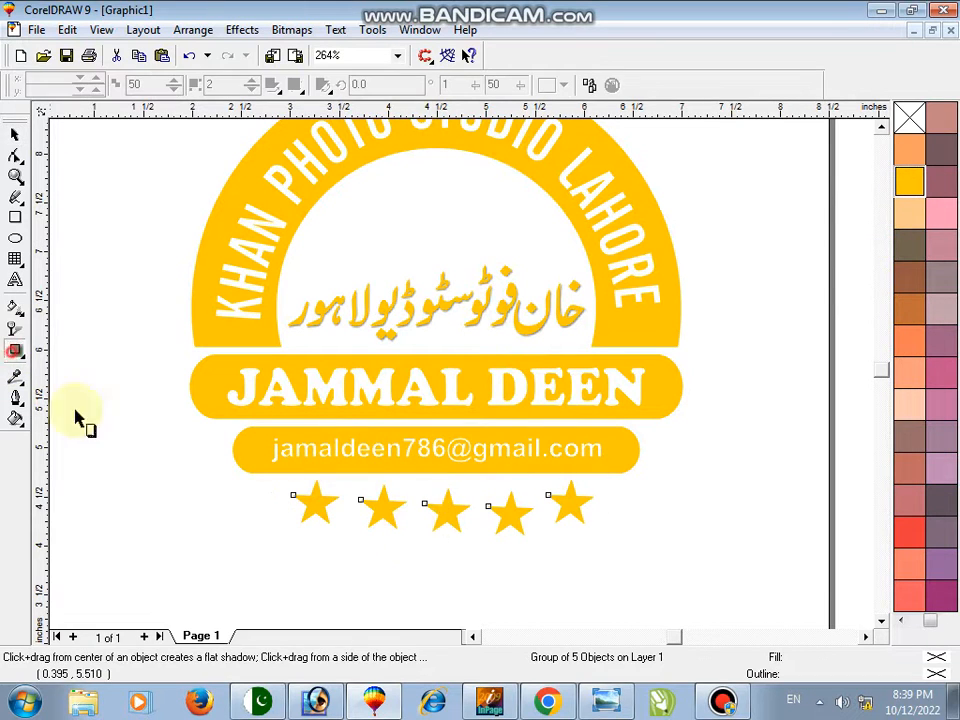
drag(450, 519, 468, 542)
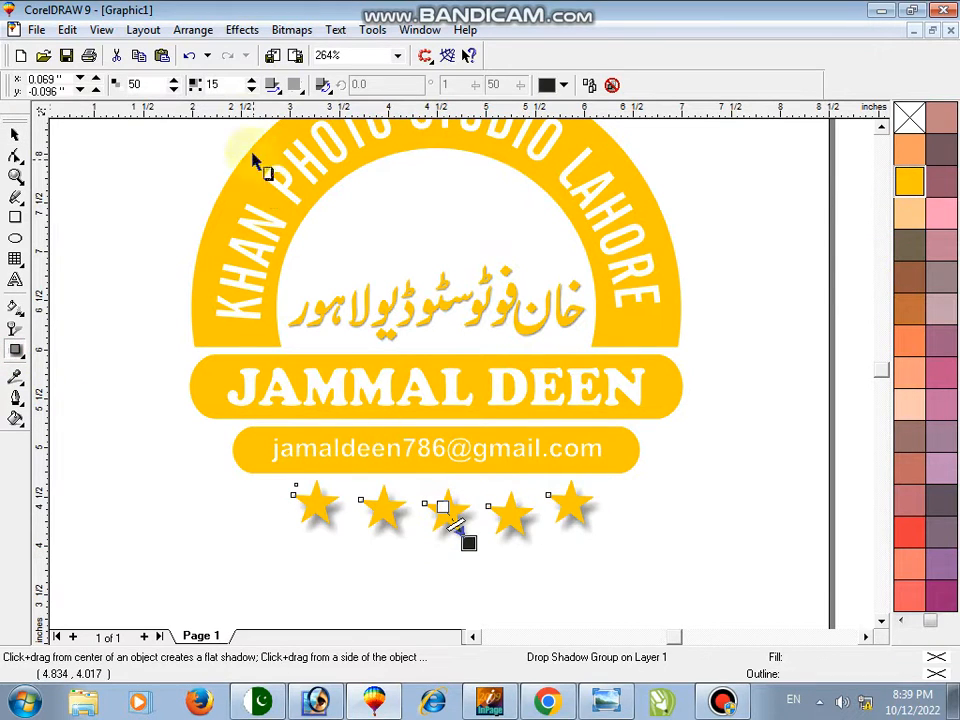
text(2)
key(Return)
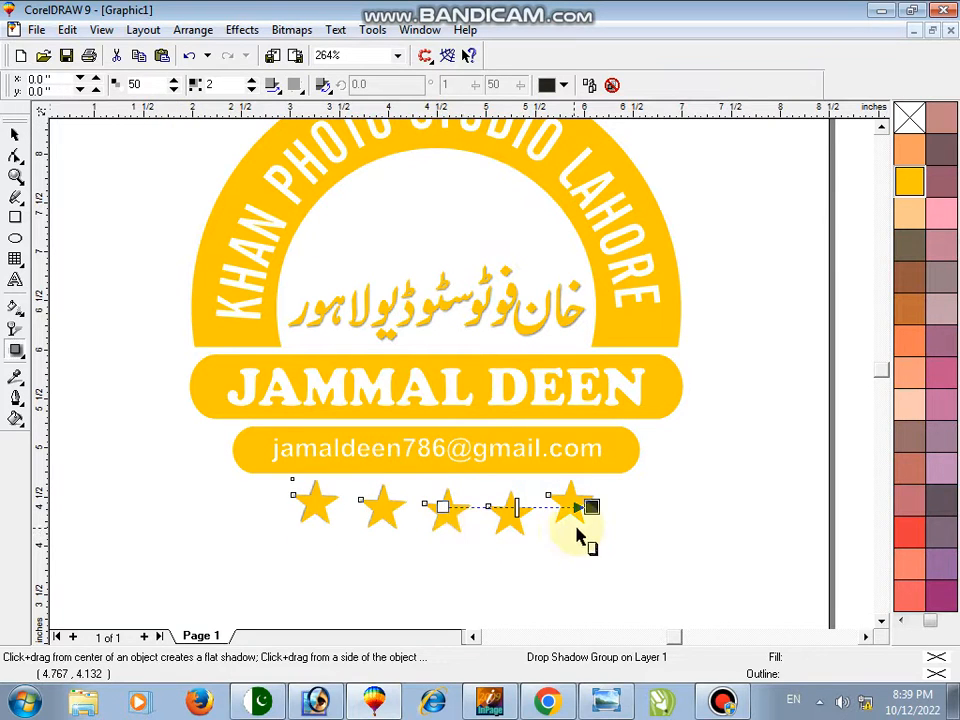
key(ctrl+z)
mouse_move(470, 545)
mouse_down()
mouse_move(456, 542)
mouse_move(461, 534)
mouse_move(467, 542)
mouse_move(462, 535)
mouse_up()
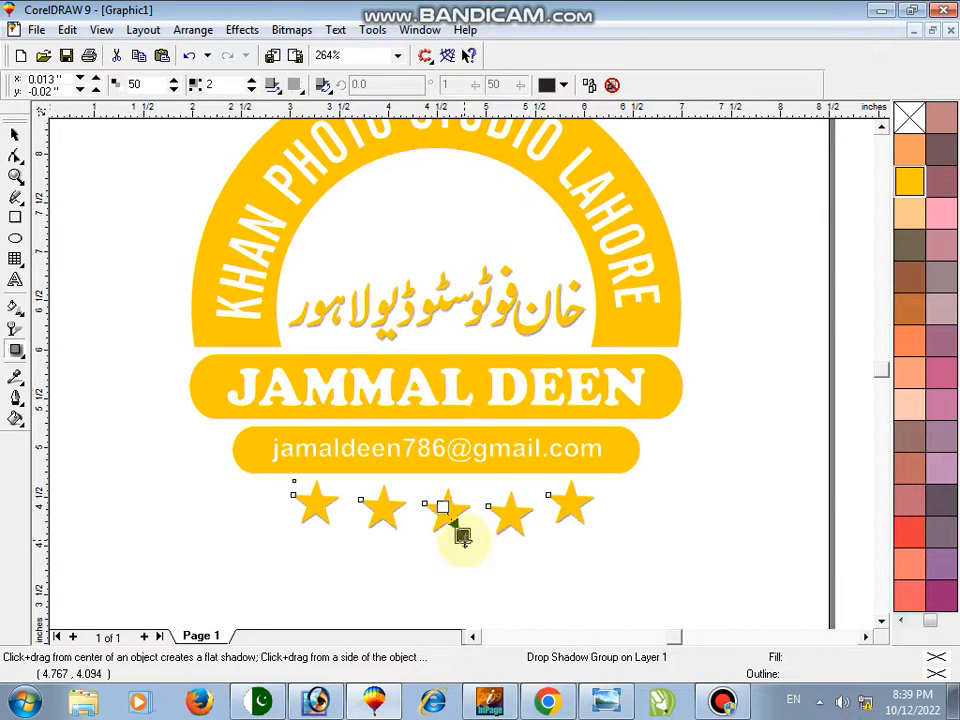
Centre the shadowed star group horizontally under the e-mail bar
key(space)
shift+click(495, 467)
key(c)
click(676, 510)
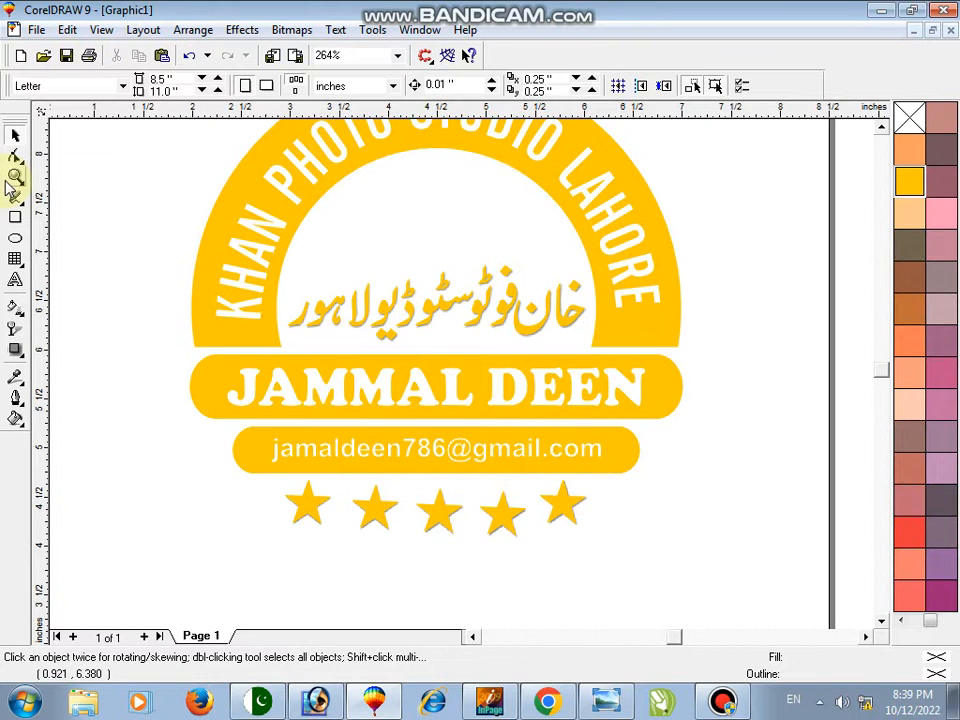
Bring the Canon camera image from outside the program onto the logo page
click(11, 179)
right_click(236, 194)
key(space)
click(704, 231)
click(883, 9)
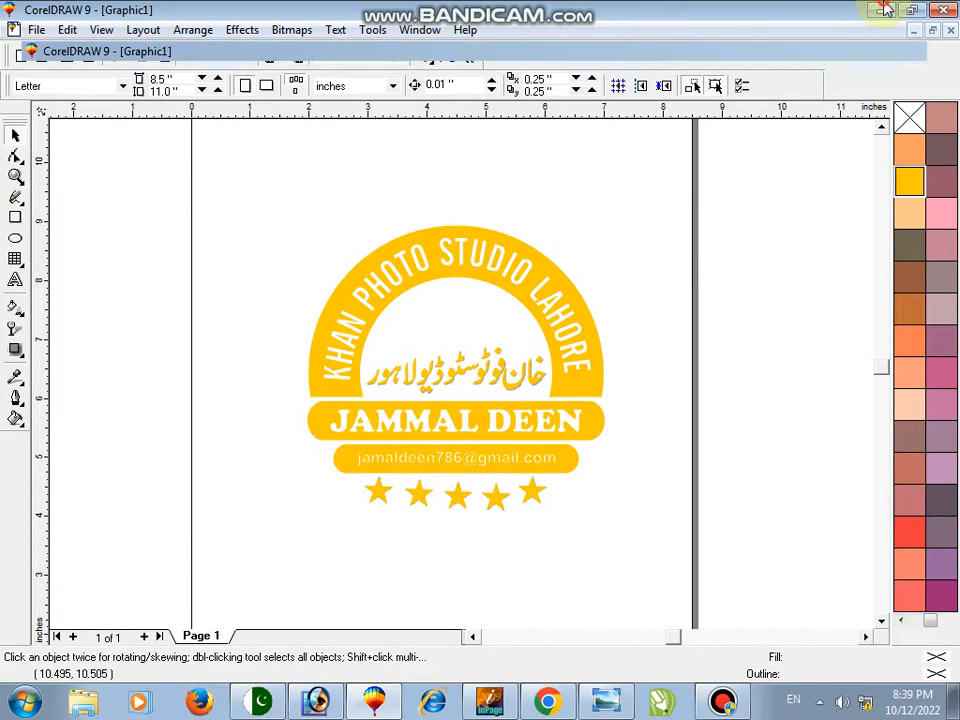
click(883, 9)
drag(181, 128, 429, 468)
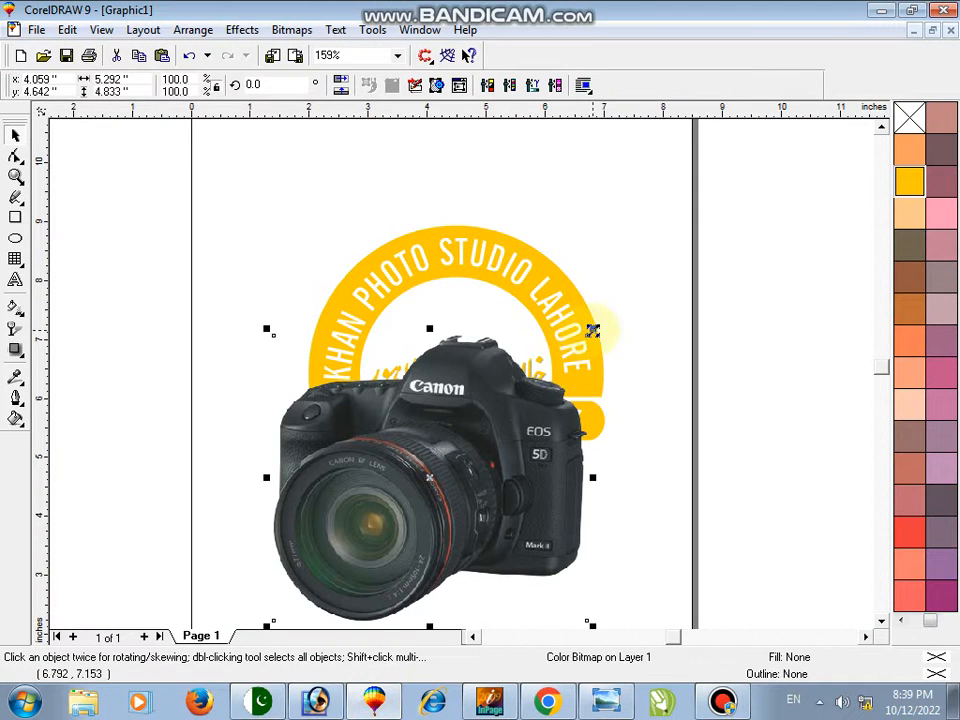
Shrink the camera image to about 0.985 by 0.9 inches and centre it under the arch, above the Urdu text
drag(593, 331, 459, 436)
drag(432, 489, 451, 326)
shift+click(456, 251)
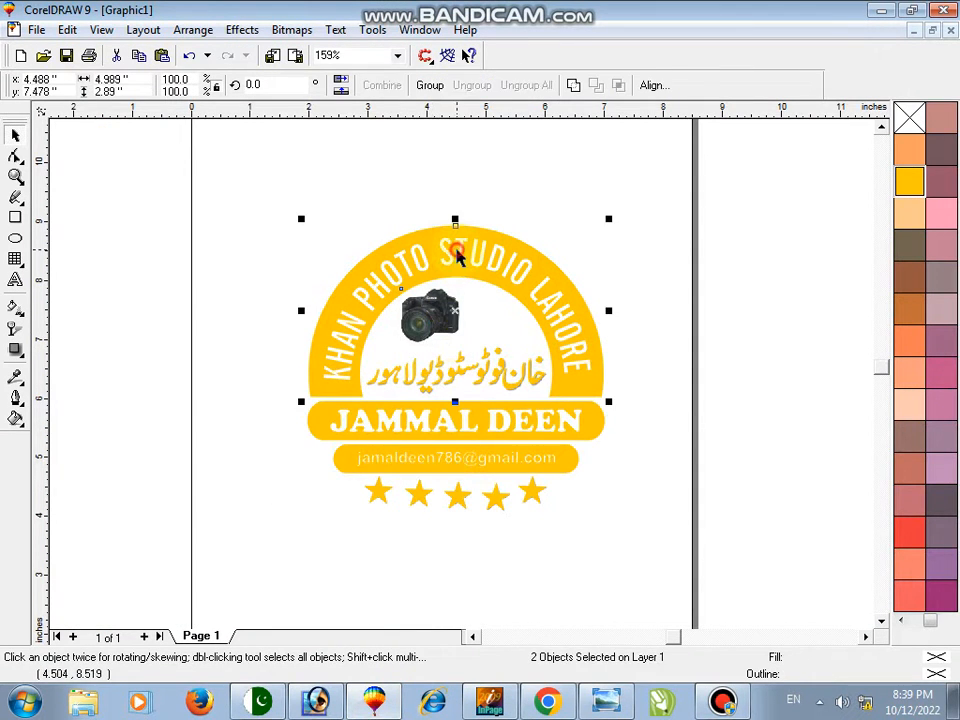
key(c)
click(651, 302)
Enlarge the camera image to about 1.07 by 0.98 inches and group all the logo elements
click(16, 178)
drag(291, 246, 603, 472)
key(space)
click(488, 305)
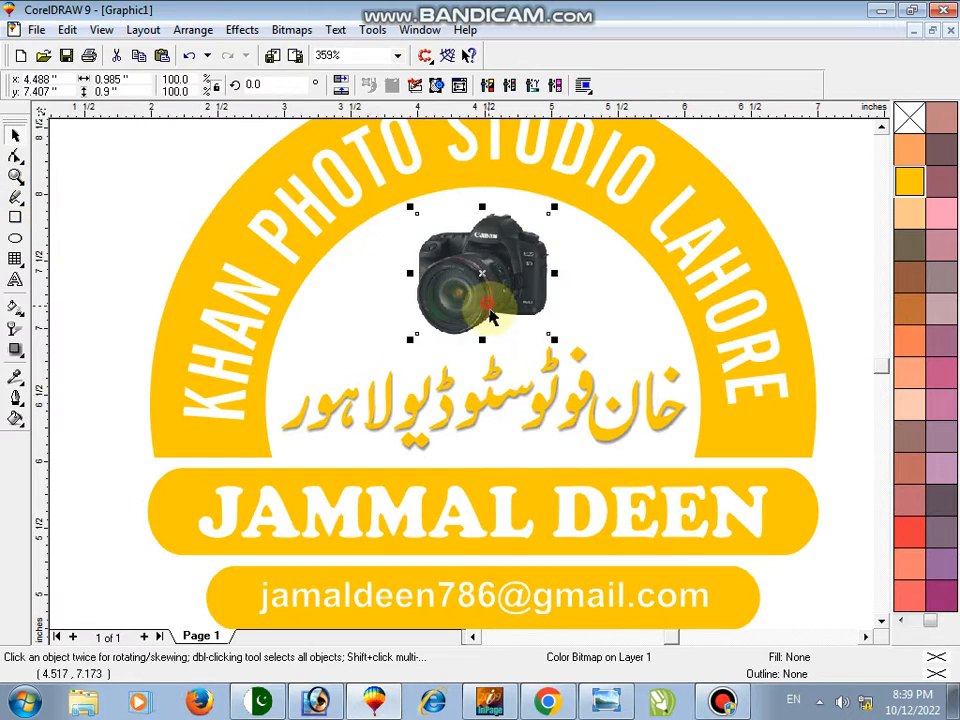
mouse_move(555, 339)
mouse_down()
mouse_move(573, 367)
mouse_move(560, 342)
mouse_up()
drag(470, 294, 469, 291)
key(F3)
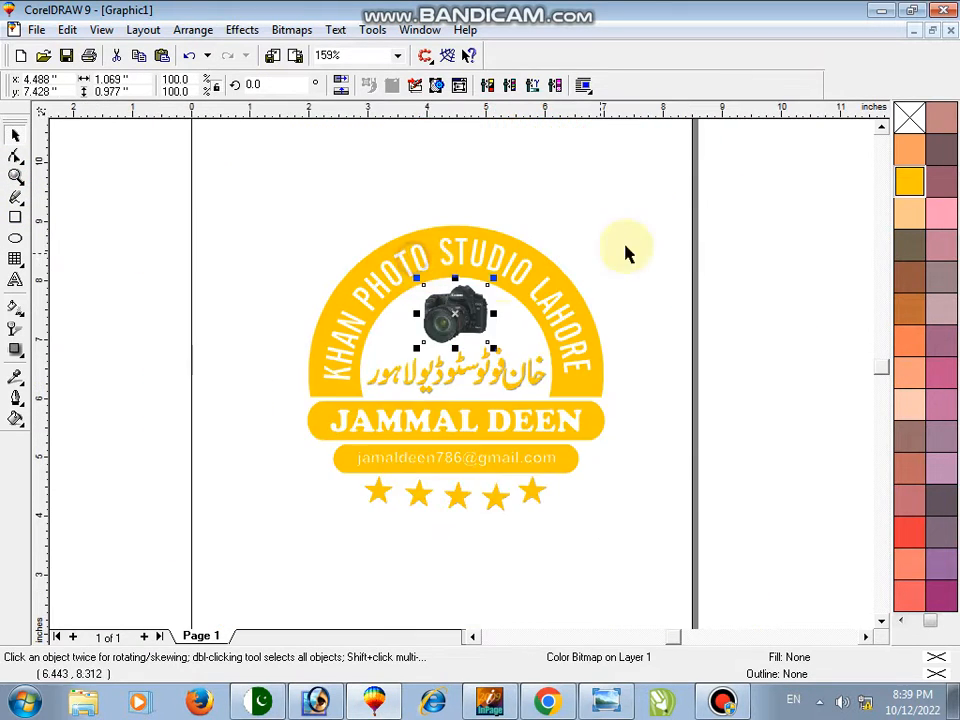
drag(696, 150, 236, 454)
click(223, 309)
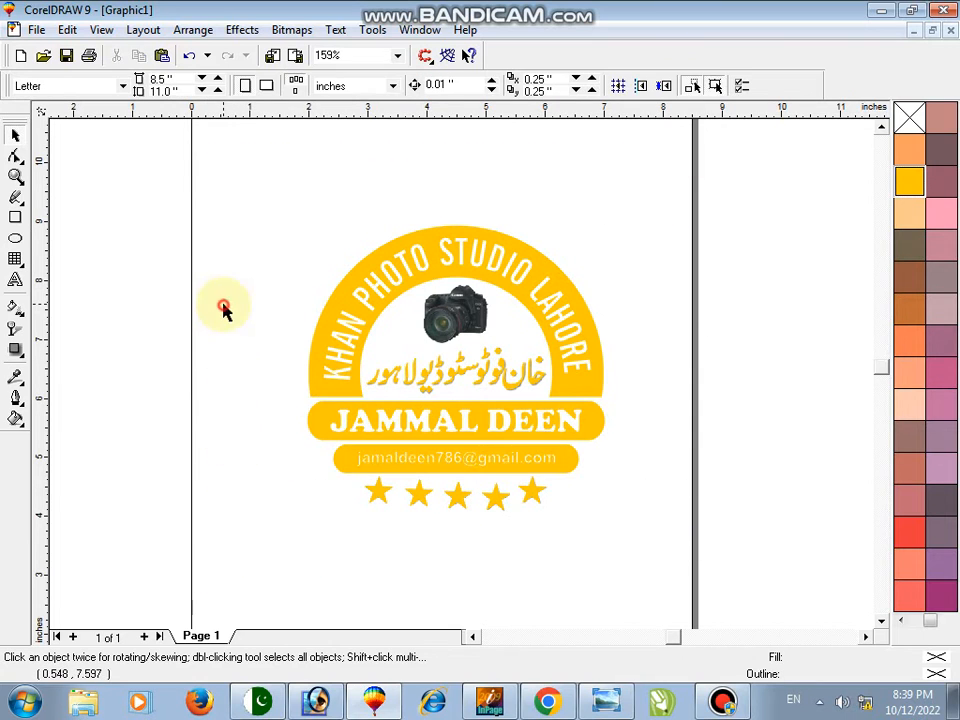
Draw a square of about 5.37 inches around the logo, colour its fill and outline orange, and send it to the back
click(16, 218)
drag(302, 210, 619, 527)
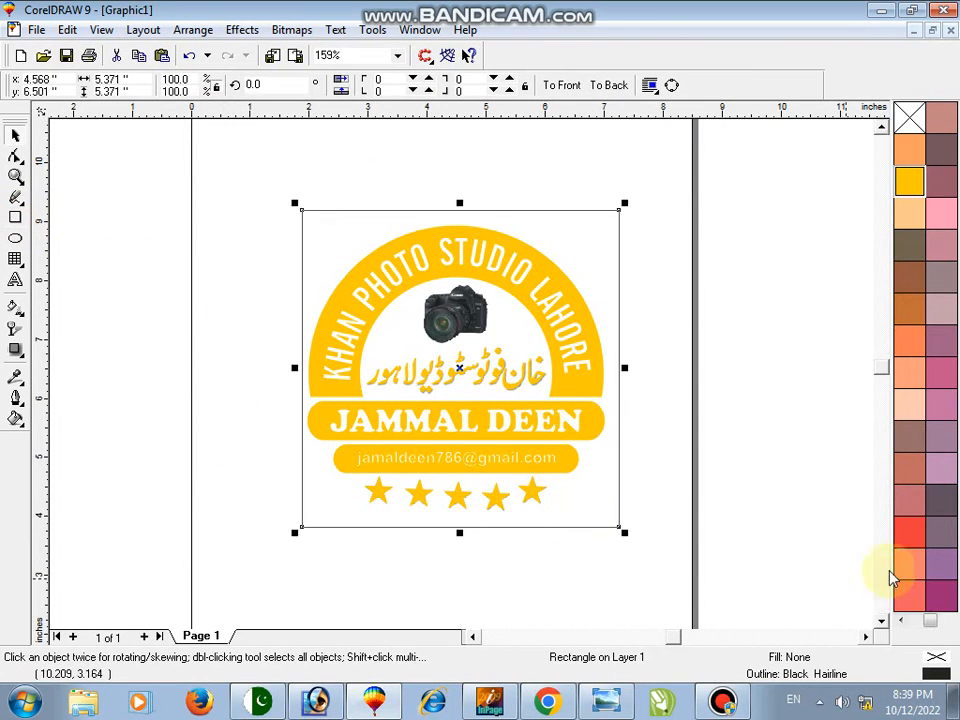
drag(933, 621, 915, 623)
click(941, 212)
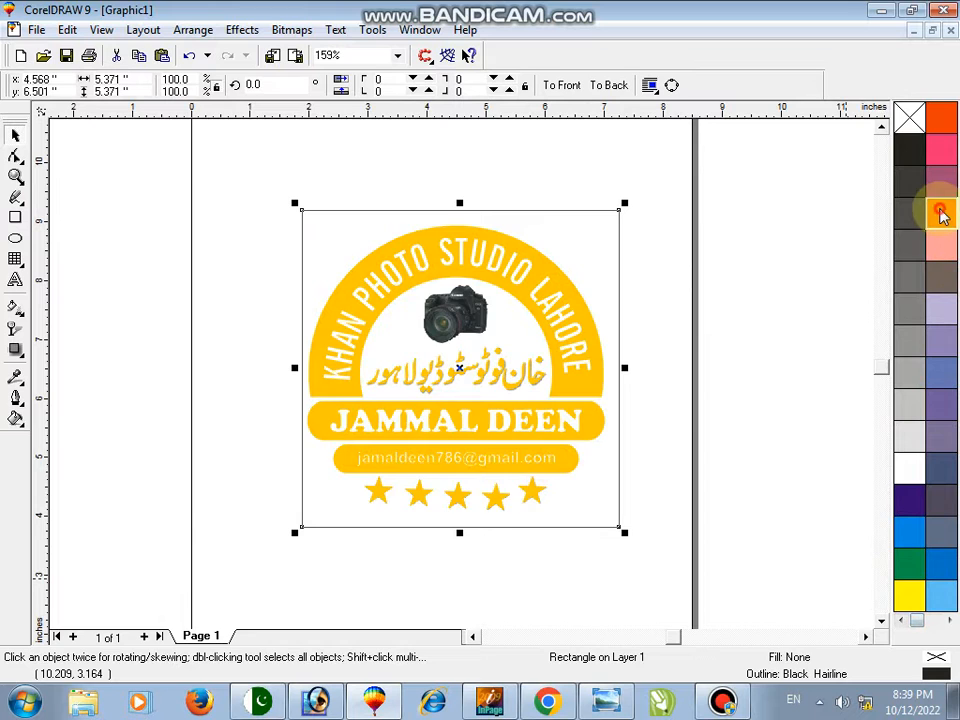
right_click(941, 213)
key(shift+Page_Down)
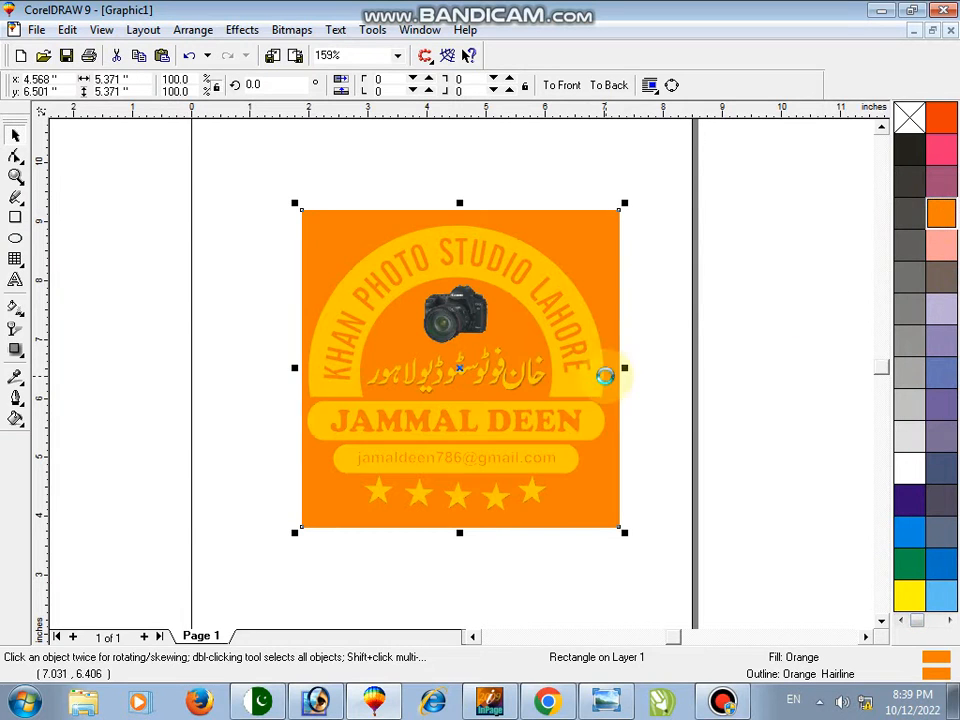
Widen the orange background rectangle evenly on both sides to about 5.51 inches
click(16, 177)
click(455, 395)
key(space)
drag(689, 352, 697, 350)
Fill the background rectangle with brown C27 M82 Y99 K0 and widen it evenly to about 5.66 inches
double_click(936, 662)
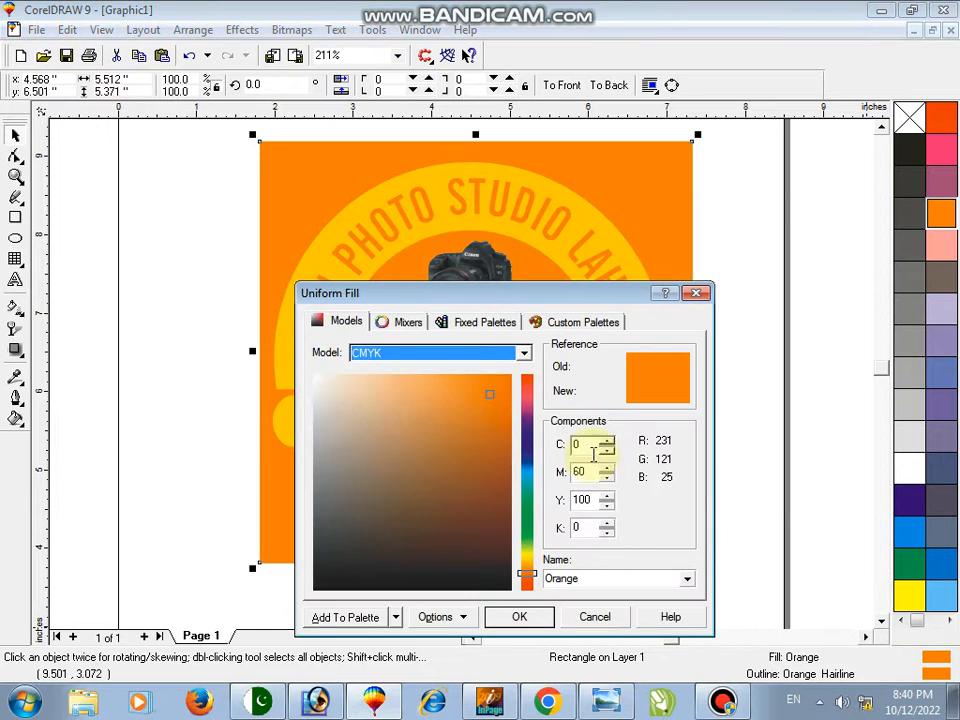
mouse_move(497, 401)
mouse_down()
mouse_move(510, 431)
mouse_move(505, 455)
mouse_up()
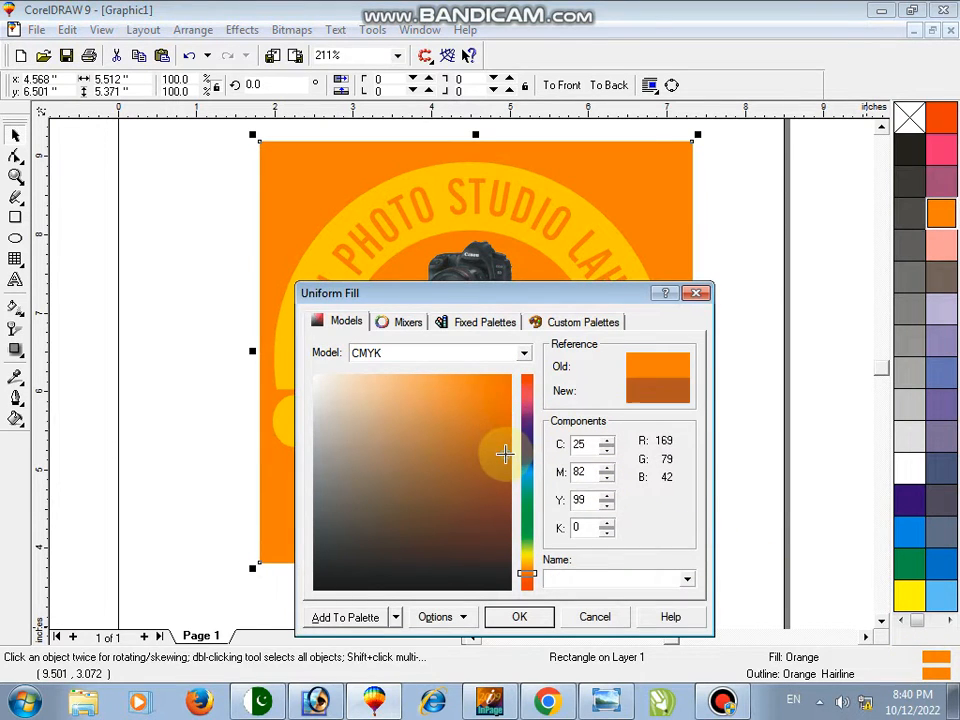
click(520, 617)
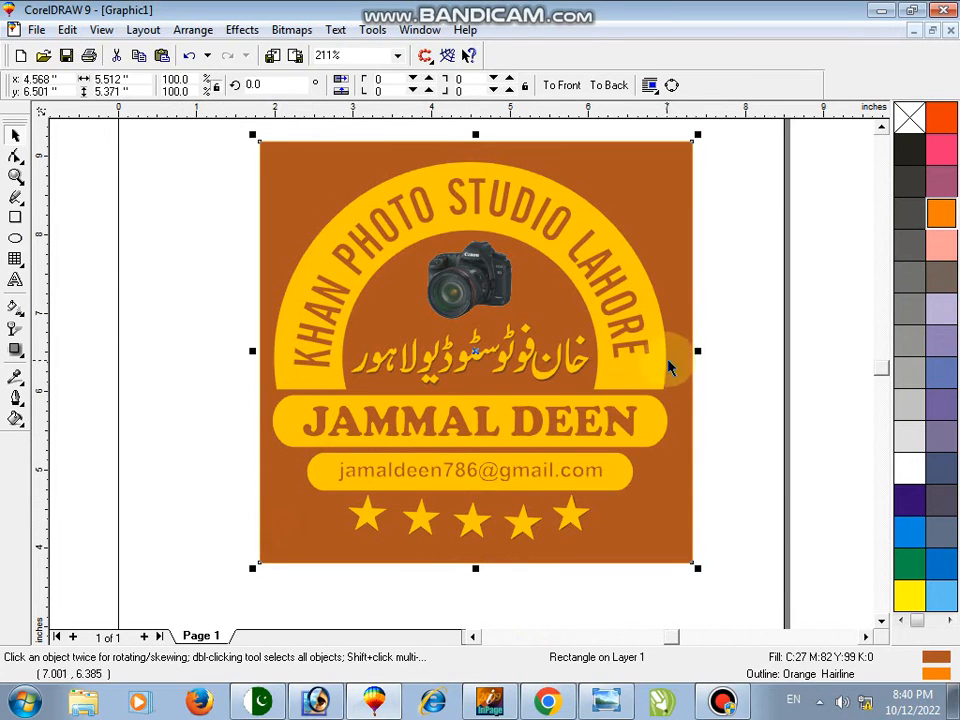
drag(700, 353, 705, 353)
Apply a vertical linear fountain fill to the background, running from brown at its base to orange at its top
click(16, 309)
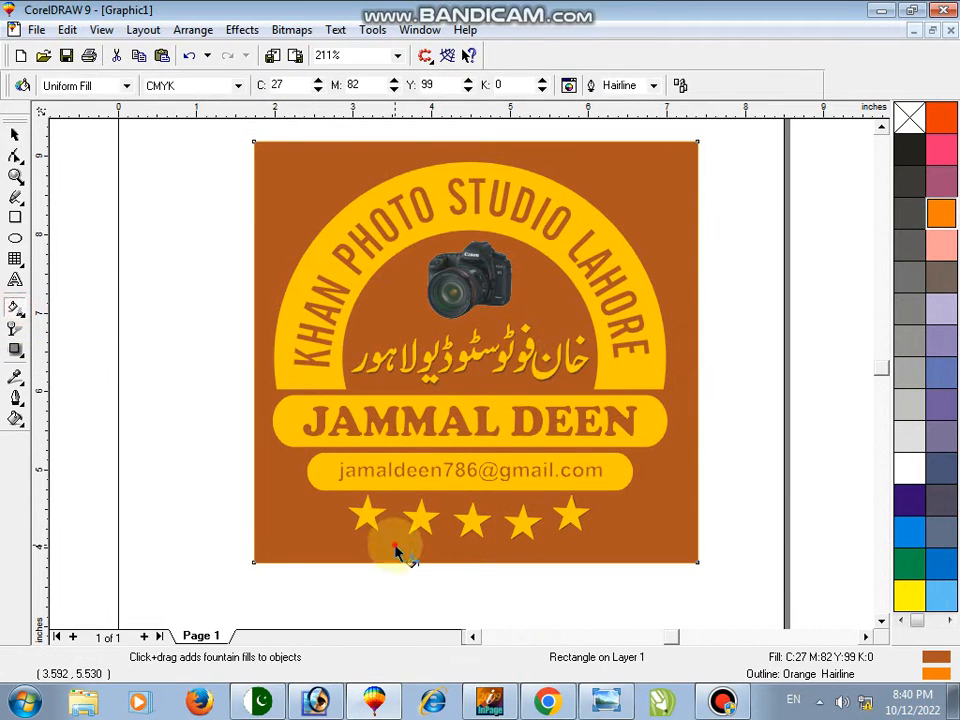
drag(394, 545, 394, 270)
click(305, 85)
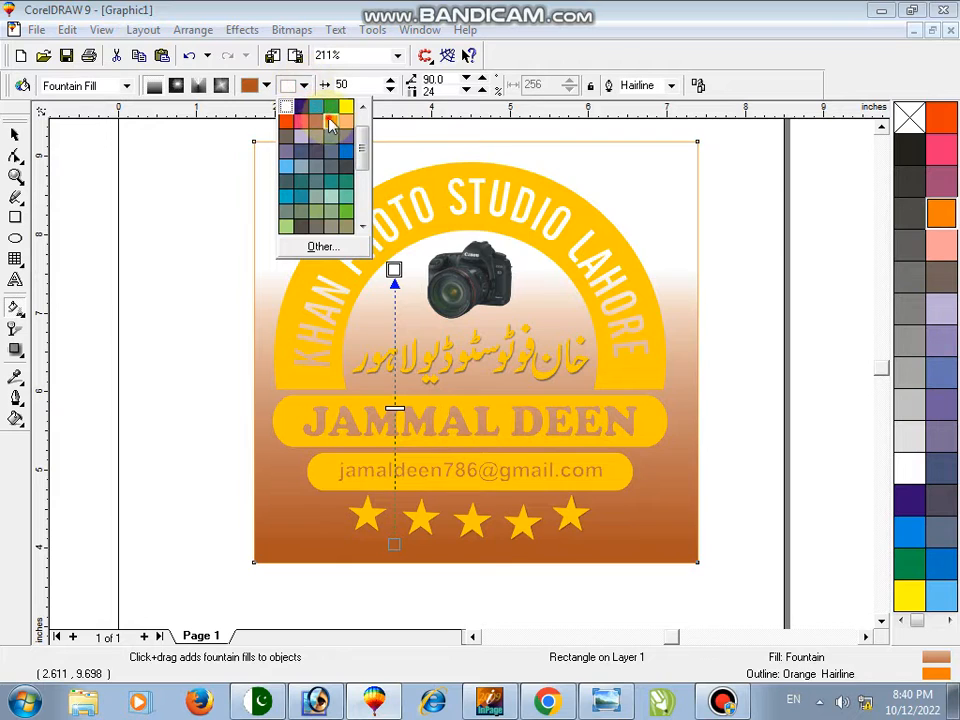
click(330, 122)
Try green, golden yellow and pale yellow as the upper colour of the background's fountain fill
click(304, 85)
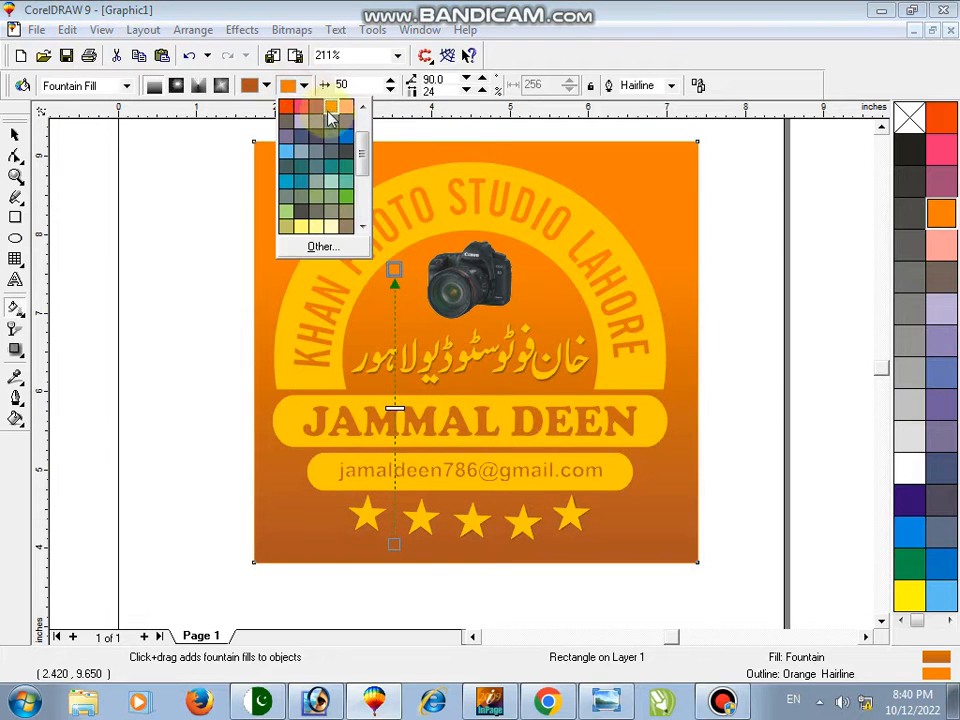
click(349, 204)
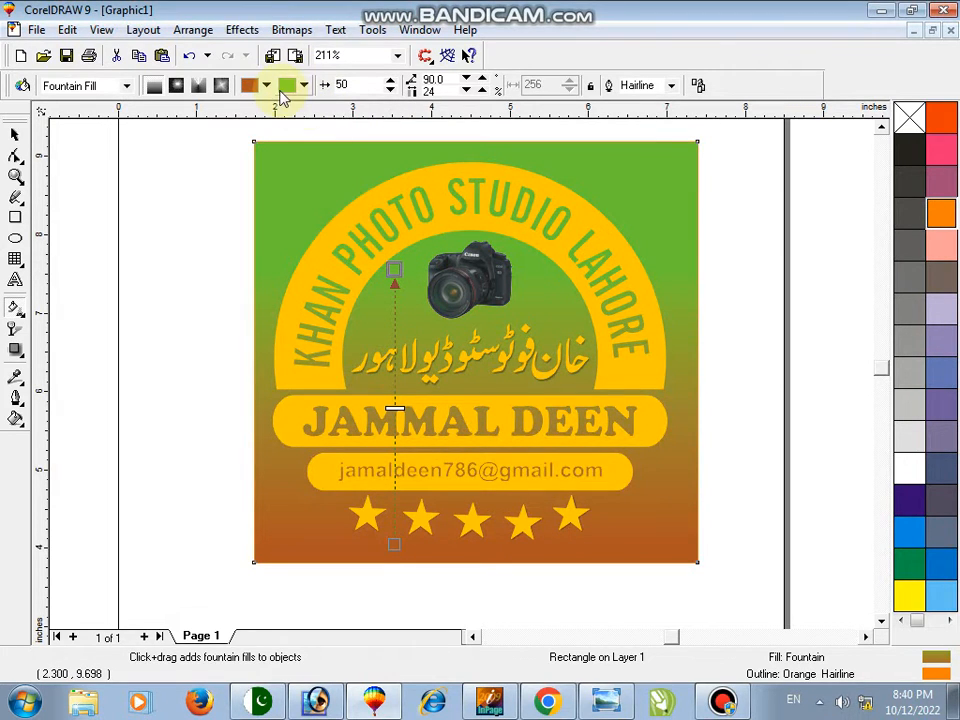
click(304, 85)
click(291, 167)
click(301, 87)
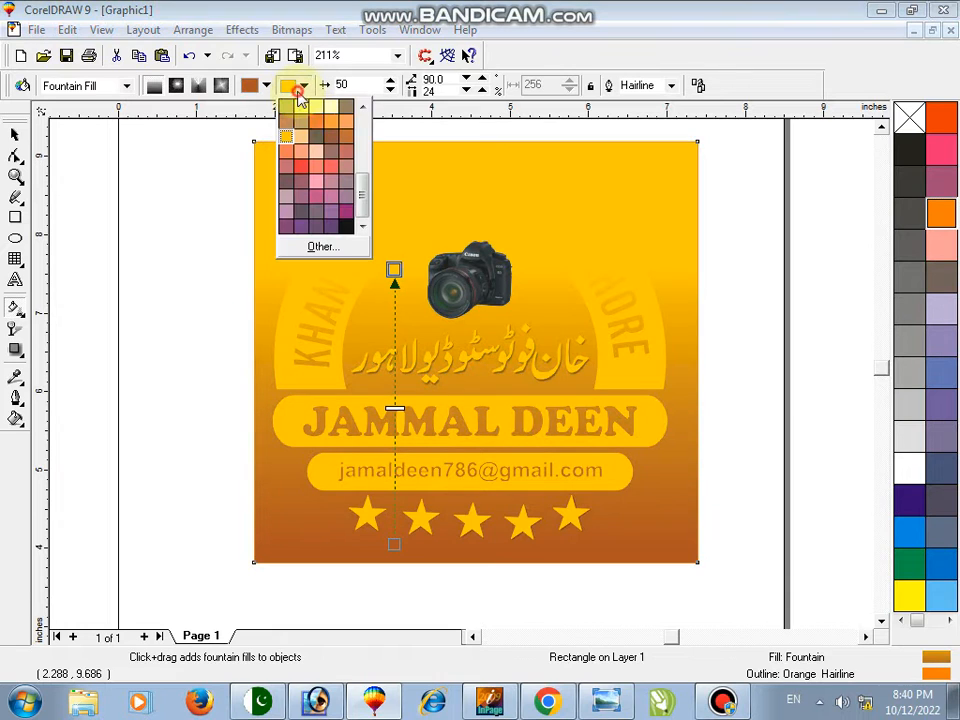
click(317, 126)
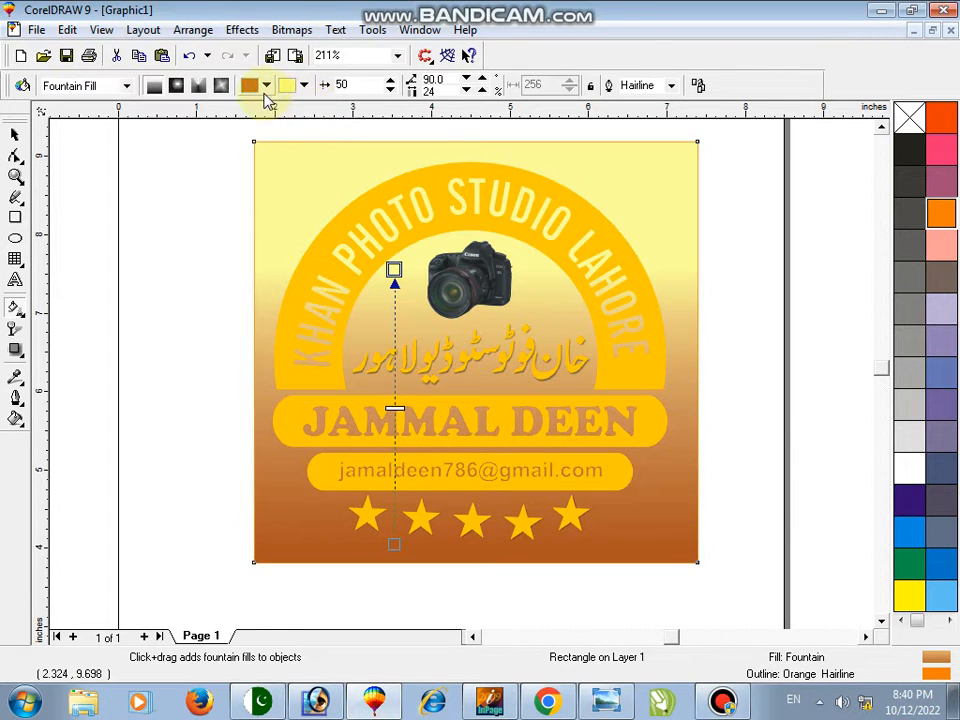
Set the upper colour of the background's fountain fill to red
click(304, 86)
drag(361, 195, 359, 128)
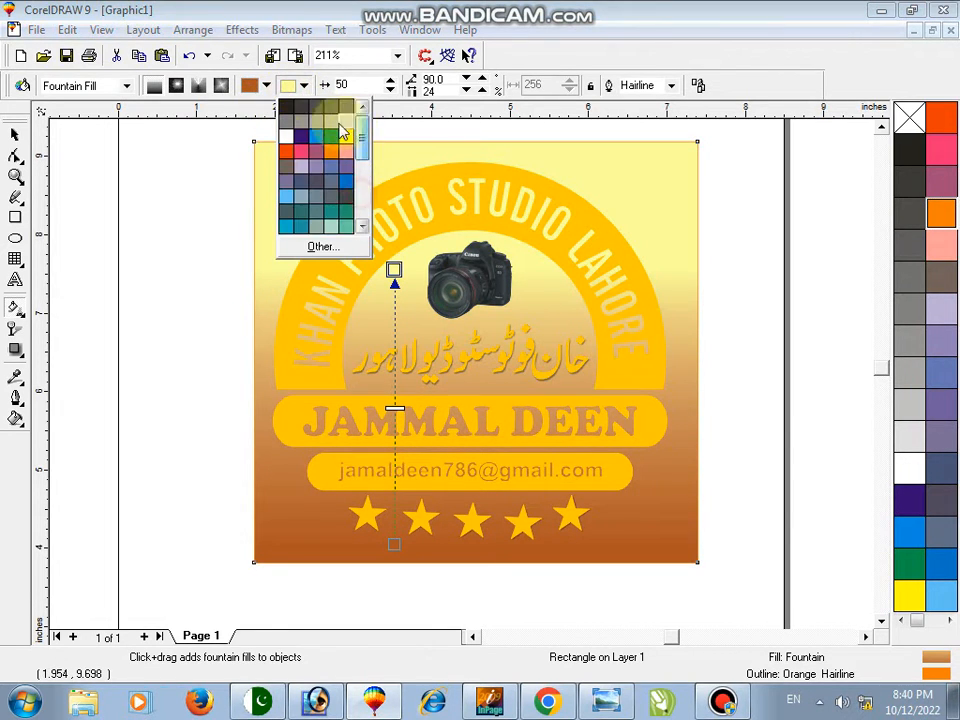
click(289, 160)
key(space)
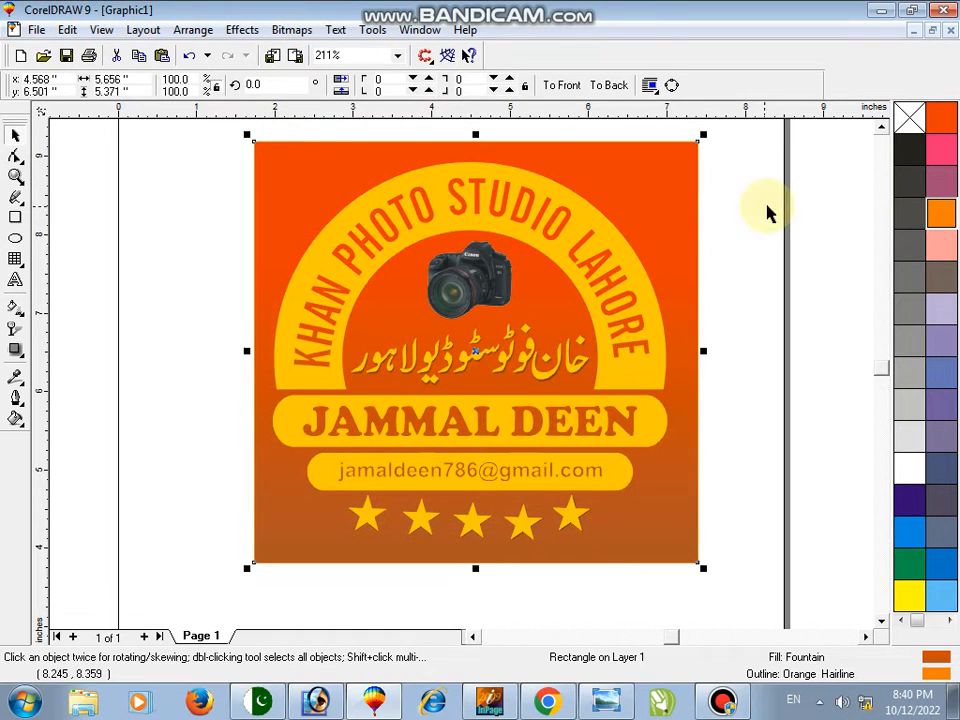
Remove the outline from the background rectangle
right_click(920, 120)
click(15, 307)
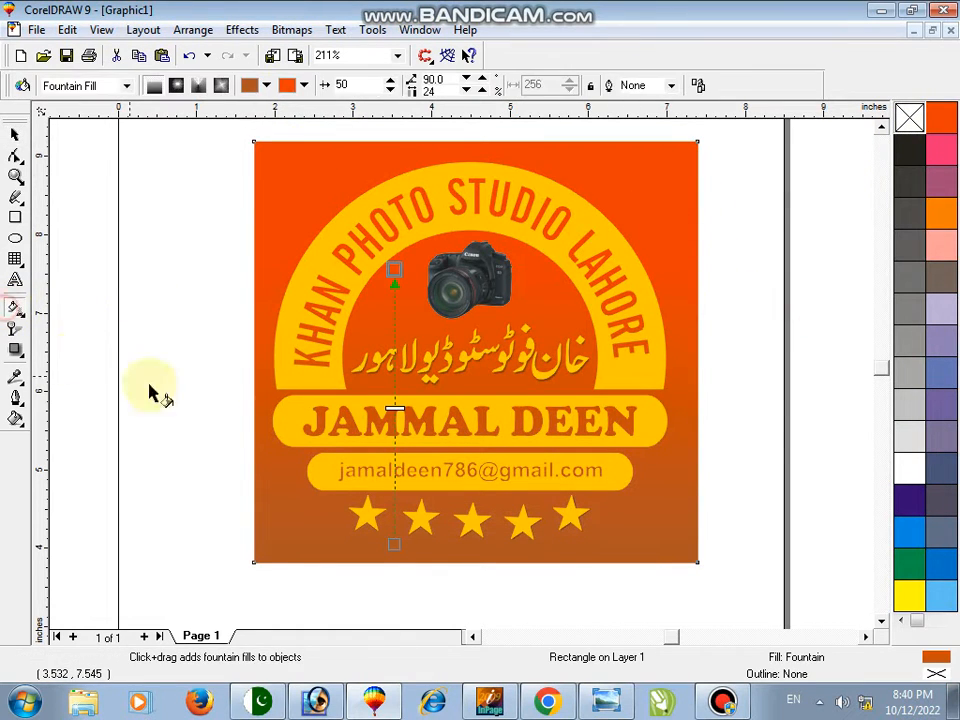
key(space)
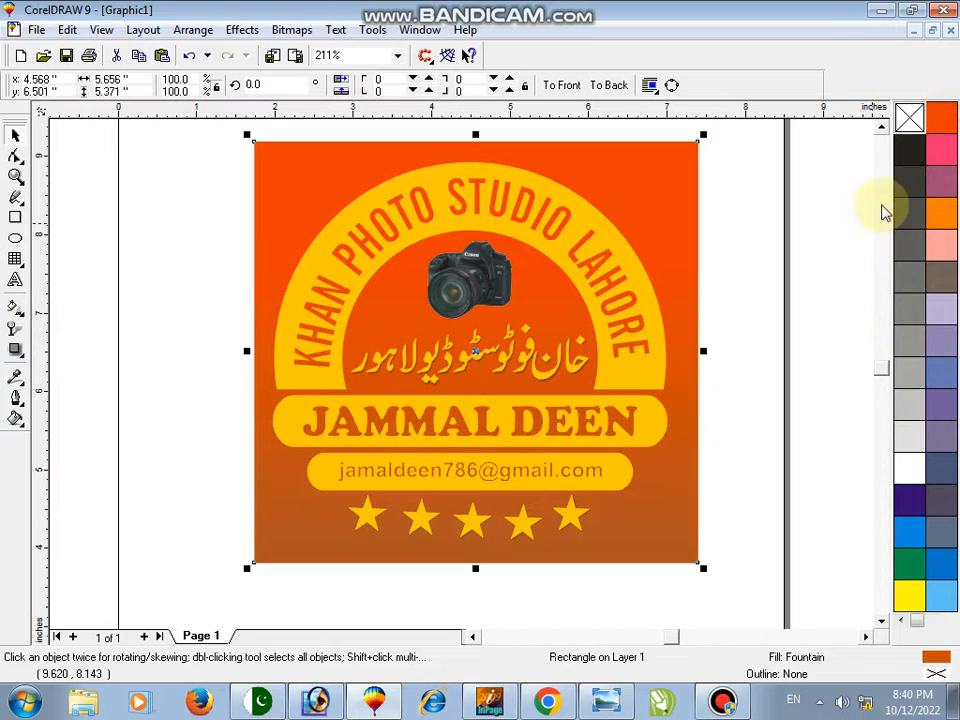
Replace the background's fountain fill with a uniform dark red of C25 M100 Y100 K25
click(941, 118)
double_click(938, 660)
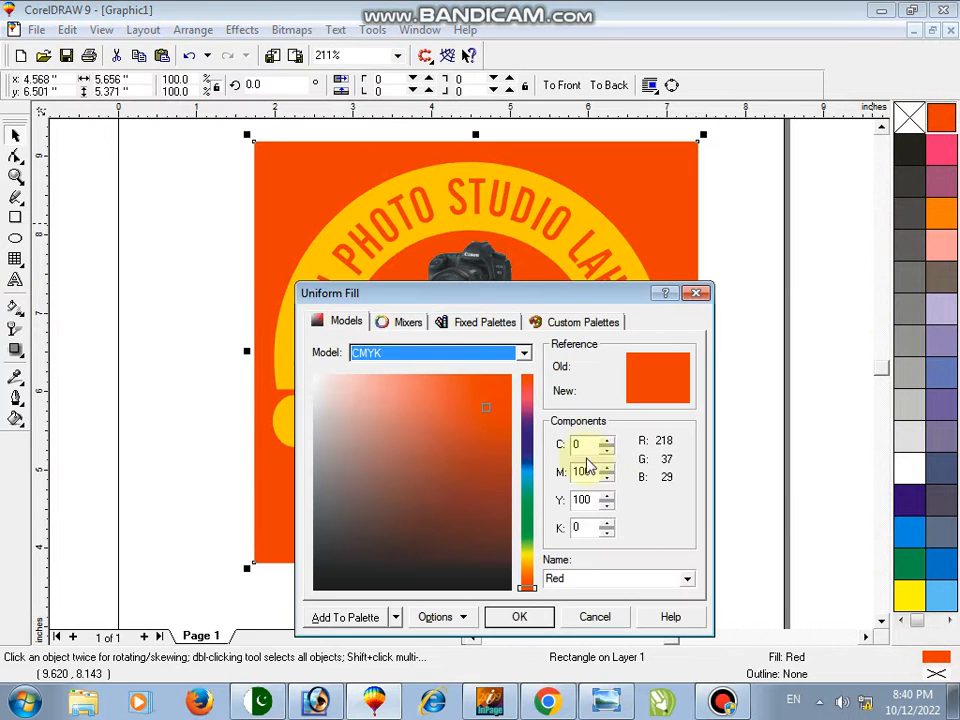
text(25)
key(Tab)
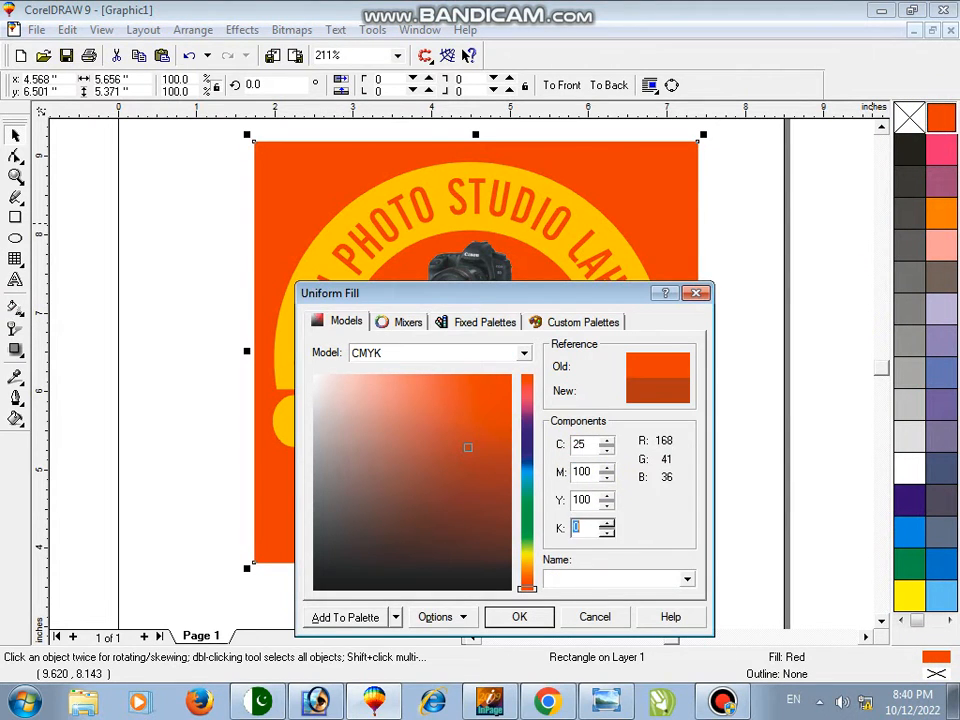
text(25)
key(Return)
click(784, 399)
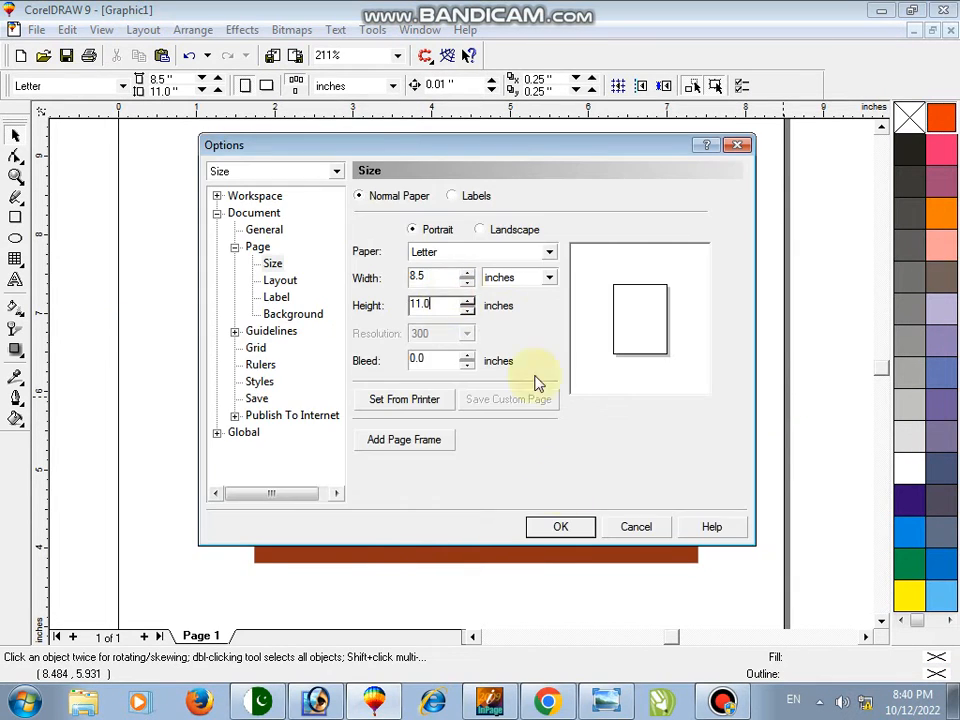
click(618, 521)
Ungroup the logo artwork and give the camera a drop shadow with 0.0 offsets and an opacity of 100
click(469, 271)
click(382, 85)
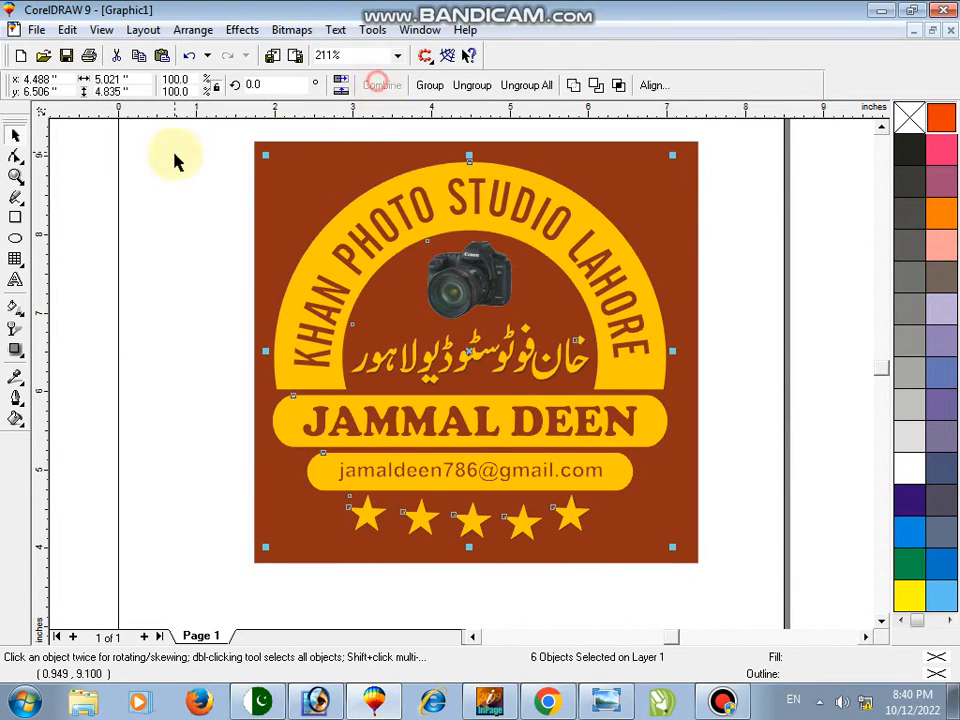
click(469, 279)
click(15, 349)
drag(469, 279, 491, 299)
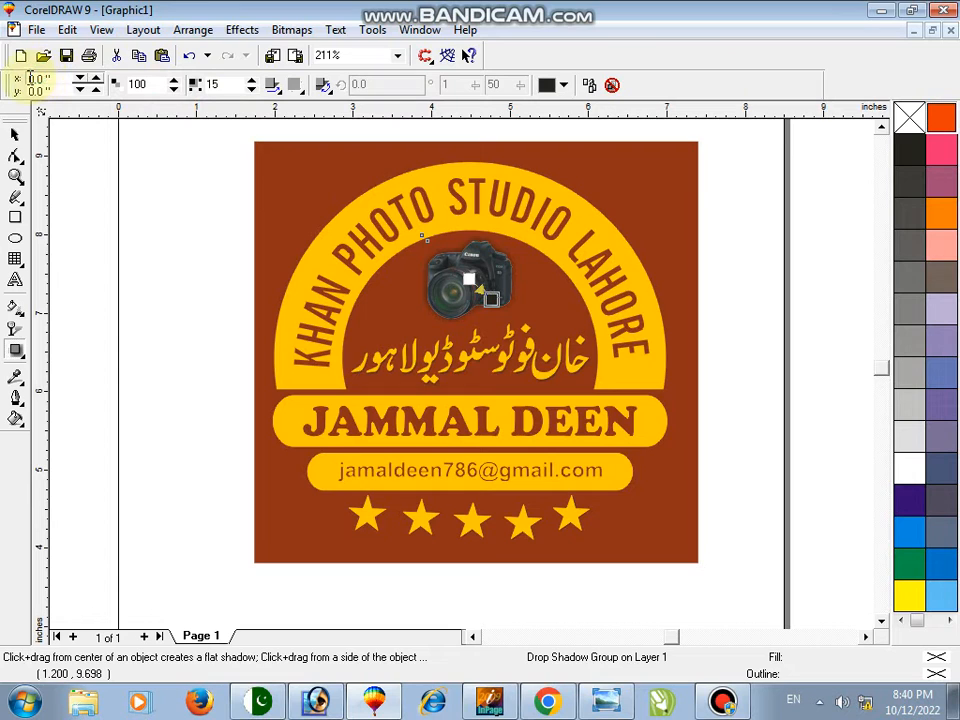
Set the camera shadow's feathering direction to Outside and change the shadow colour to white
click(273, 84)
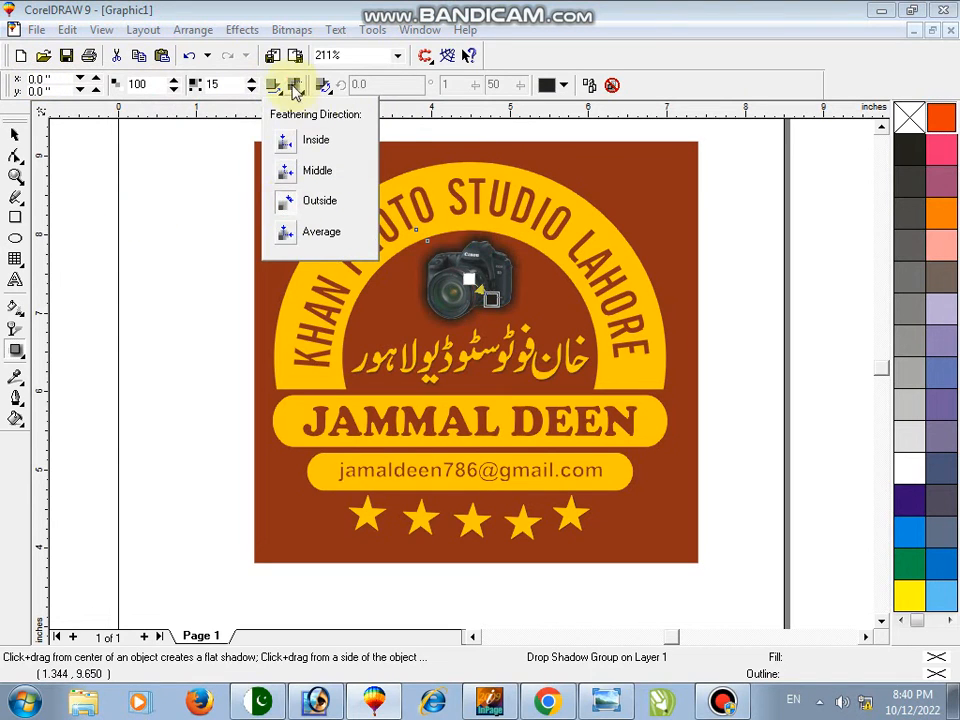
click(294, 86)
click(556, 84)
click(545, 132)
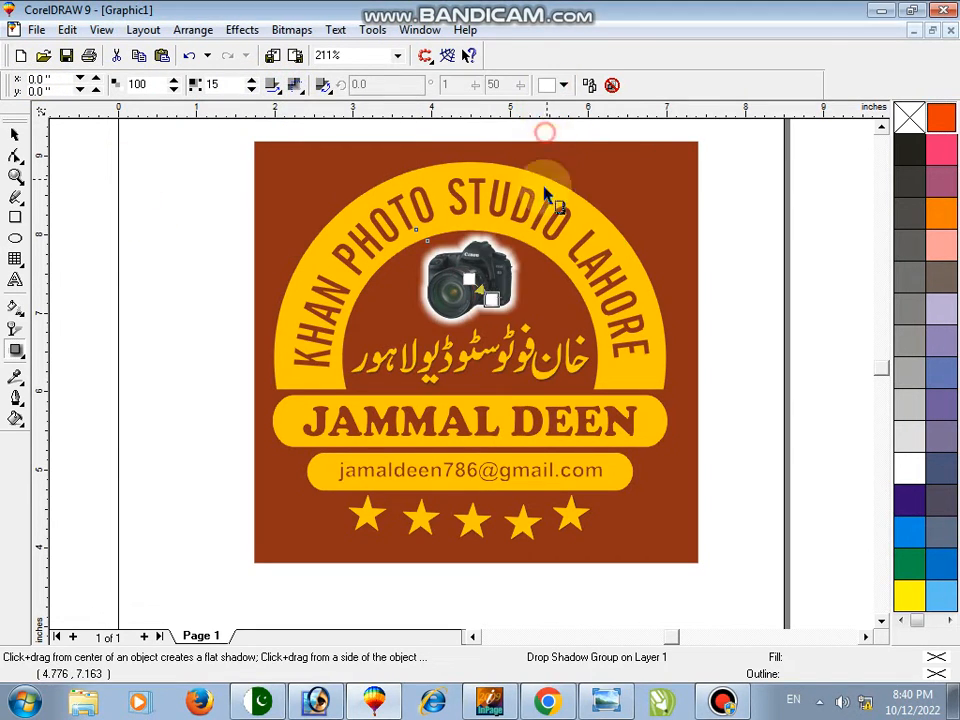
key(space)
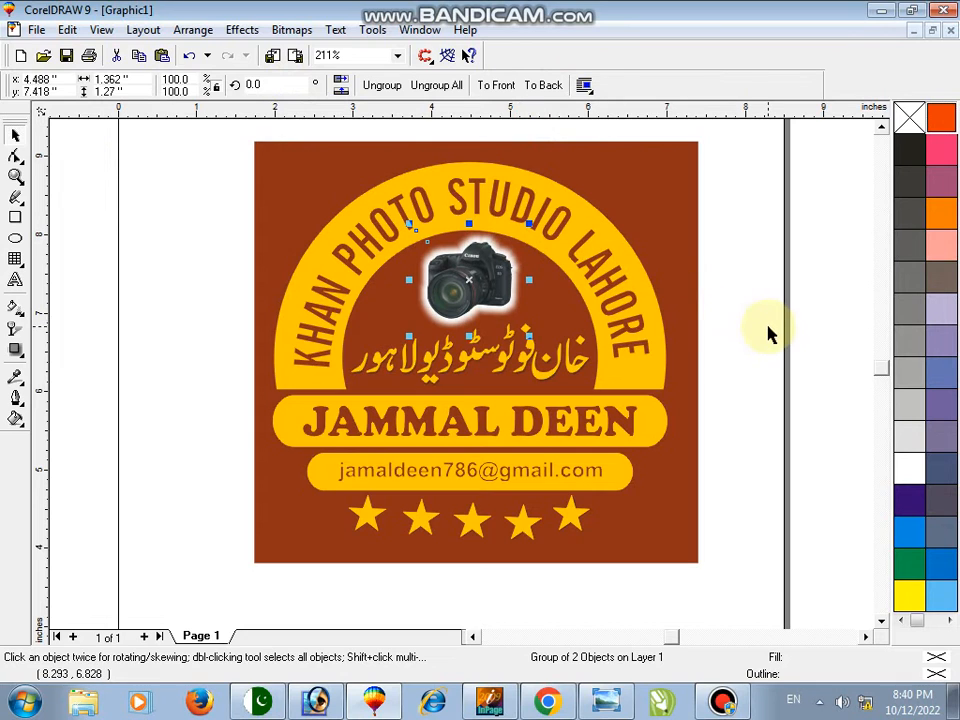
click(766, 328)
Ungroup the row of stars and give it a black drop shadow with 0.0 offsets and an opacity of 100
click(420, 515)
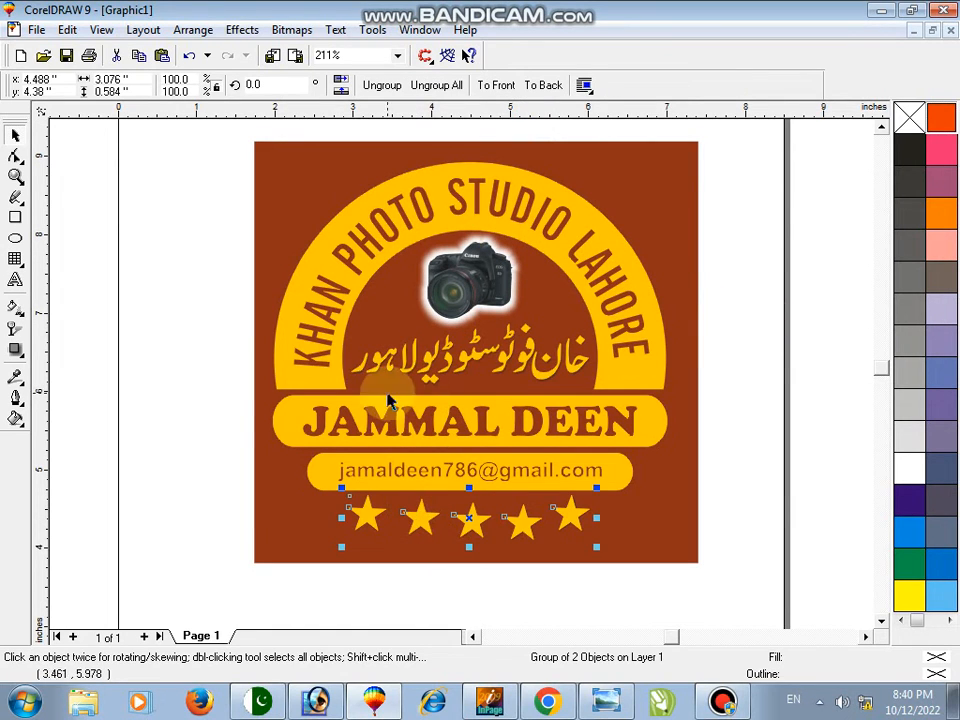
click(15, 175)
drag(205, 425, 688, 620)
key(space)
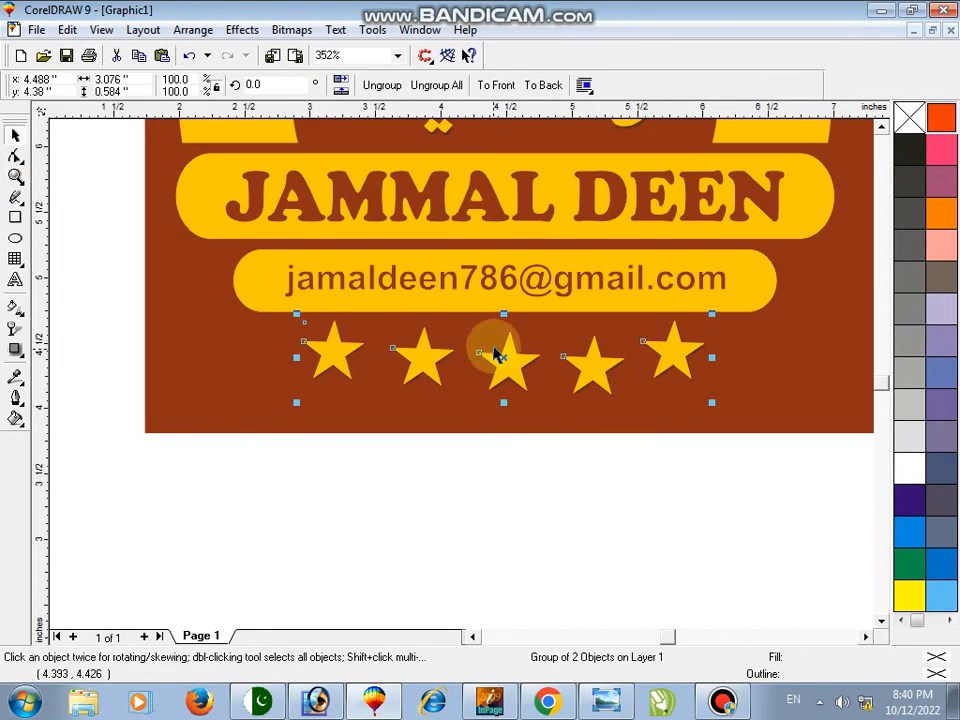
click(382, 85)
click(606, 83)
click(16, 352)
drag(503, 357, 539, 376)
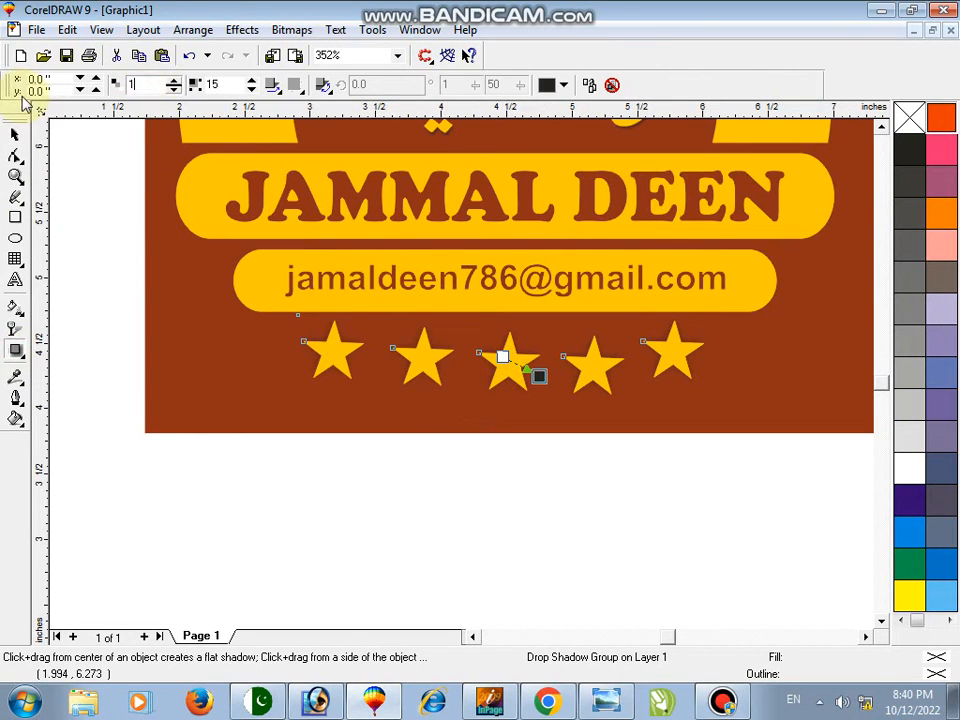
Change the feathering direction of the stars' shadow and set its feathering to 10
click(272, 85)
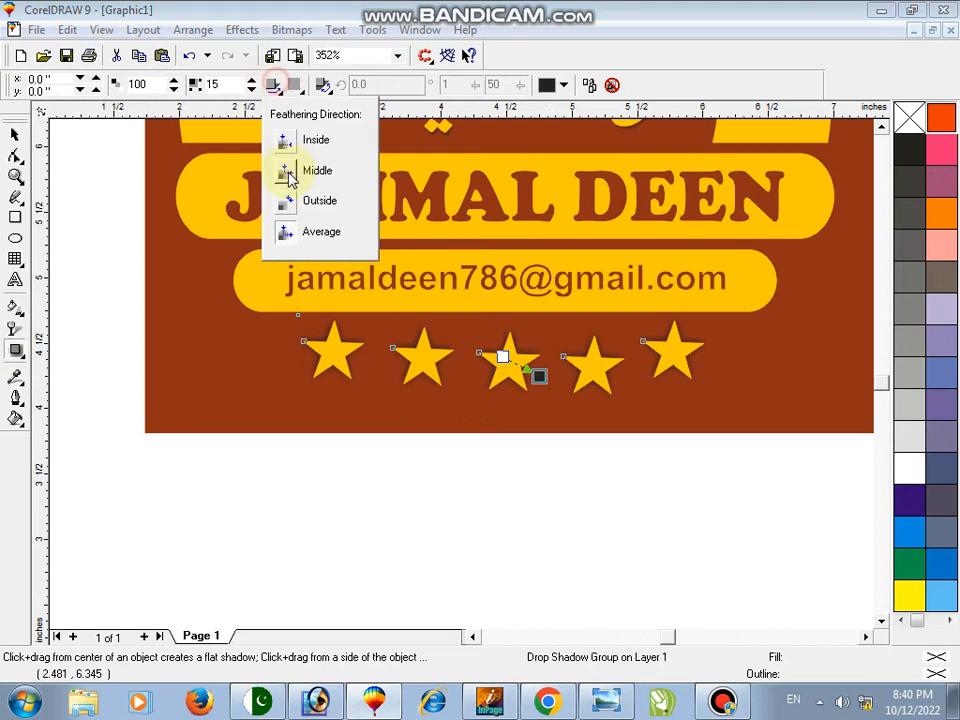
click(212, 84)
text(1)
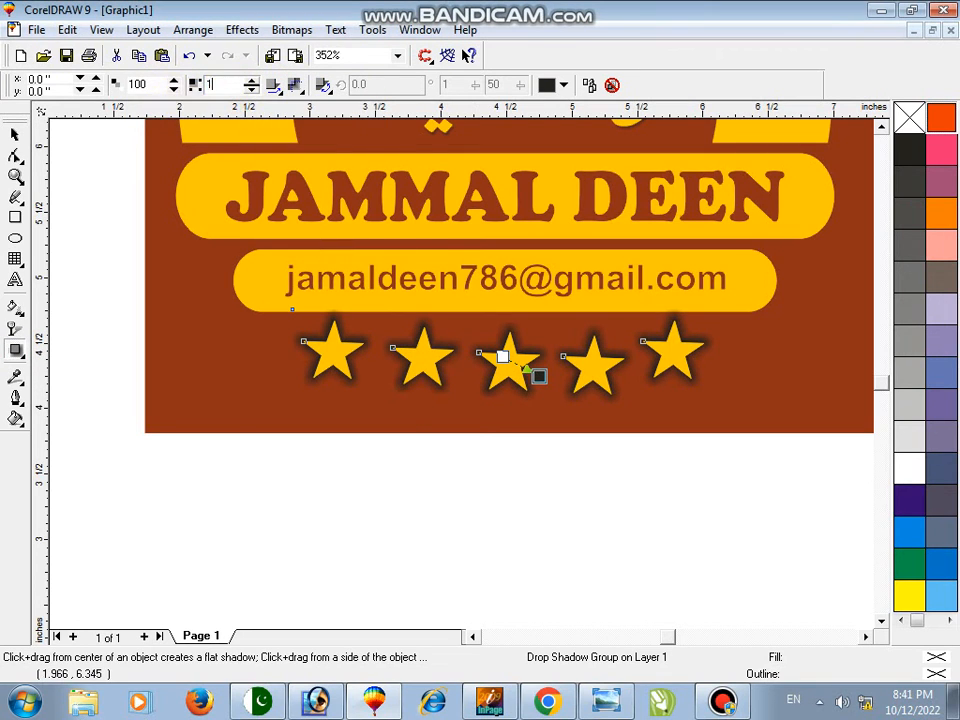
text(0)
key(space)
Check the finished logo as a whole, ending with a full-screen preview
key(F2)
right_click(163, 171)
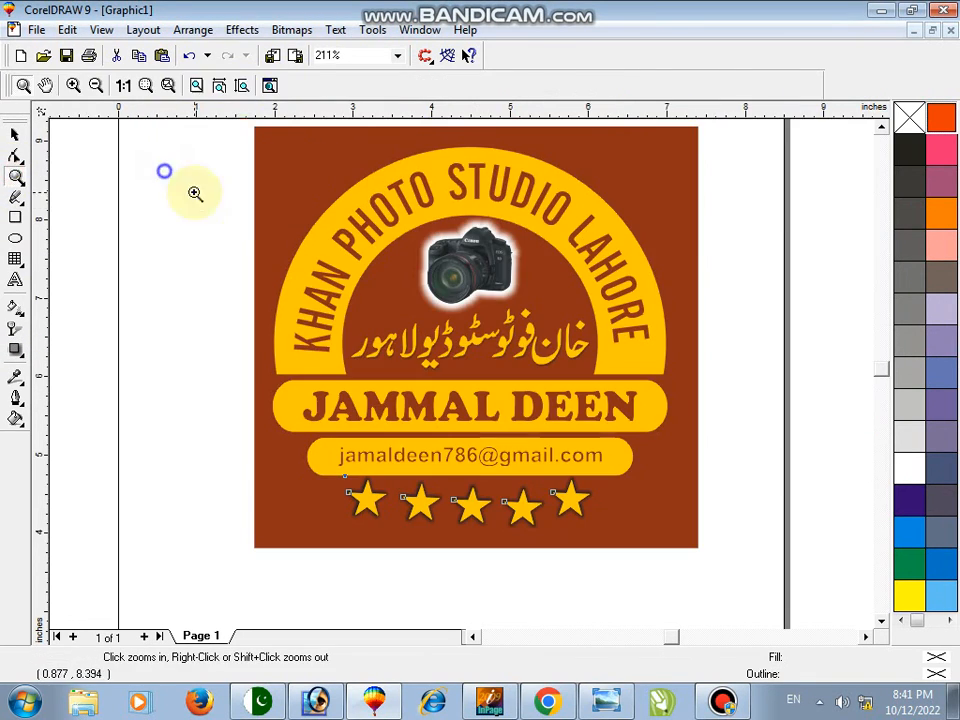
click(160, 208)
key(F2)
right_click(160, 188)
drag(214, 167, 590, 568)
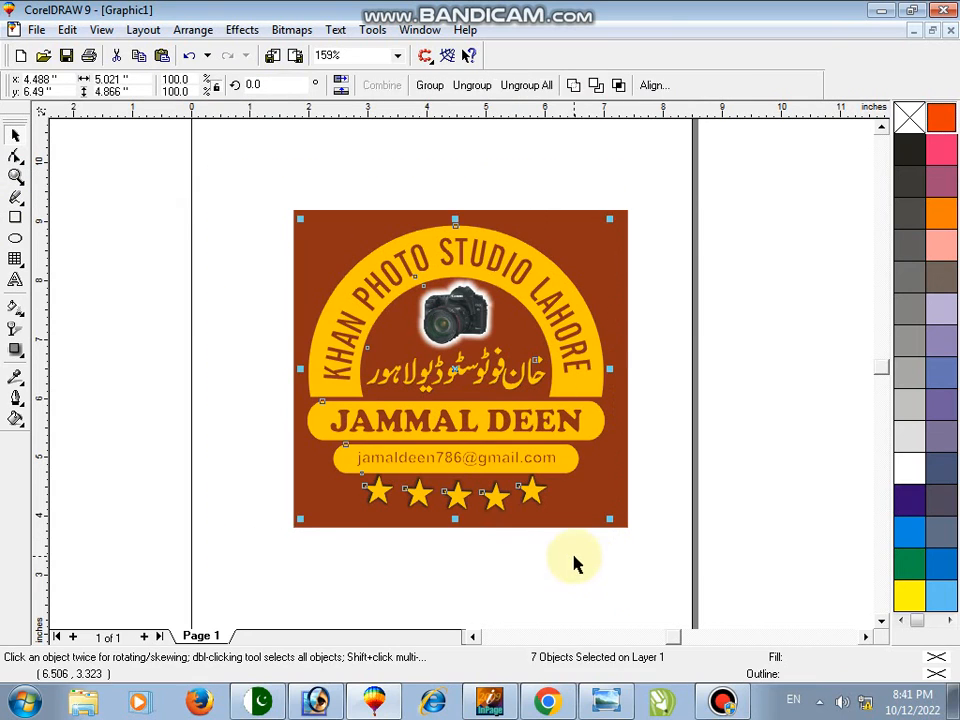
click(568, 510)
click(572, 562)
key(F2)
drag(266, 191, 632, 530)
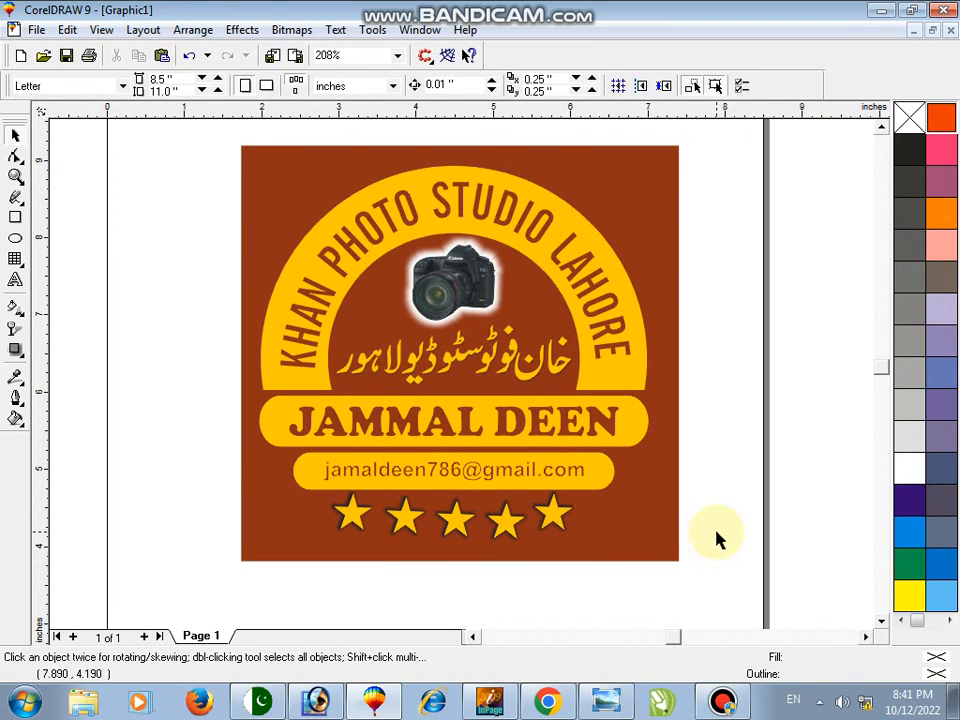
key(F9)
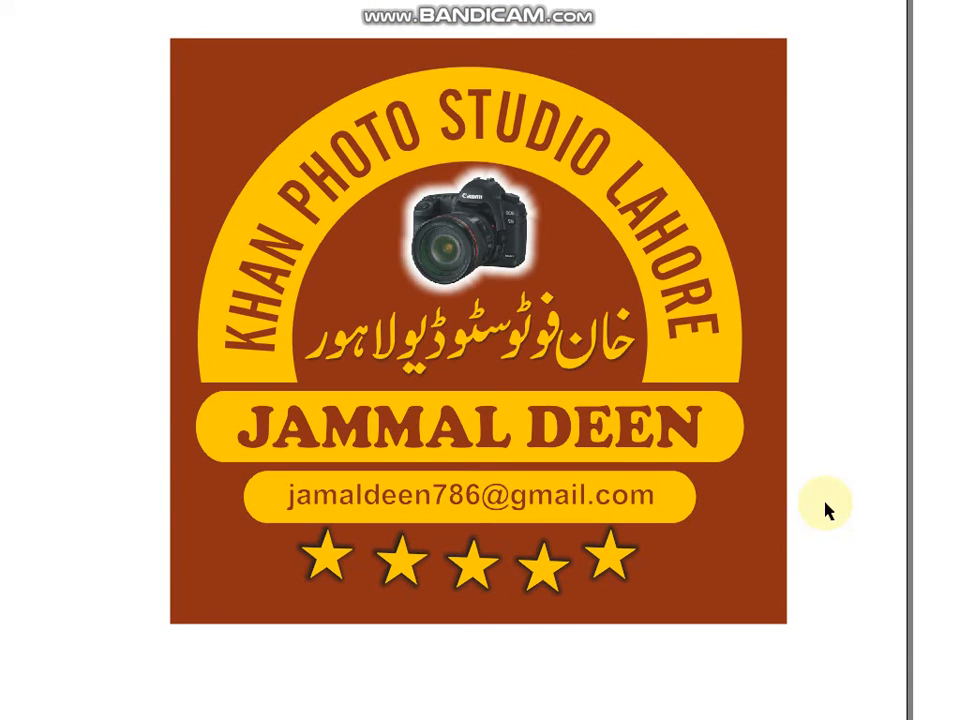
click(820, 527)
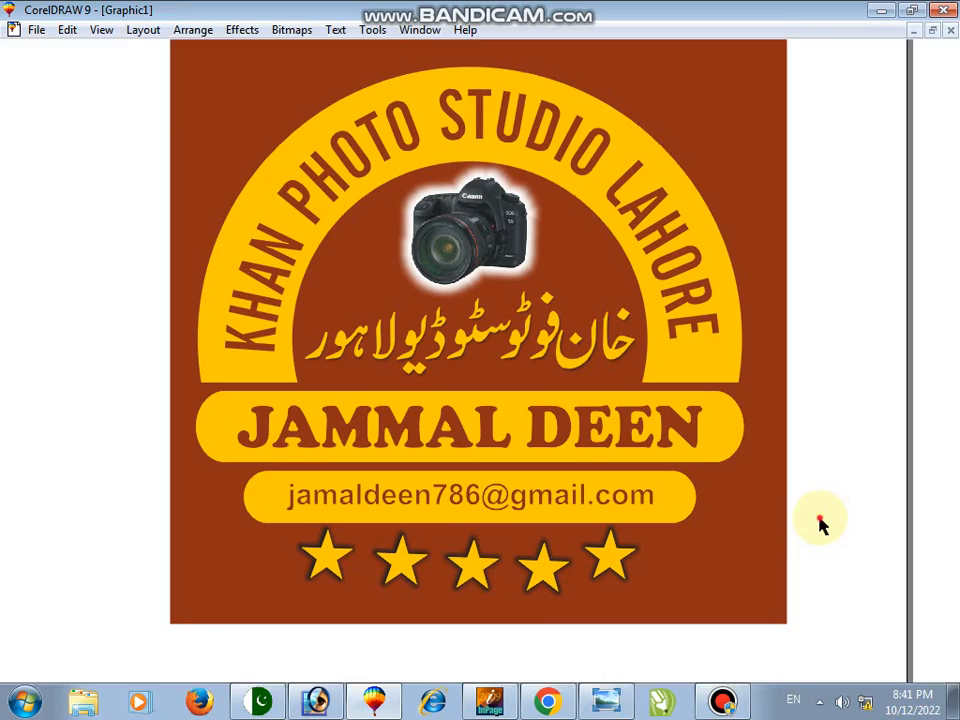